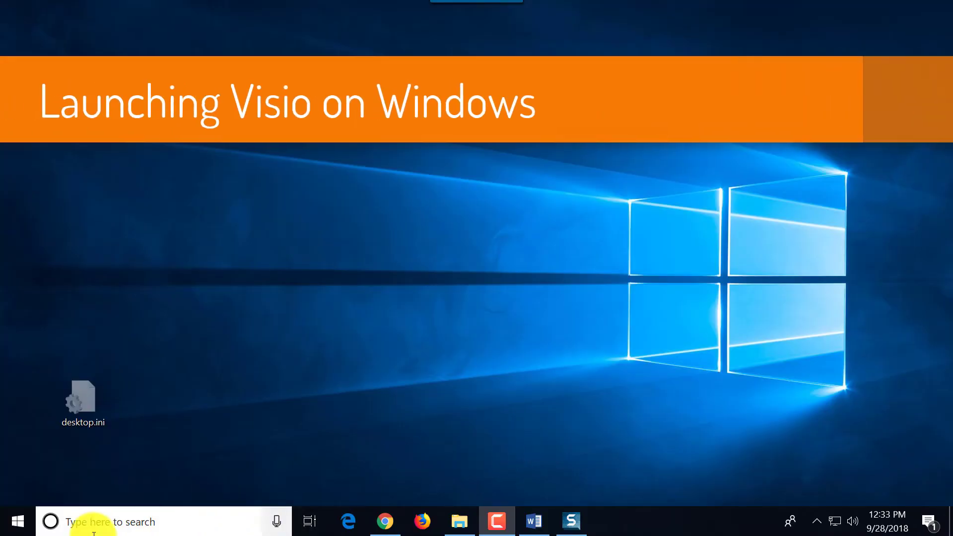
- Launch Visio from the Start menu app list, then close its start screen
click(17, 525)
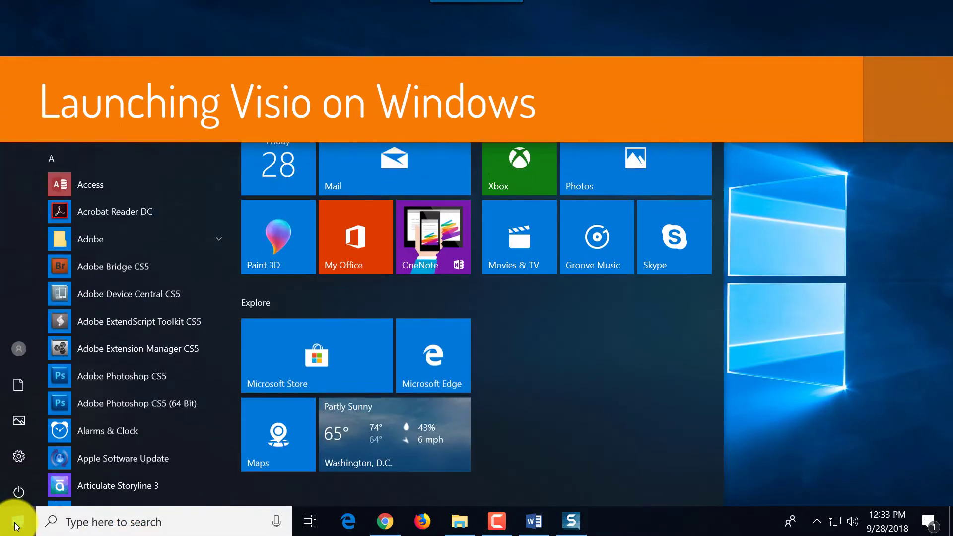
scroll(204, 247, down, 20)
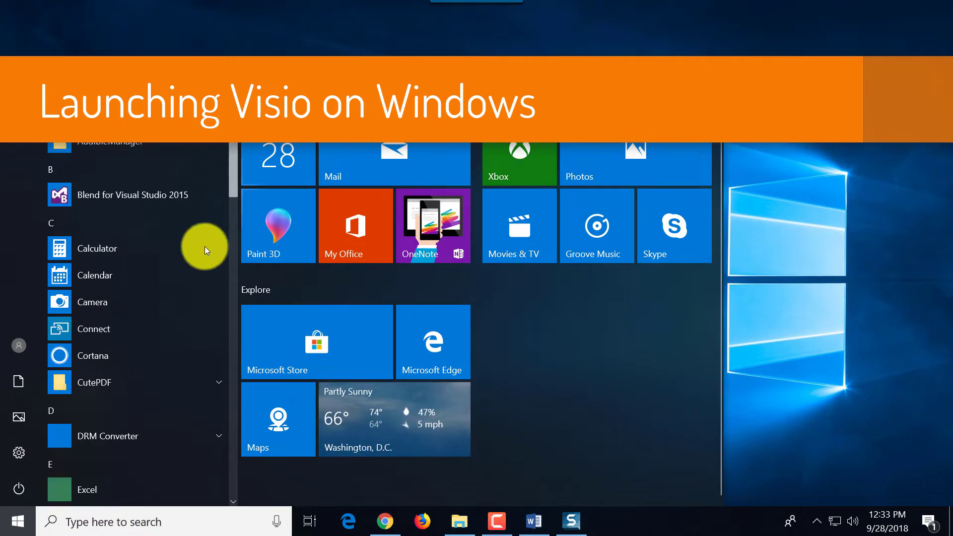
scroll(219, 409, down, 5)
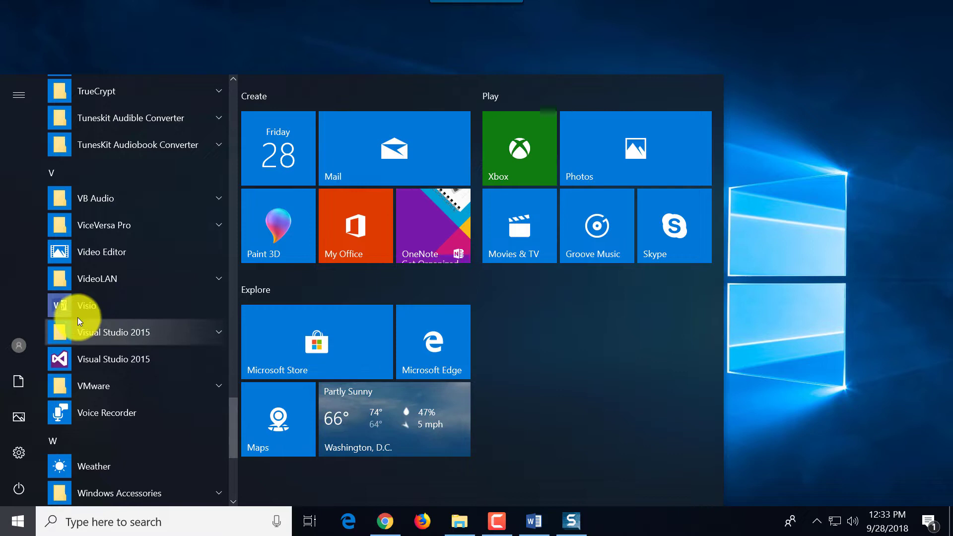
click(77, 305)
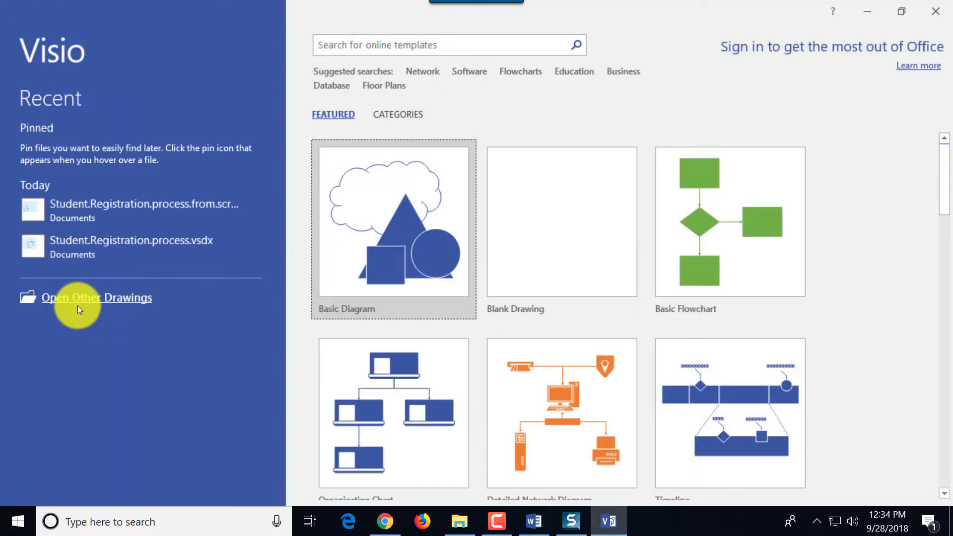
click(934, 10)
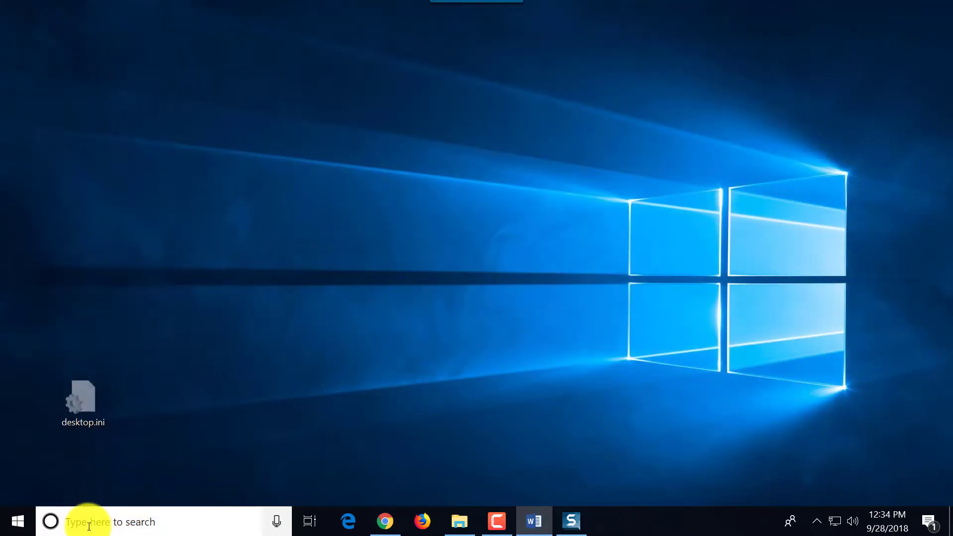
- Relaunch Visio by searching 'visio' in the taskbar search box
click(78, 519)
text(visio)
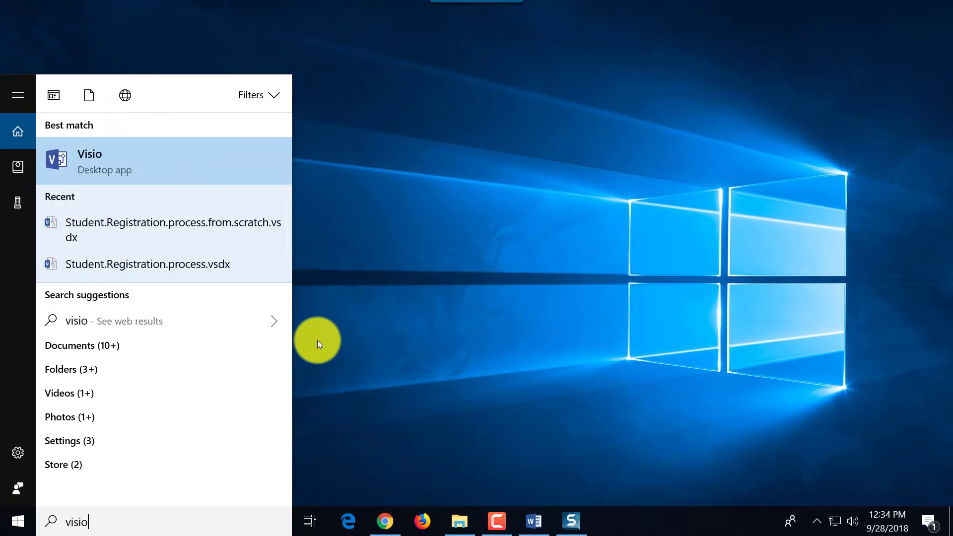
key(Return)
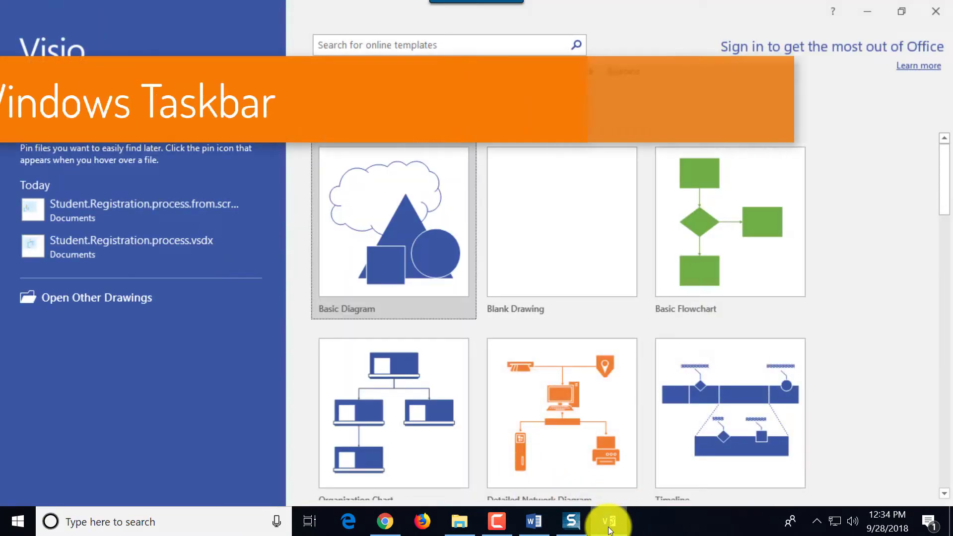
- Pin Visio to the Windows taskbar using Pin to taskbar on its taskbar icon
mouse_move(611, 529)
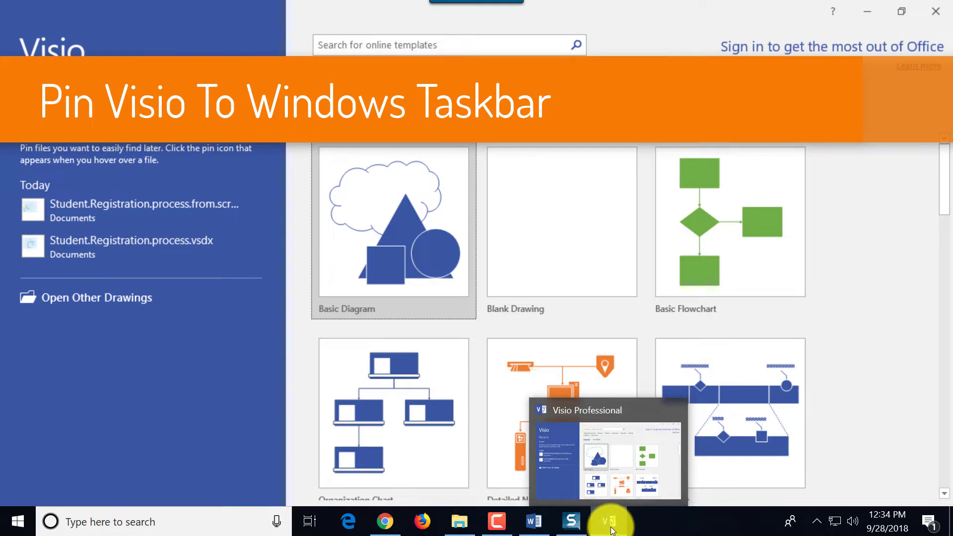
right_click(611, 528)
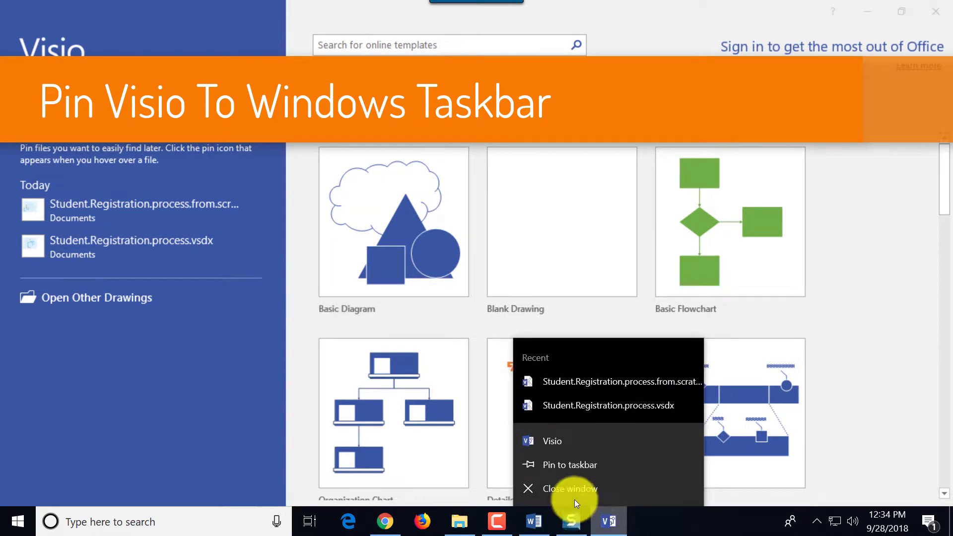
click(574, 467)
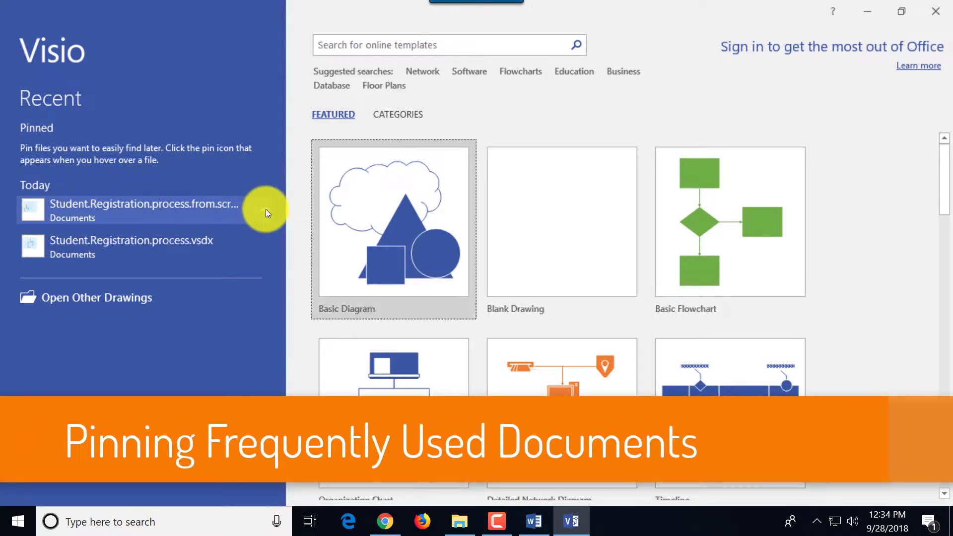
- Pin the first recent drawing to the Recent list, then browse Categories and return to Featured
click(266, 210)
click(266, 213)
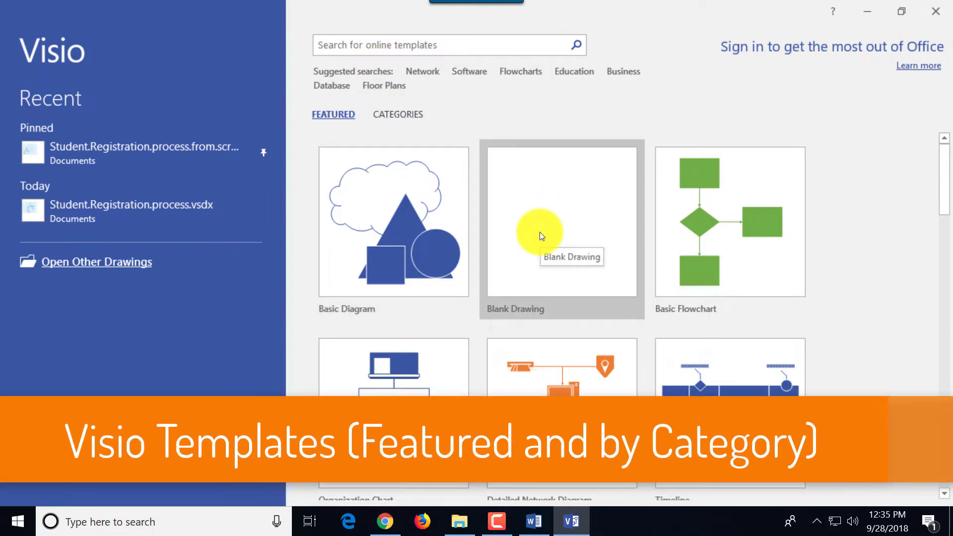
click(412, 115)
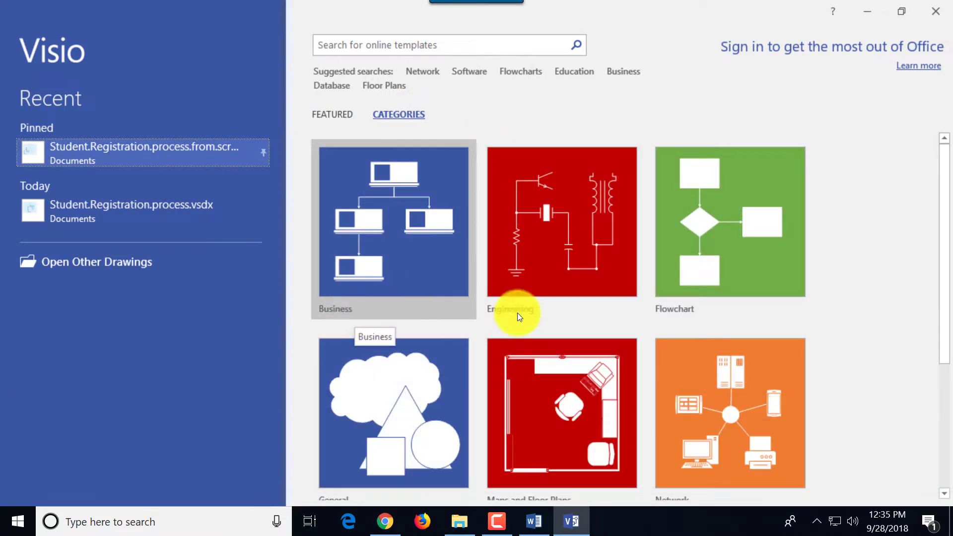
drag(945, 331, 946, 430)
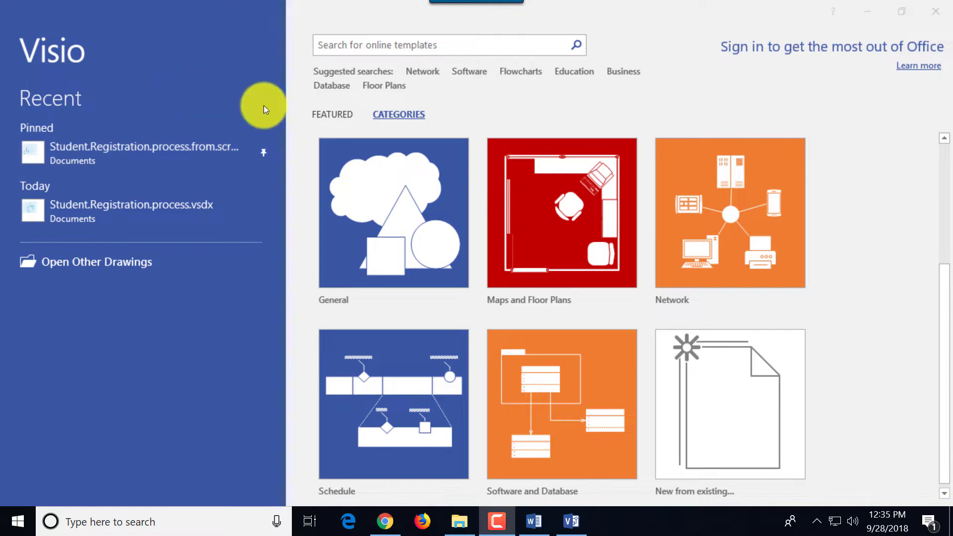
click(338, 117)
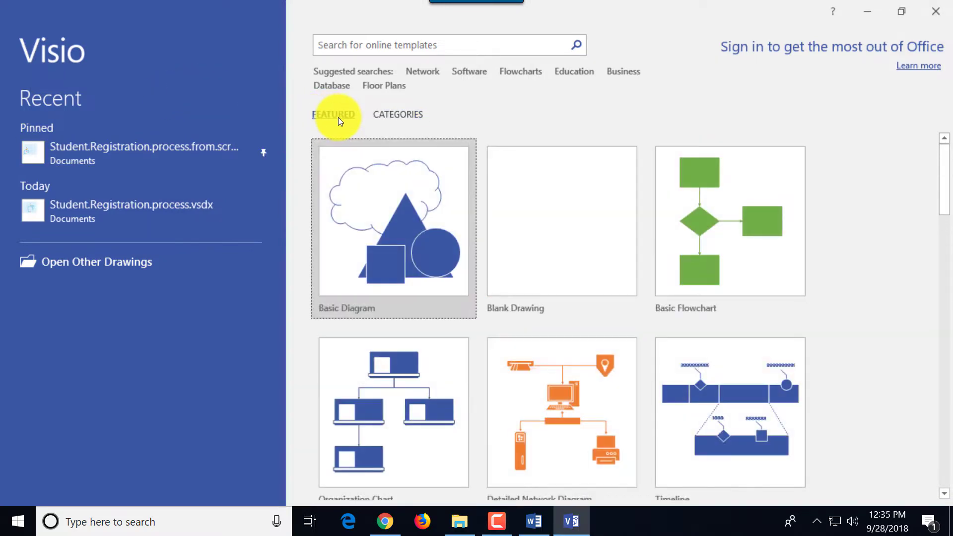
- Create Drawing5 from the Basic Flowchart's Vertical Flowchart variant in US units
click(723, 242)
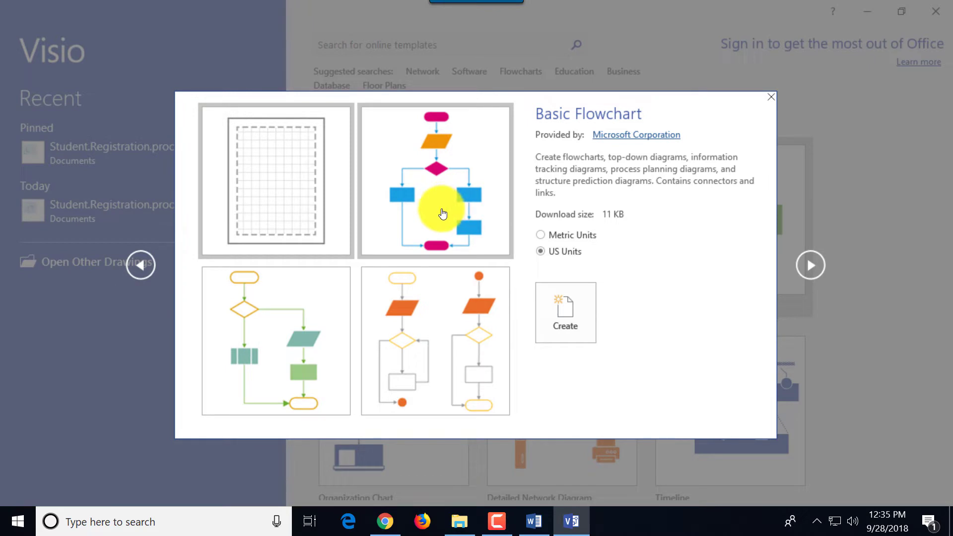
click(442, 214)
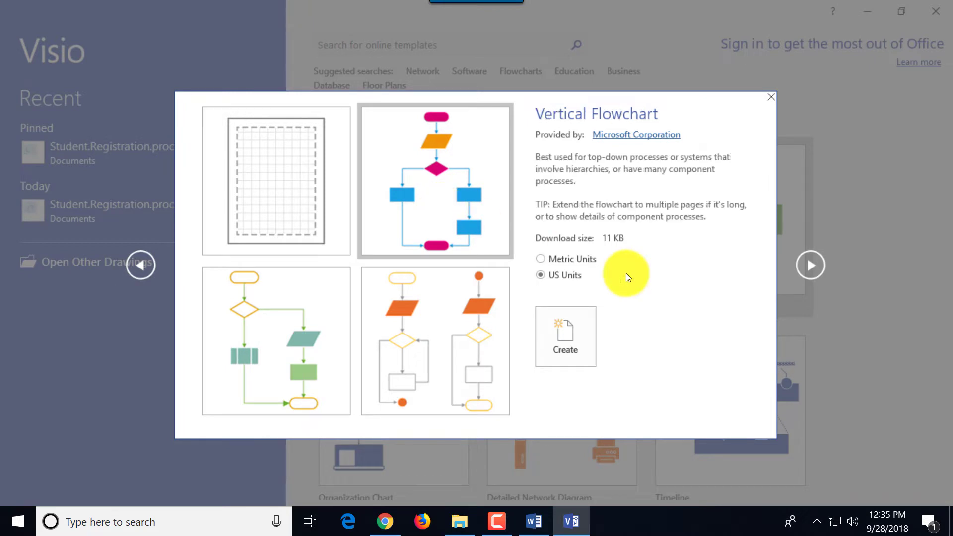
click(563, 337)
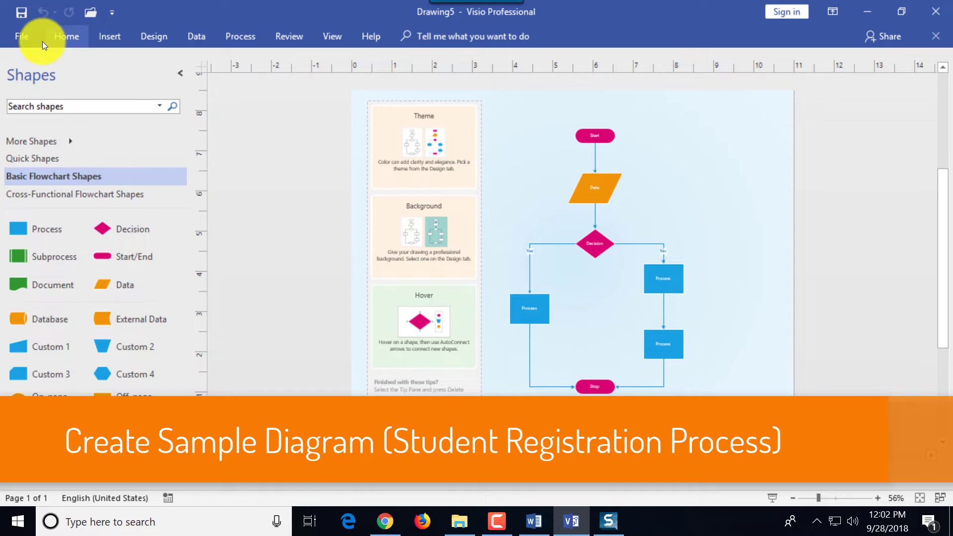
- Select the tips pane and the whole sample flowchart and delete them
key(ctrl+a)
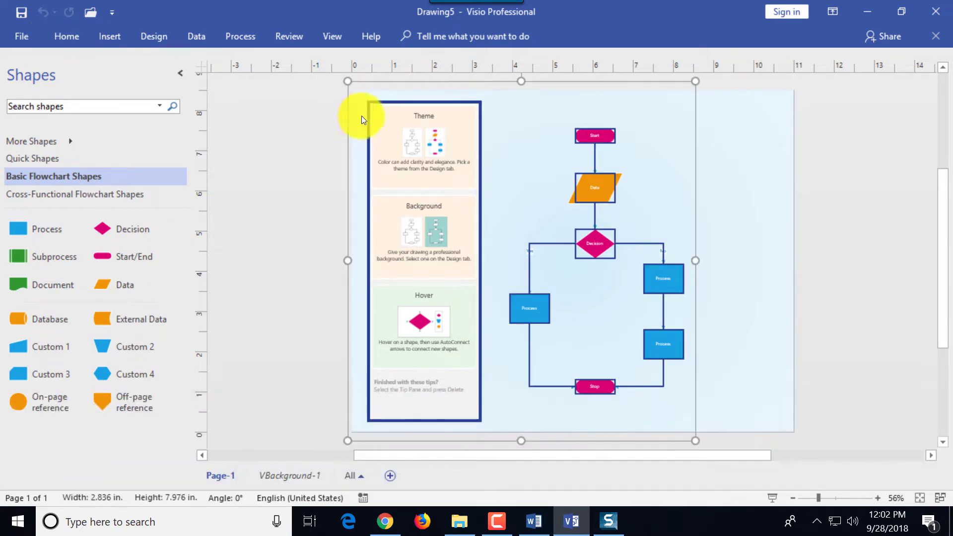
click(750, 398)
drag(725, 430, 332, 98)
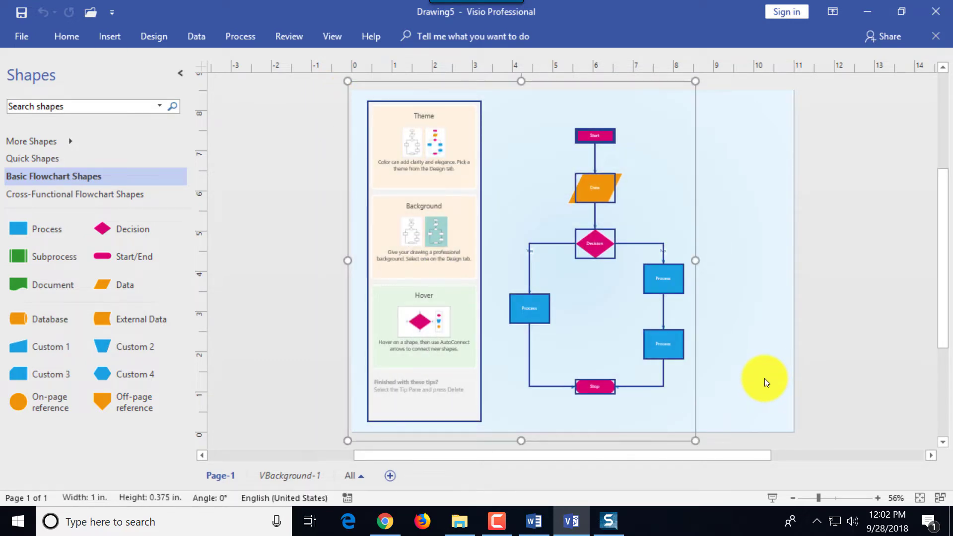
key(Delete)
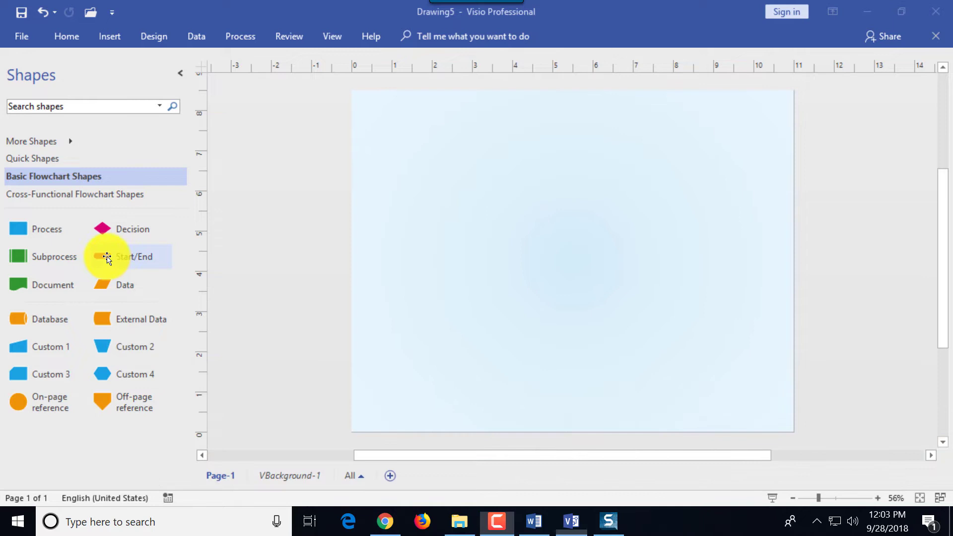
- Place a Start/End shape labelled 'Start' at 100% zoom and a Data shape beneath it
drag(107, 258, 482, 184)
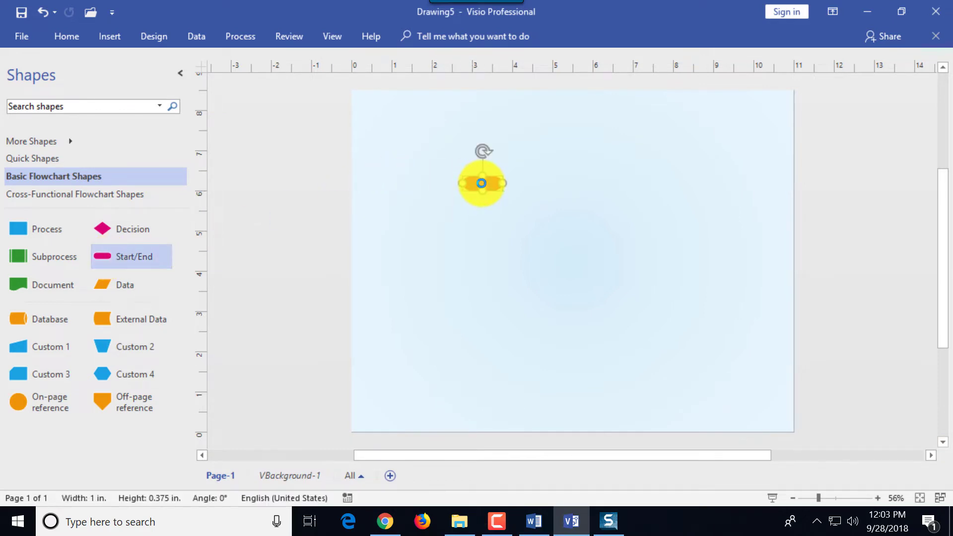
click(877, 498)
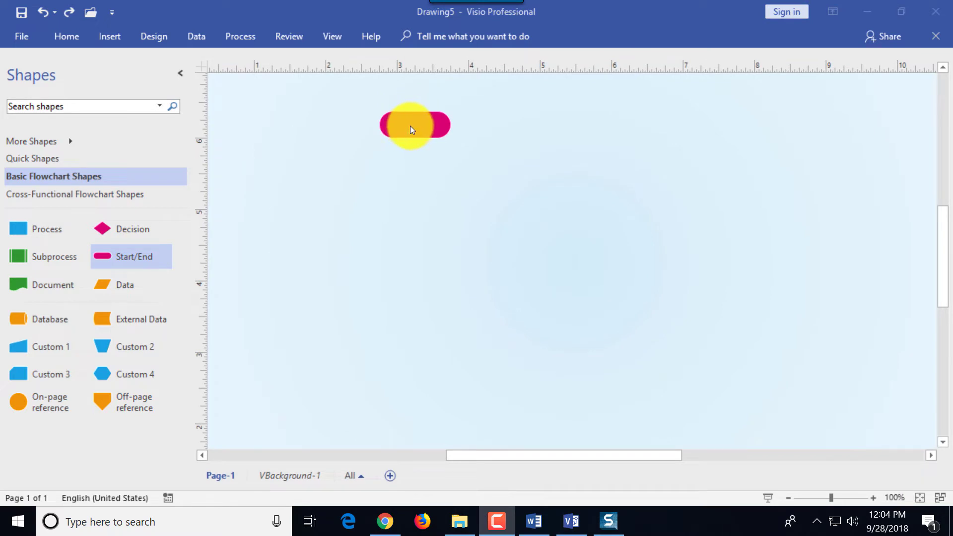
double_click(410, 127)
text(Start)
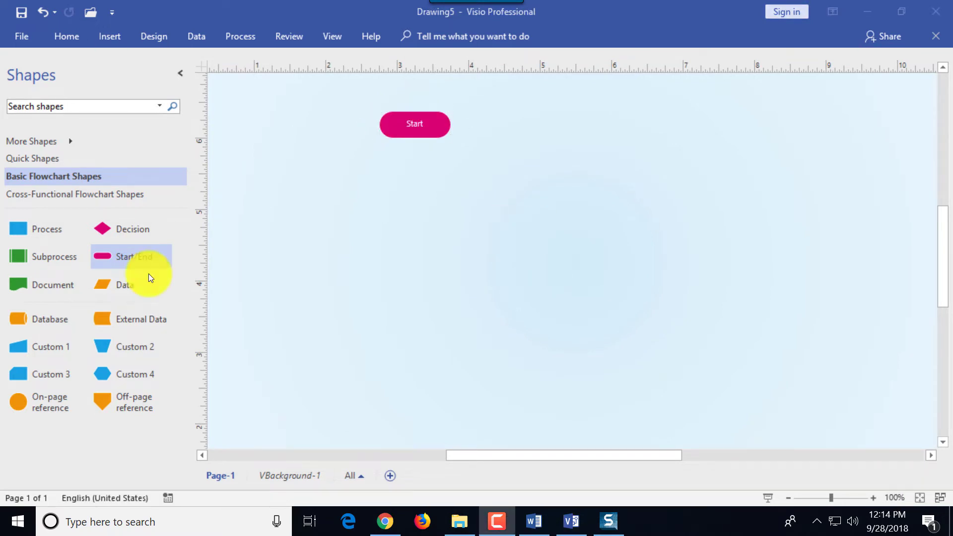
drag(101, 287, 411, 220)
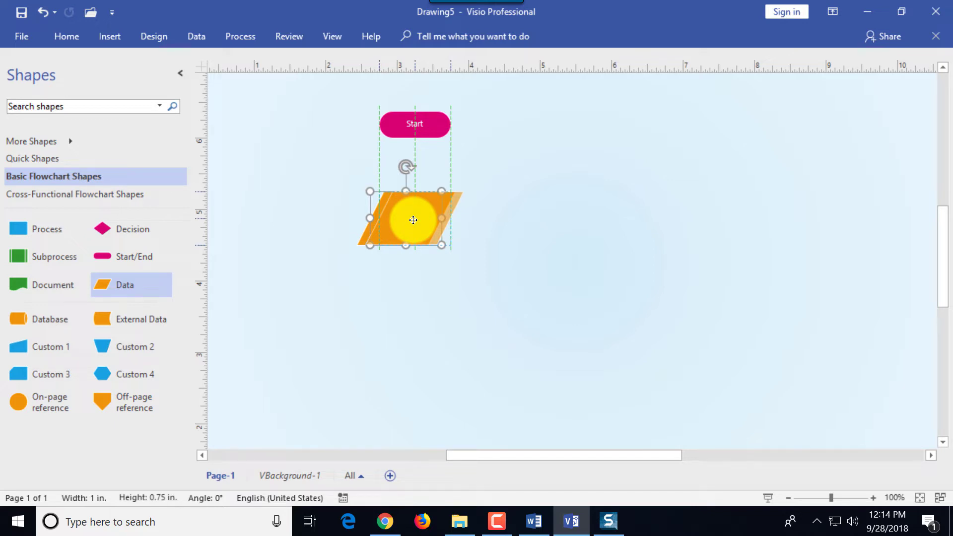
drag(413, 220, 414, 219)
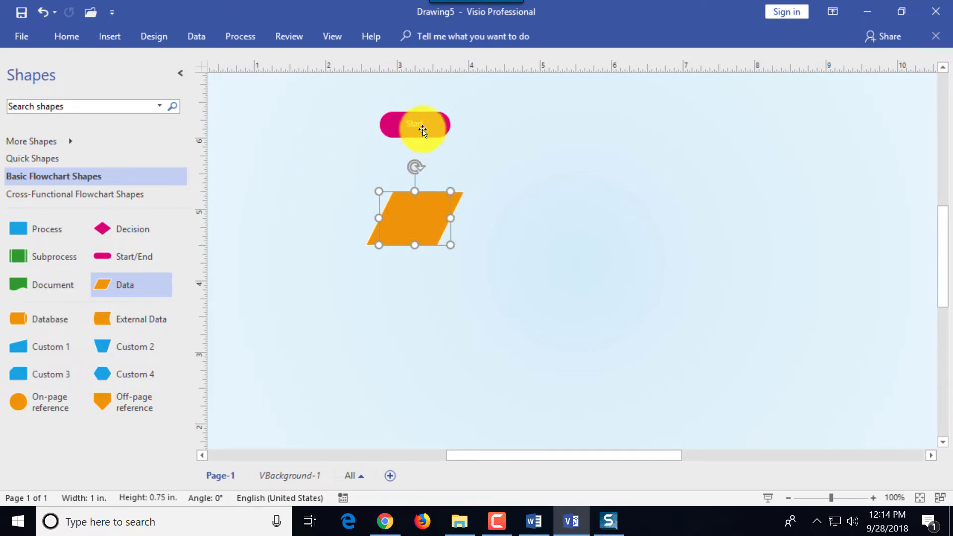
- Connect Start to the Data shape and label it 'Student Application for Undergraduate program'
click(416, 131)
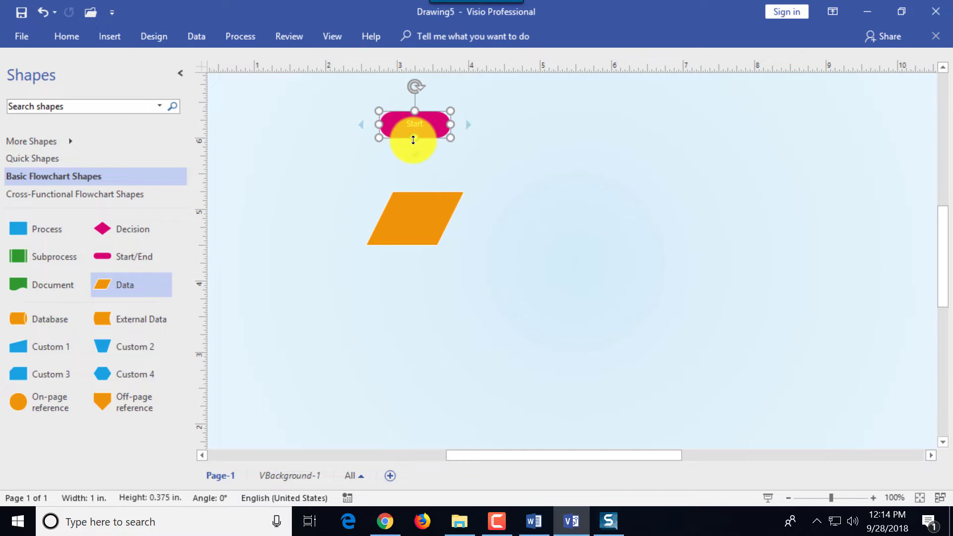
click(77, 33)
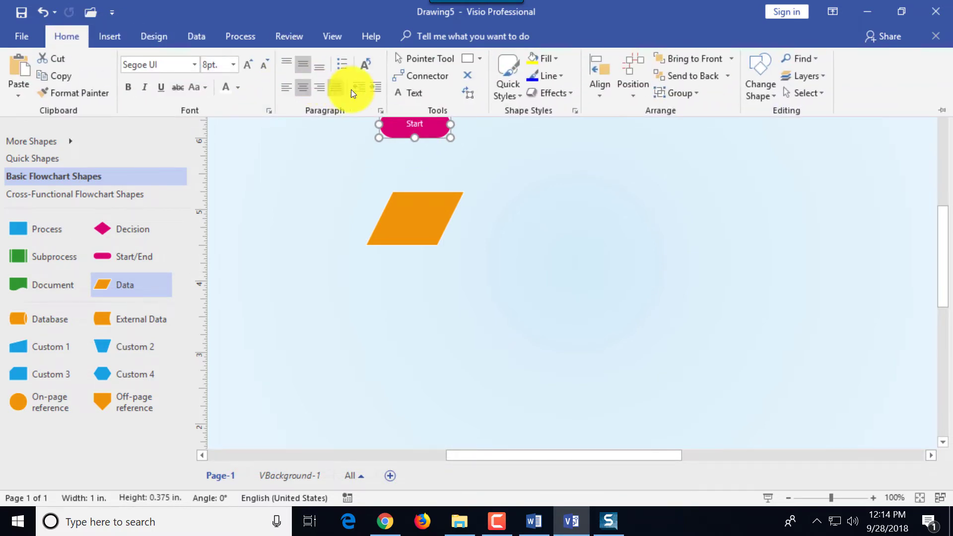
click(422, 79)
drag(415, 138, 414, 191)
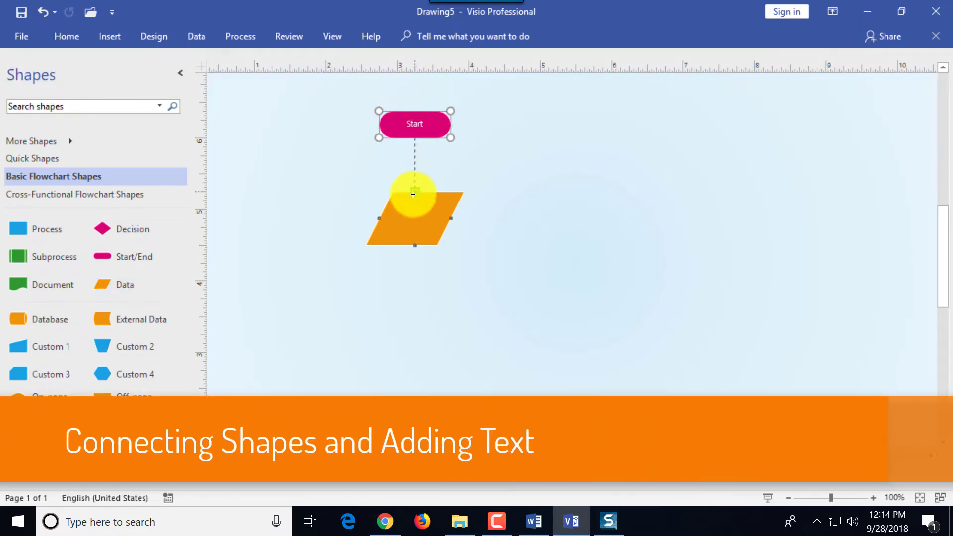
double_click(405, 219)
text(Student Application for Undergraduate program)
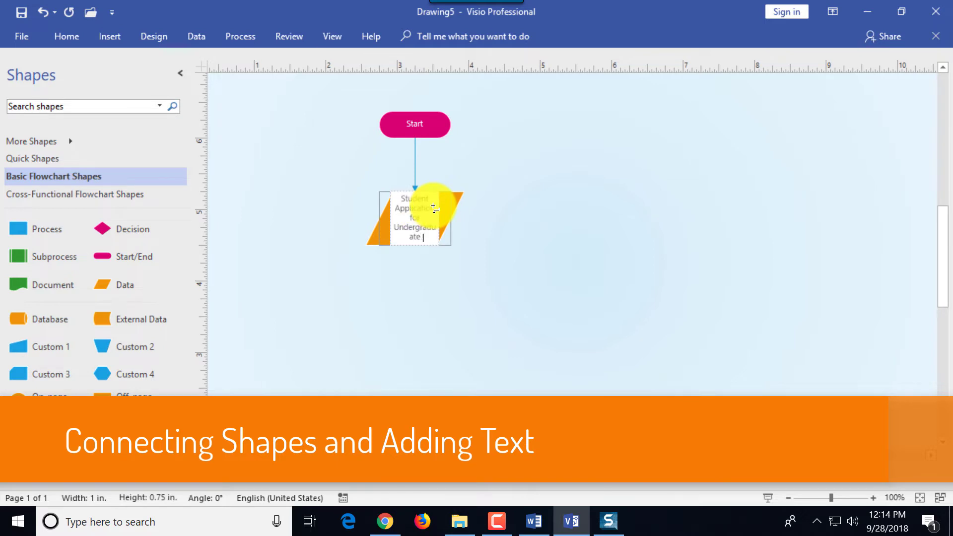
click(68, 35)
click(397, 59)
- Drag the Data shape's corner handles to enlarge it to about 1.25 × 0.938 in
click(453, 198)
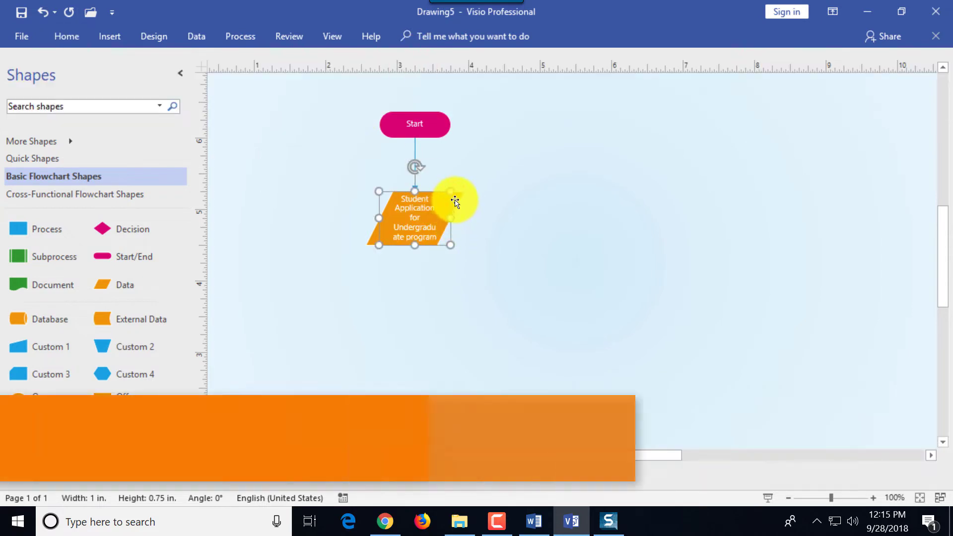
drag(463, 191, 468, 178)
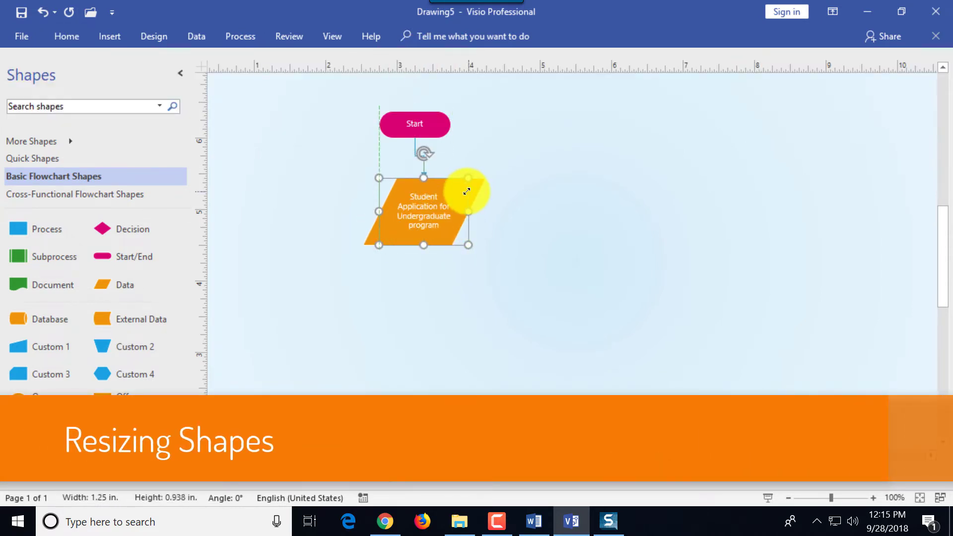
drag(440, 209, 430, 221)
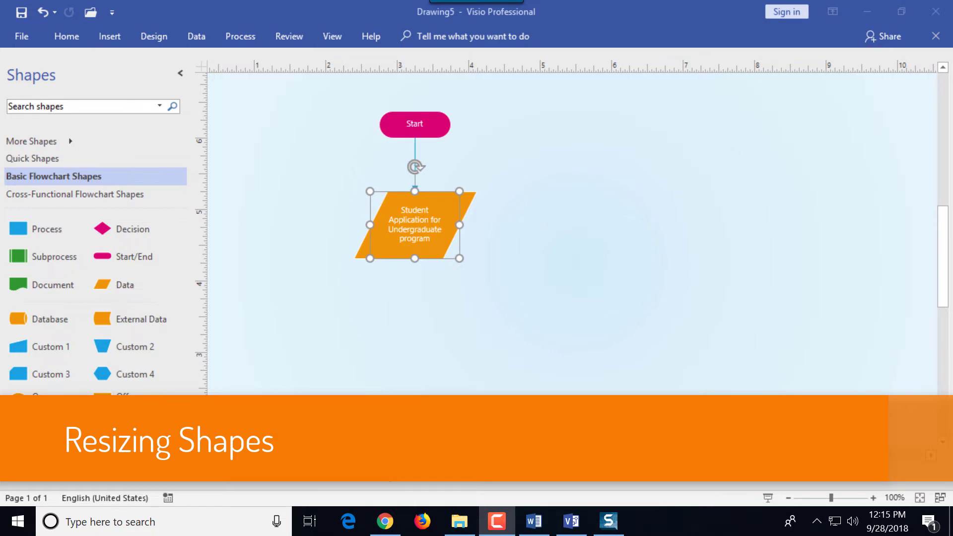
- Add a 'Has High School Diploma' decision diamond connected below the Data shape
drag(102, 229, 412, 342)
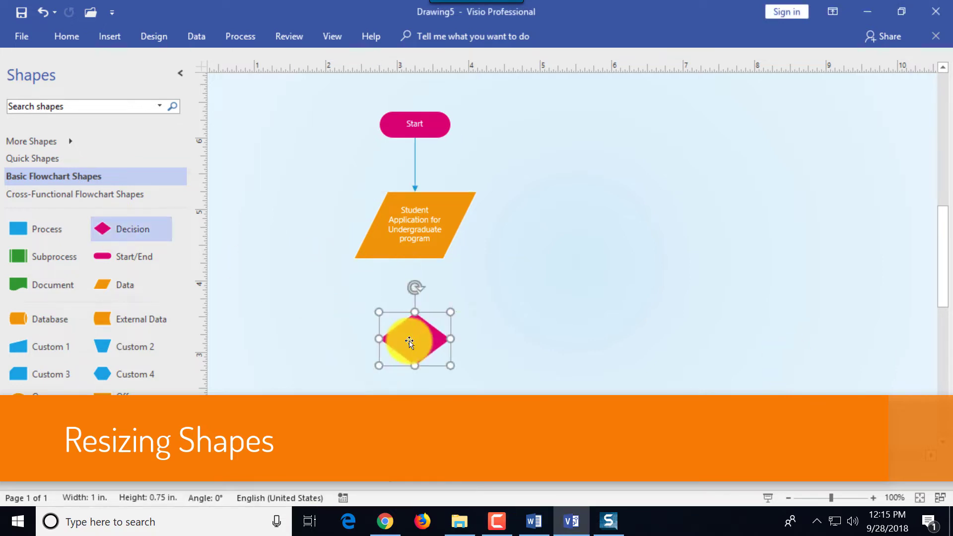
text(Has High School Diploma)
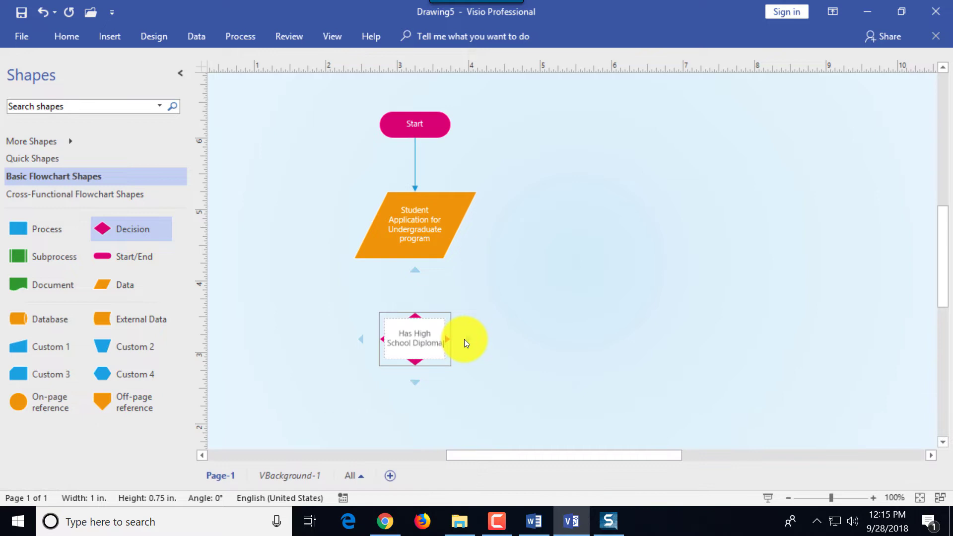
click(464, 339)
click(67, 36)
drag(415, 262, 415, 329)
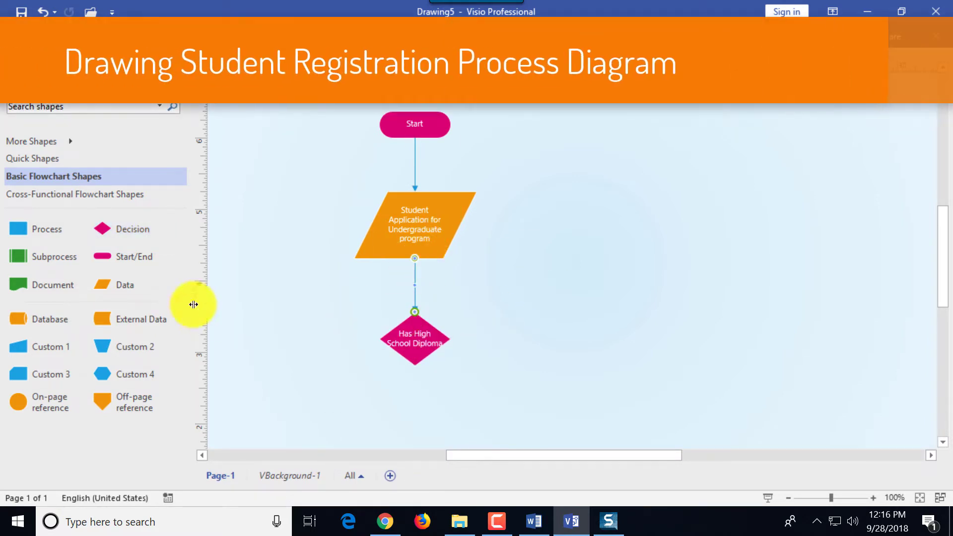
- Add an 'Offer classes to complete High School Diploma' process box and an 'End' terminator
drag(18, 229, 519, 416)
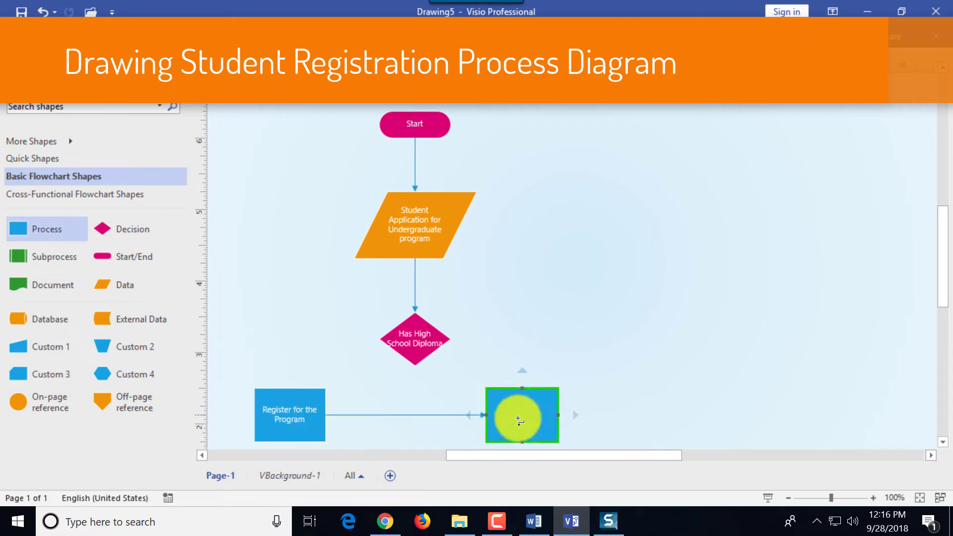
text(Offer classes to complete High School Diploma)
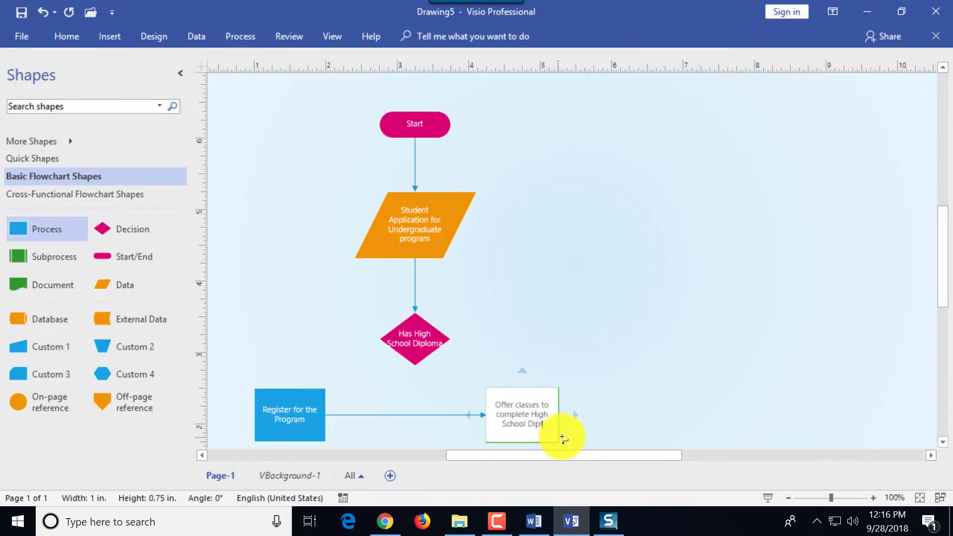
click(319, 334)
scroll(446, 370, down, 2)
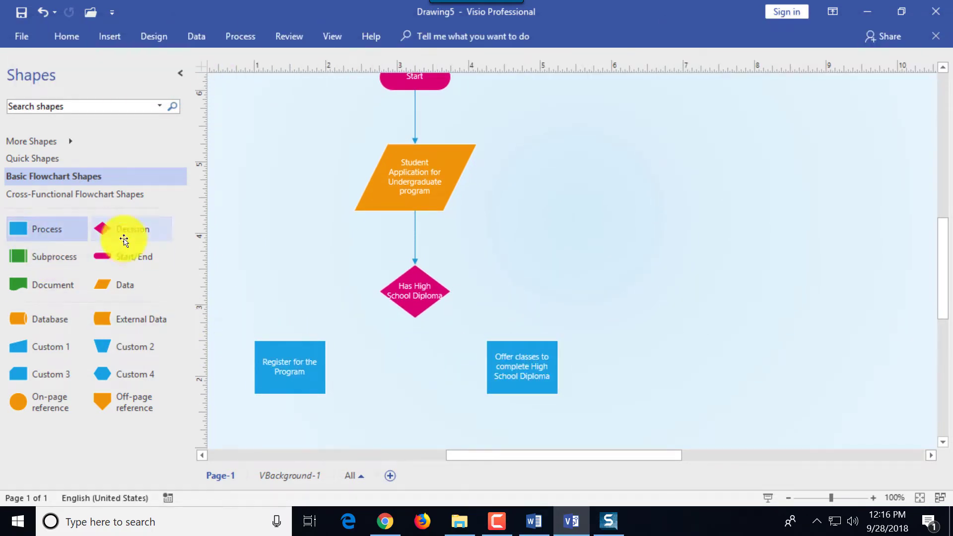
drag(128, 256, 415, 428)
text(End)
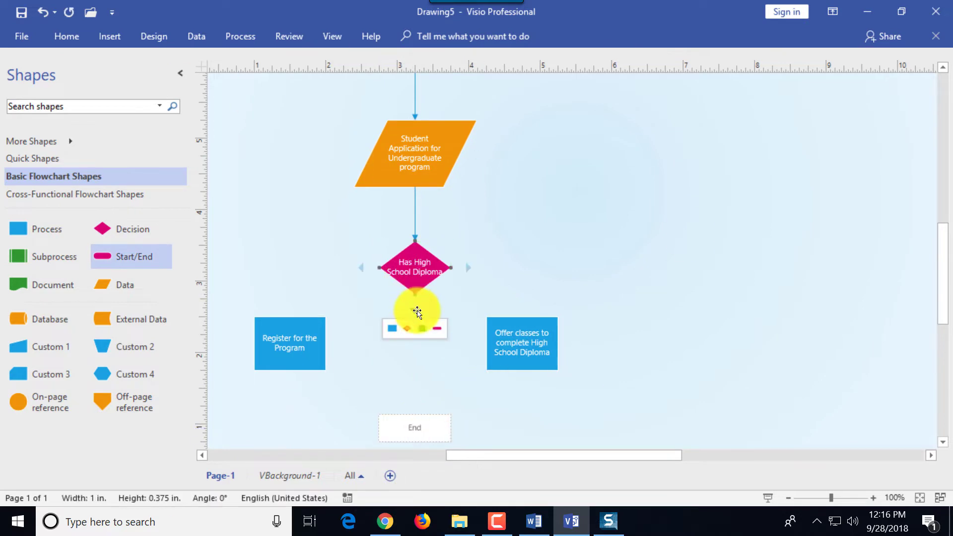
click(414, 312)
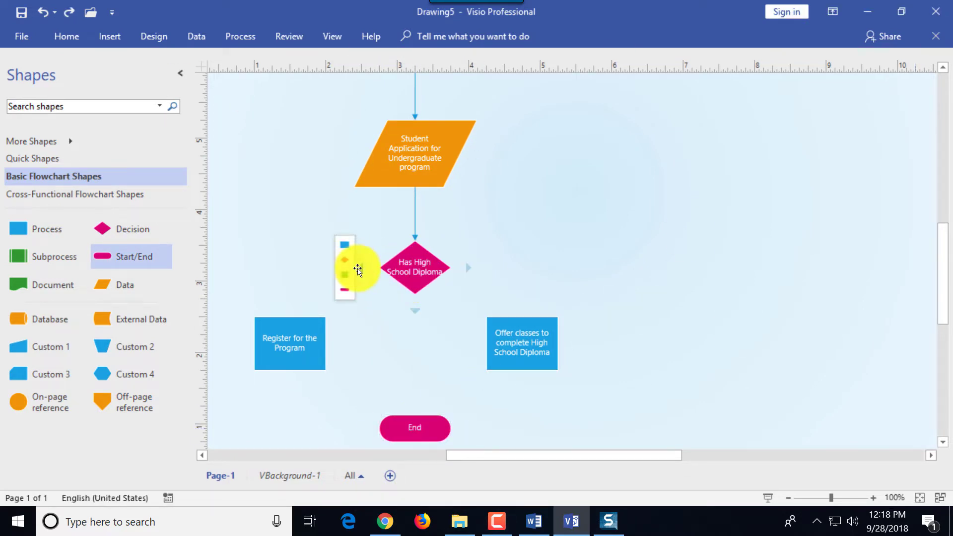
- Connect the diamond to Register and Offer classes, Register to End, and Offer back above the diamond
drag(358, 268, 291, 316)
drag(290, 370, 379, 428)
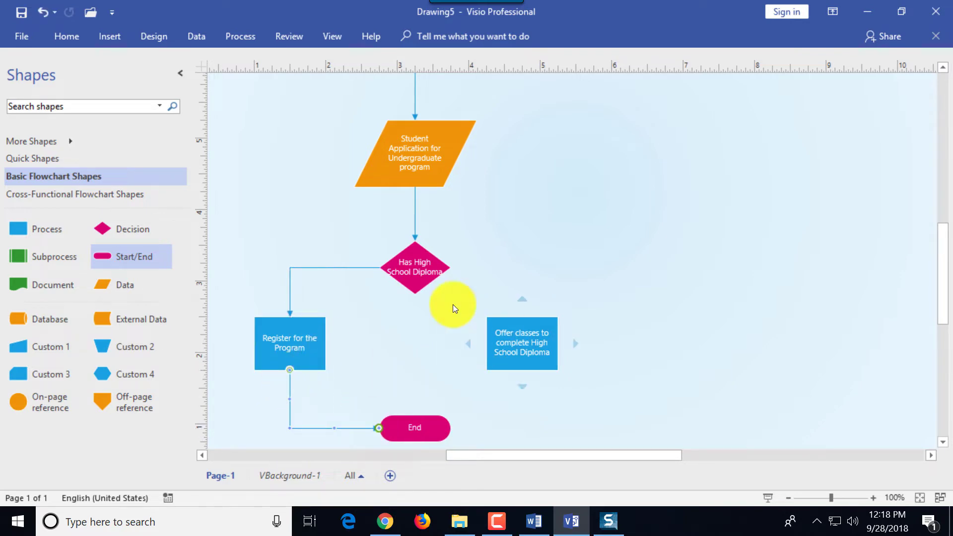
drag(450, 268, 486, 344)
drag(523, 318, 418, 237)
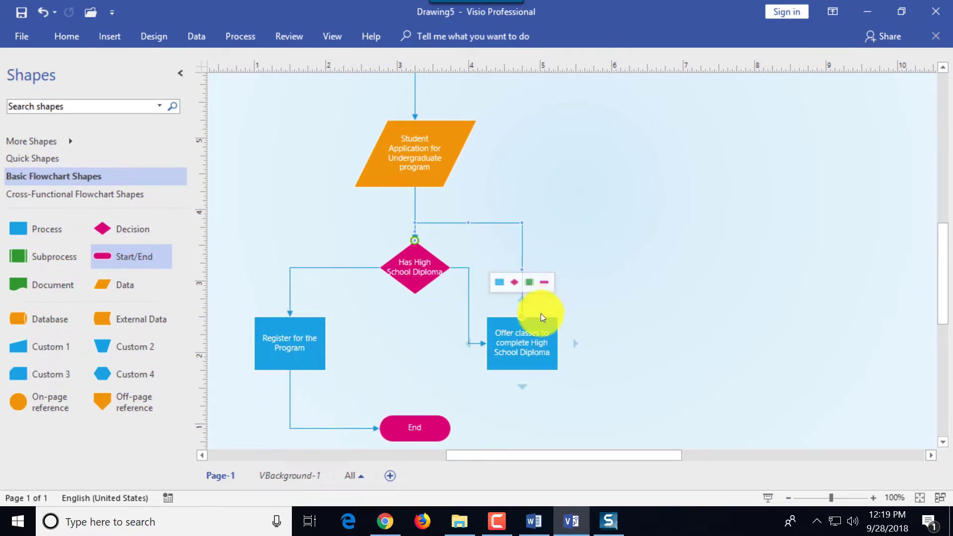
- Label the Register branch 'Yes' and the Offer branch 'No', and move Start closer to the Data shape
click(315, 267)
text(Yes)
double_click(469, 303)
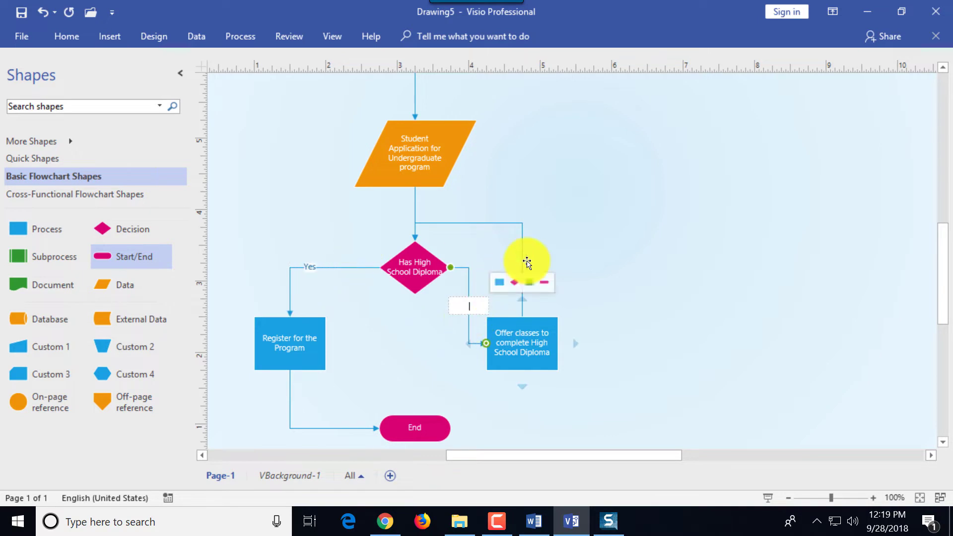
text(No)
click(598, 212)
scroll(943, 255, up, 2)
drag(421, 101, 422, 129)
scroll(558, 179, down, 2)
scroll(937, 283, up, 1)
click(416, 284)
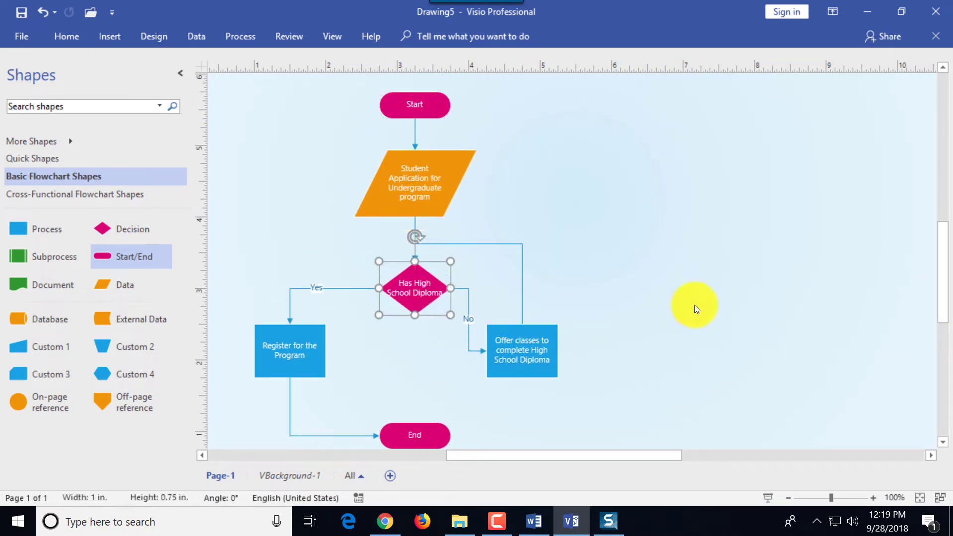
click(696, 309)
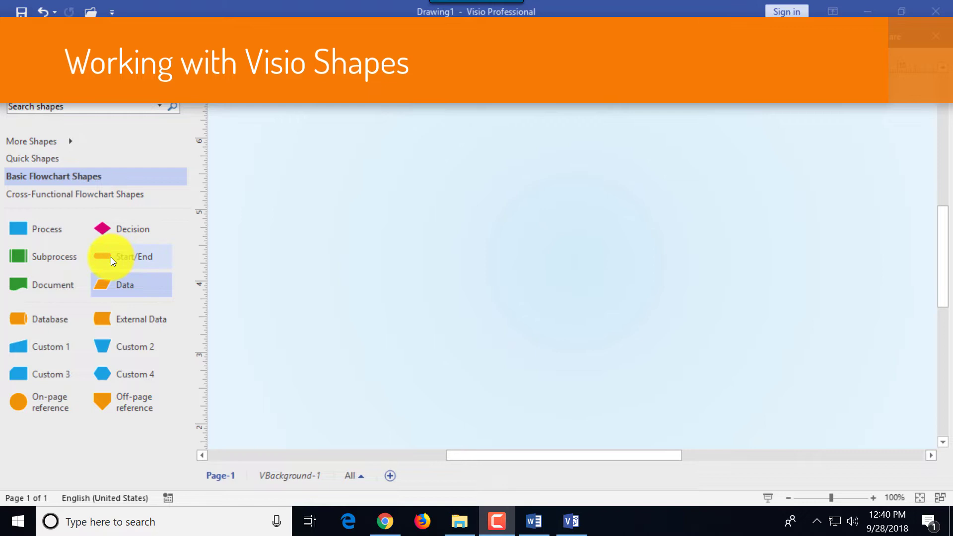
- Place a Start/End terminator above a Data parallelogram on the blank Drawing1 page
drag(111, 258, 421, 233)
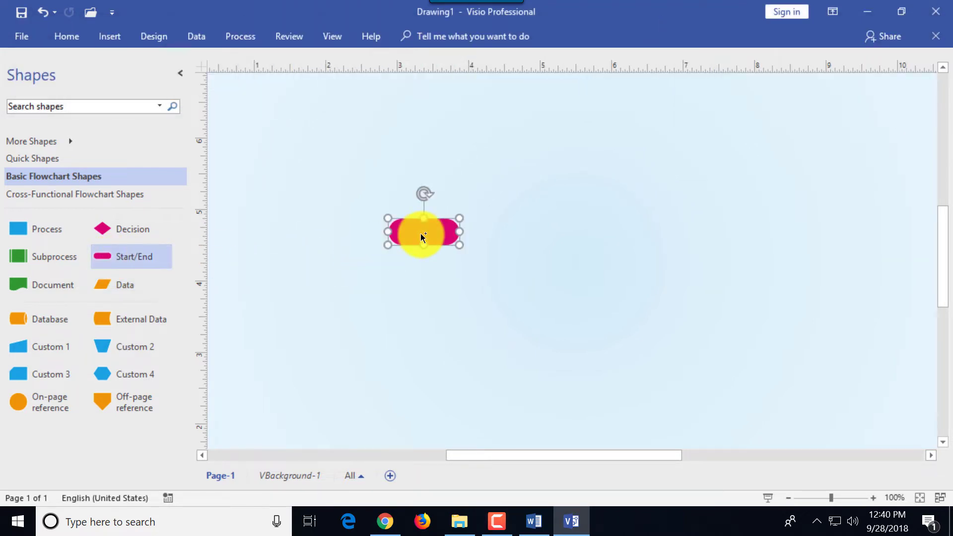
drag(109, 287, 430, 300)
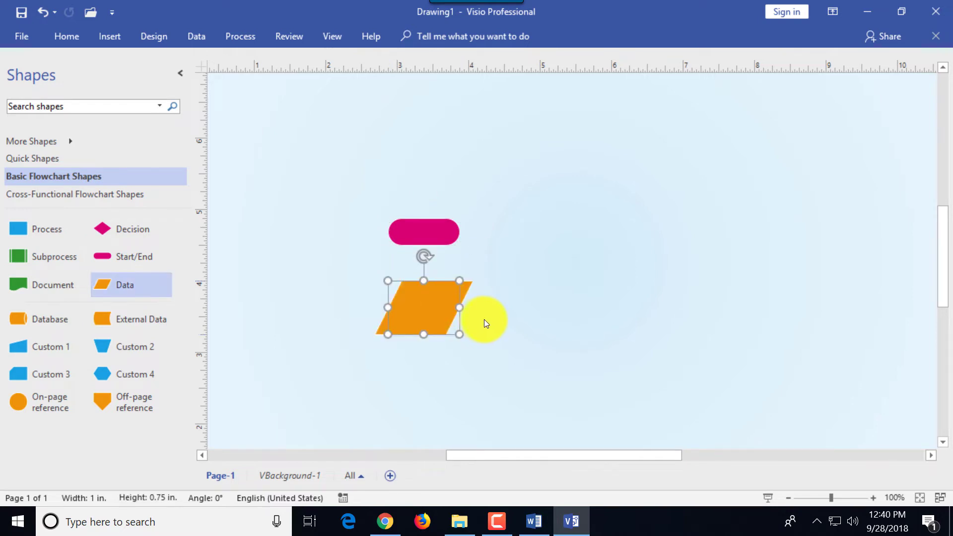
drag(430, 236, 435, 208)
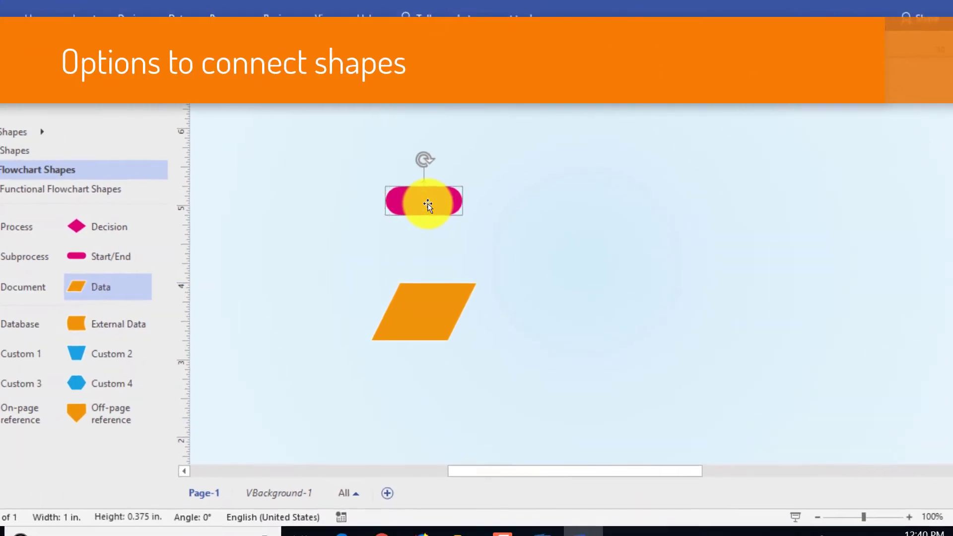
- Use AutoConnect to add a Process box right of the terminator and connect the terminator down to the parallelogram
click(427, 223)
click(425, 228)
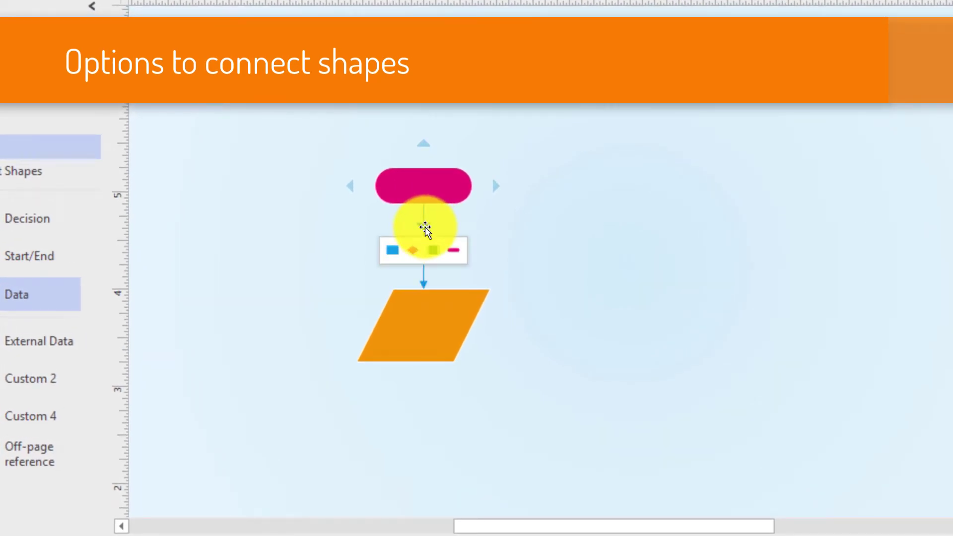
mouse_move(392, 253)
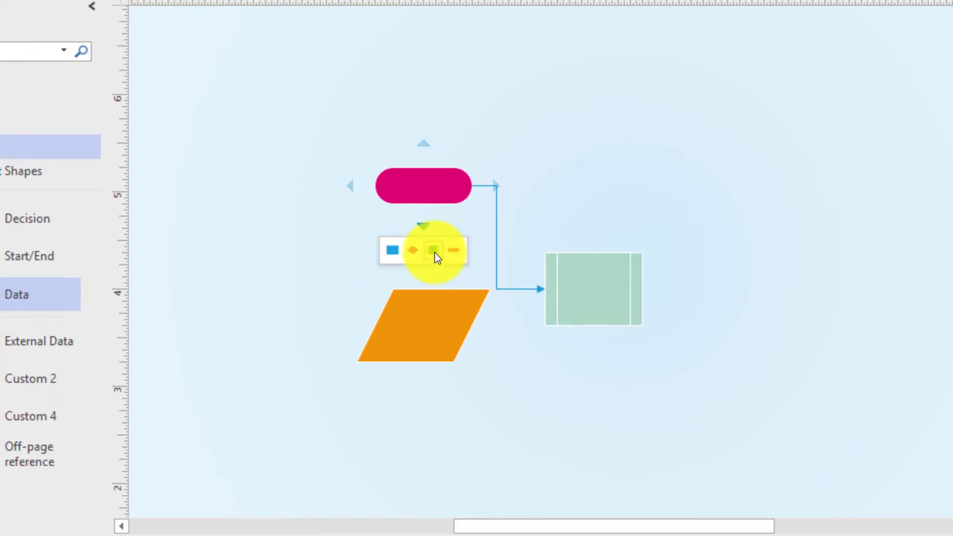
click(393, 251)
drag(598, 293, 622, 190)
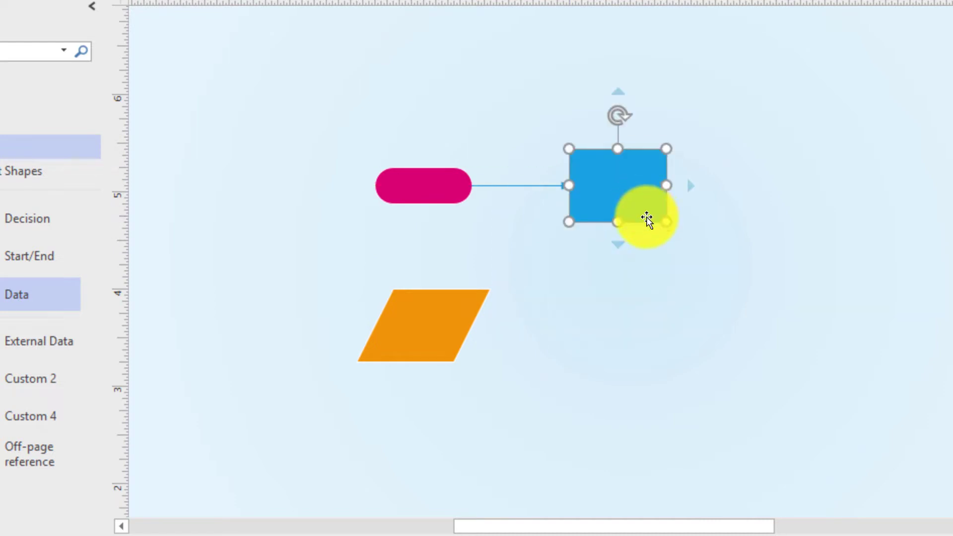
click(425, 225)
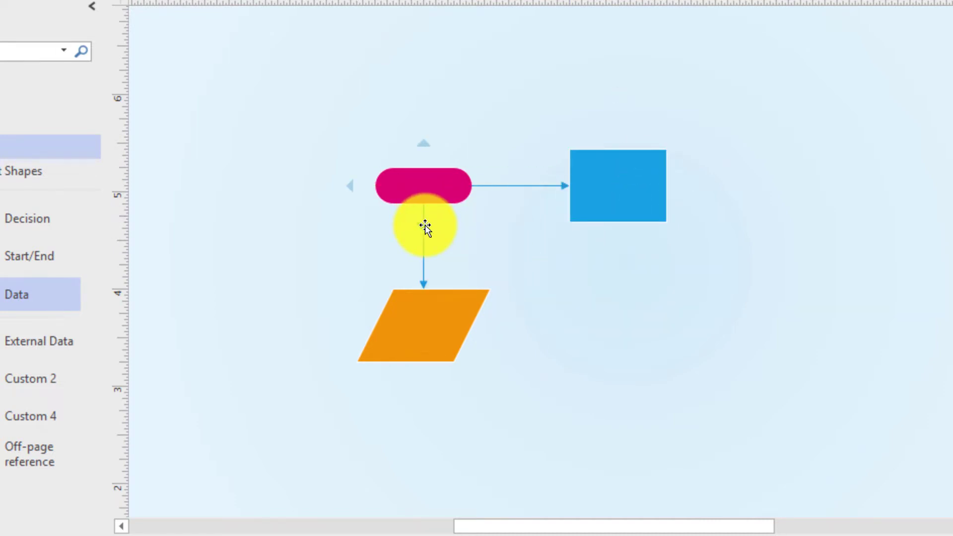
key(ctrl+z)
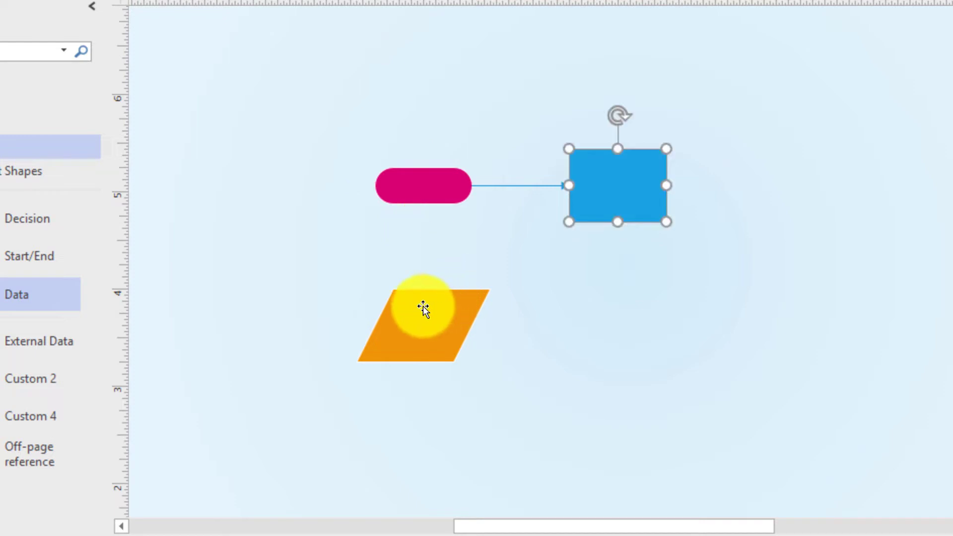
click(426, 232)
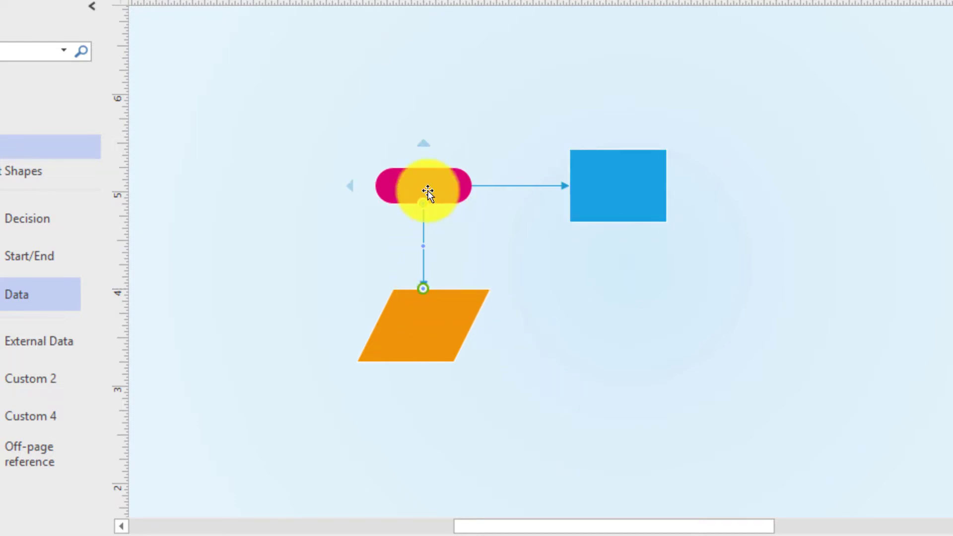
click(266, 216)
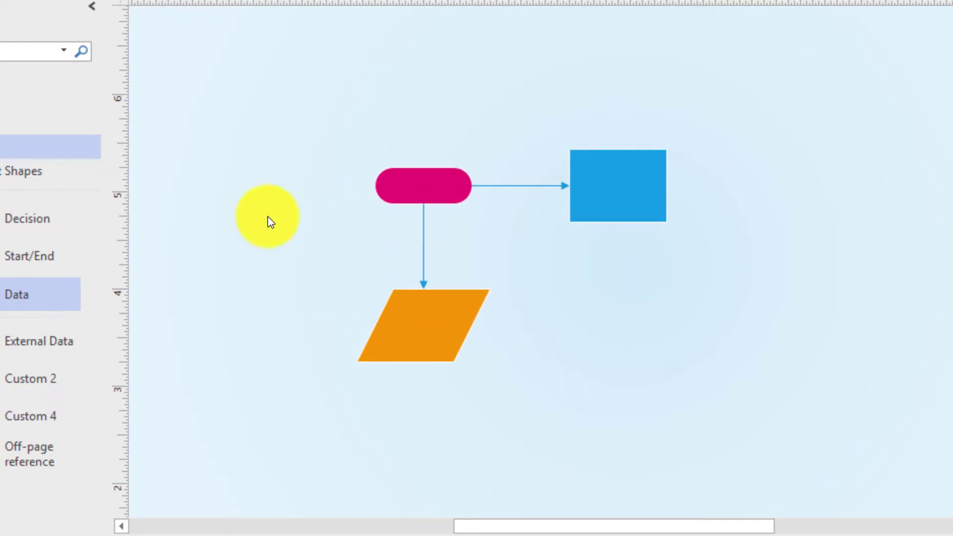
- Label the terminator 'Start'
click(421, 191)
key(F2)
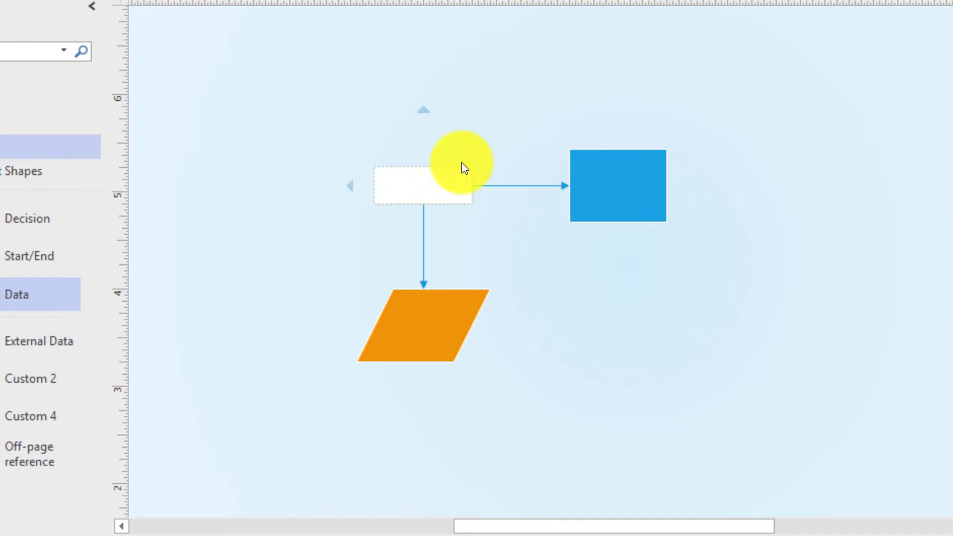
text(Start)
key(Return)
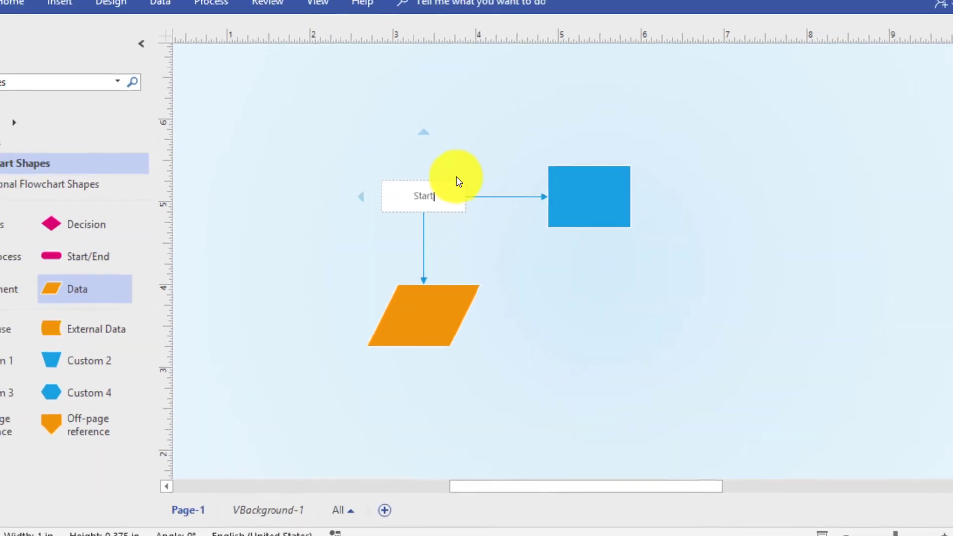
key(Escape)
- Enlarge the Start shape by dragging its corner and side handles outward, then rotate it to -45°
click(625, 269)
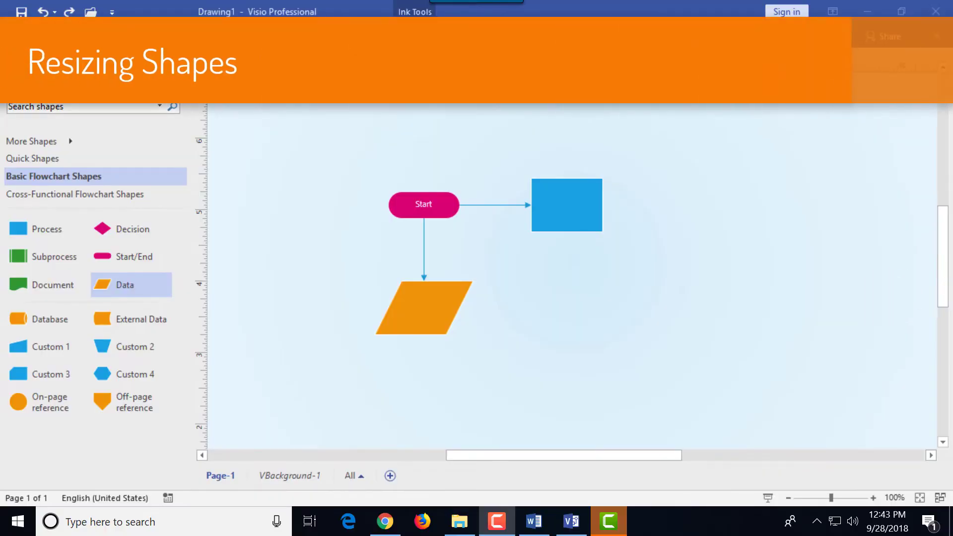
click(424, 216)
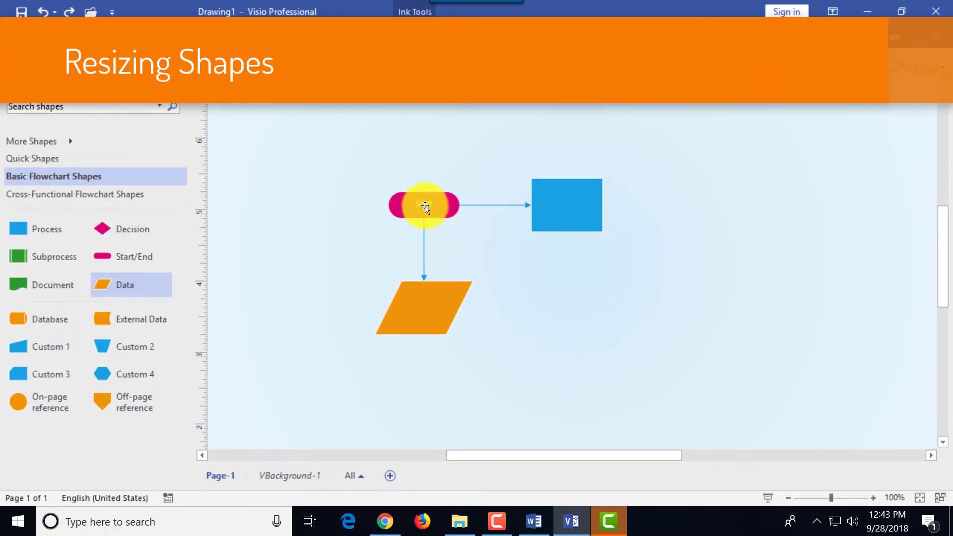
click(435, 211)
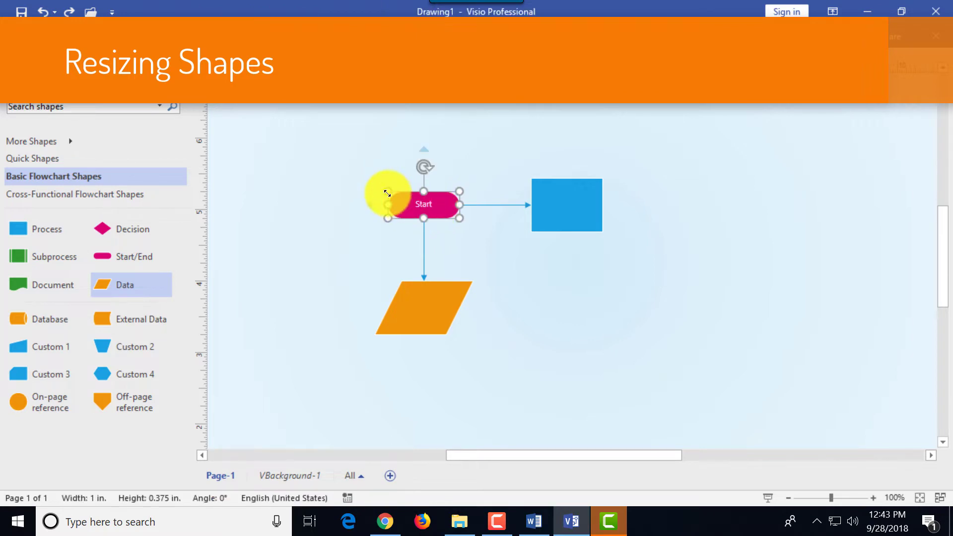
drag(370, 186, 326, 168)
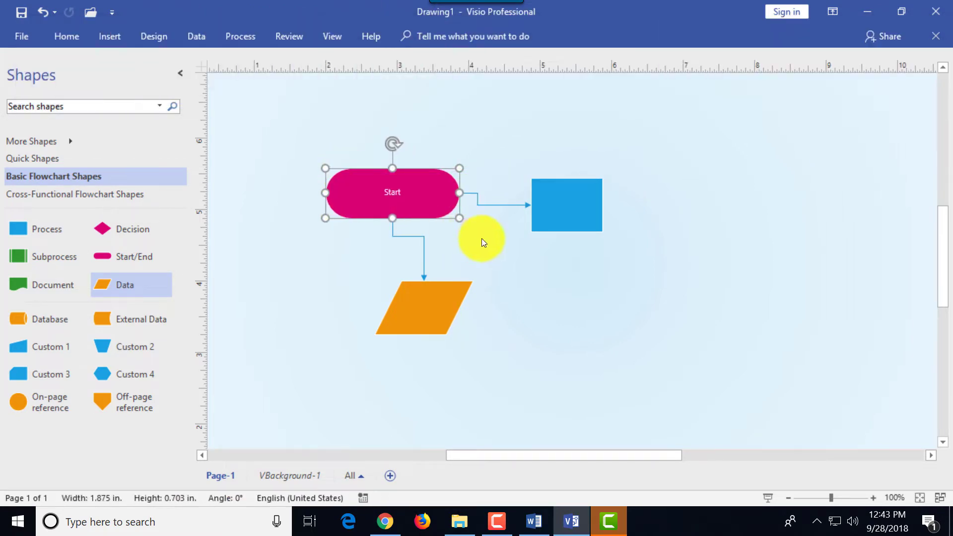
drag(459, 224, 504, 236)
mouse_move(325, 202)
mouse_down()
mouse_move(273, 202)
mouse_move(326, 202)
mouse_move(317, 202)
mouse_up()
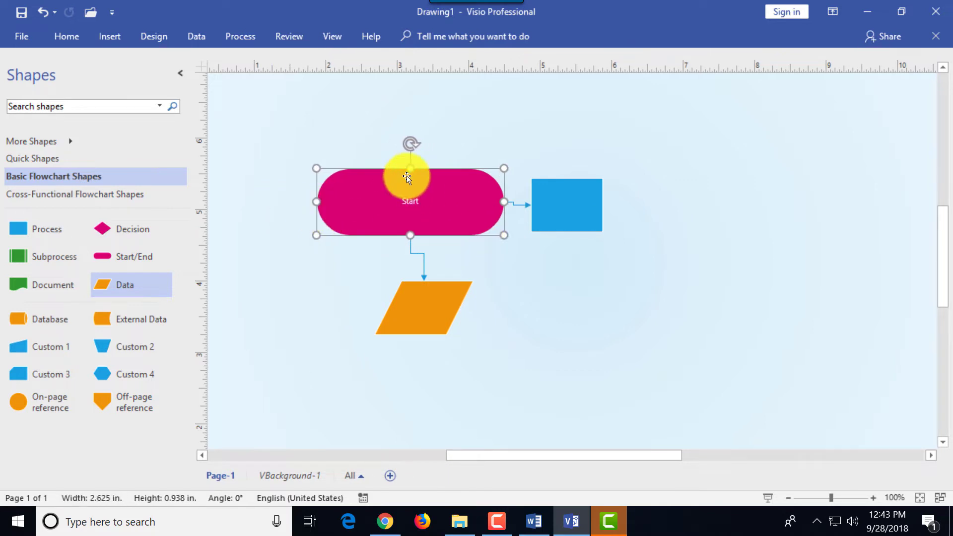
drag(409, 170, 447, 162)
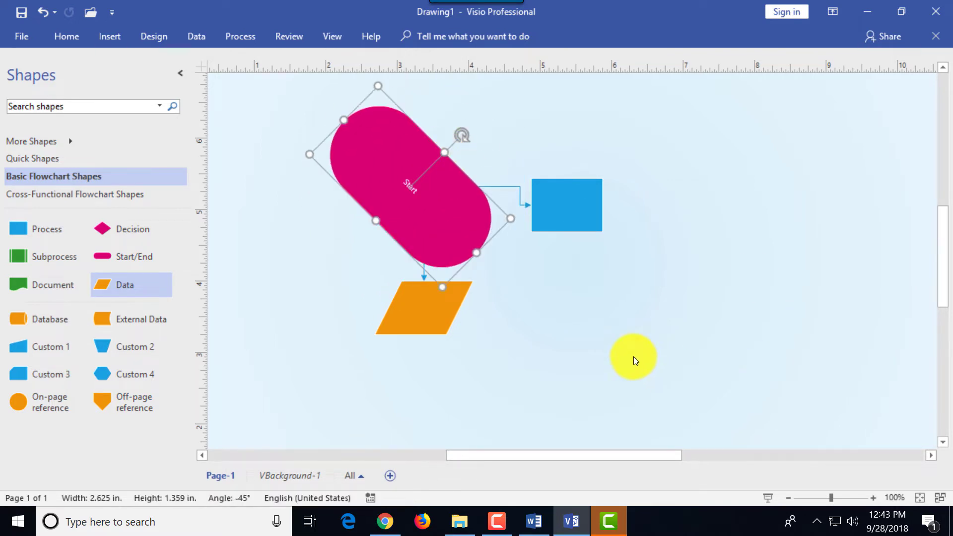
click(662, 331)
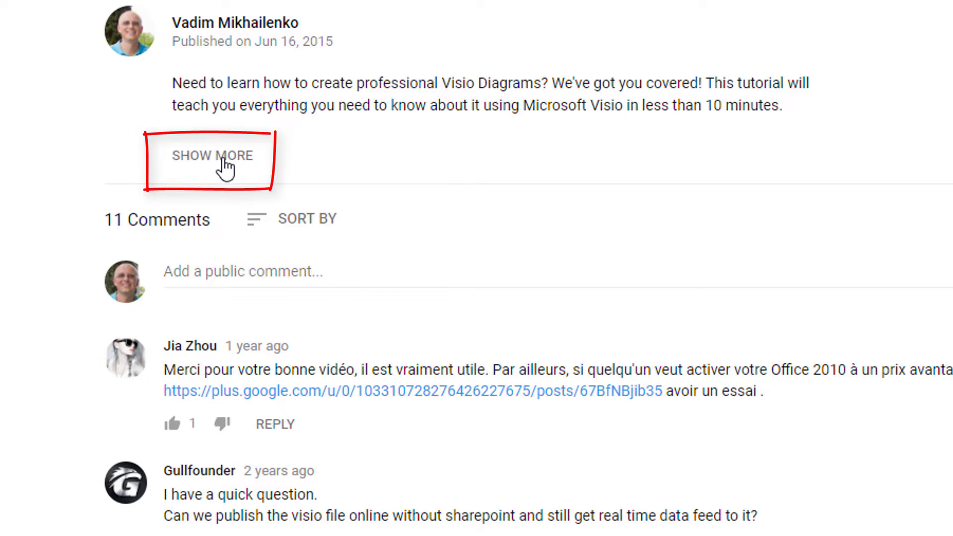
- Use SHOW MORE under the Visio tutorial video to read its full description
click(224, 160)
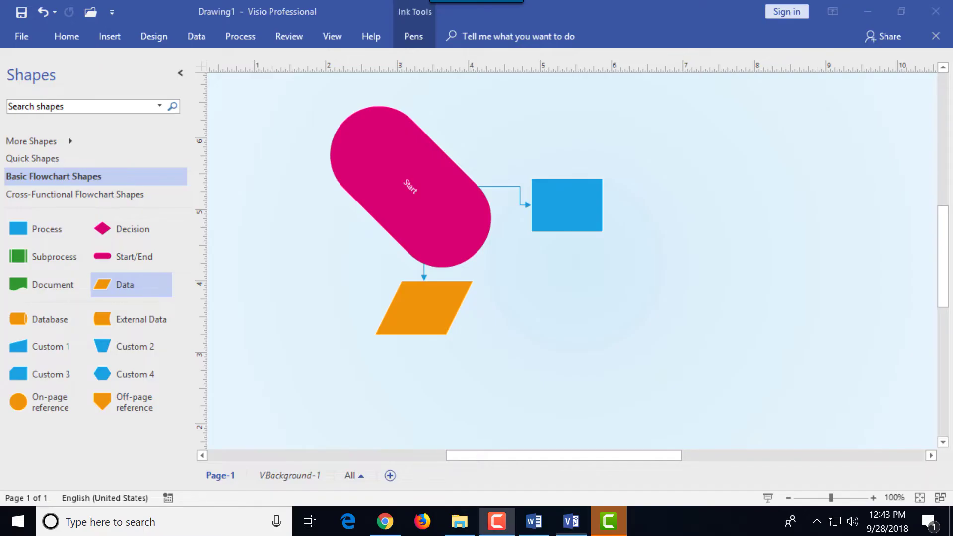
- Undo the Start shape's rotation, height change and width enlargements
click(44, 13)
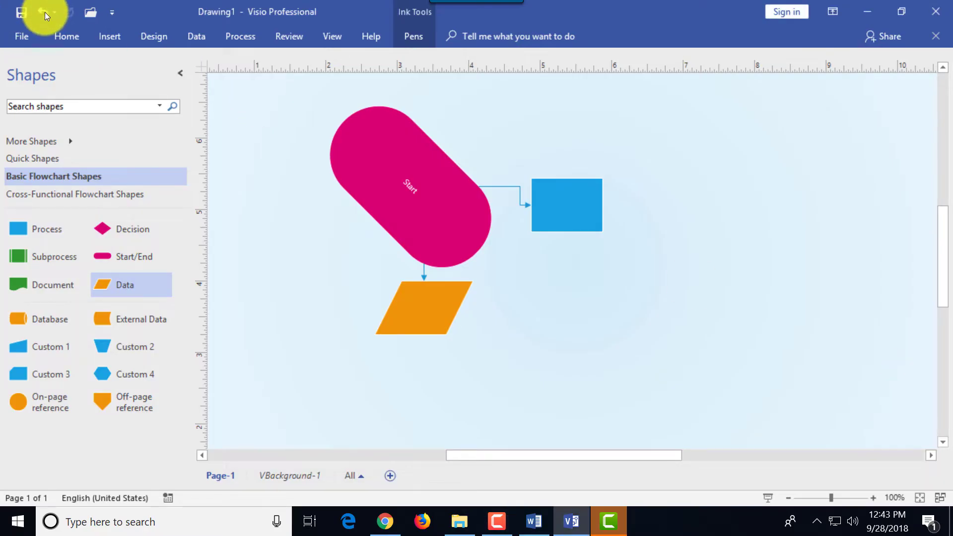
click(44, 12)
click(44, 11)
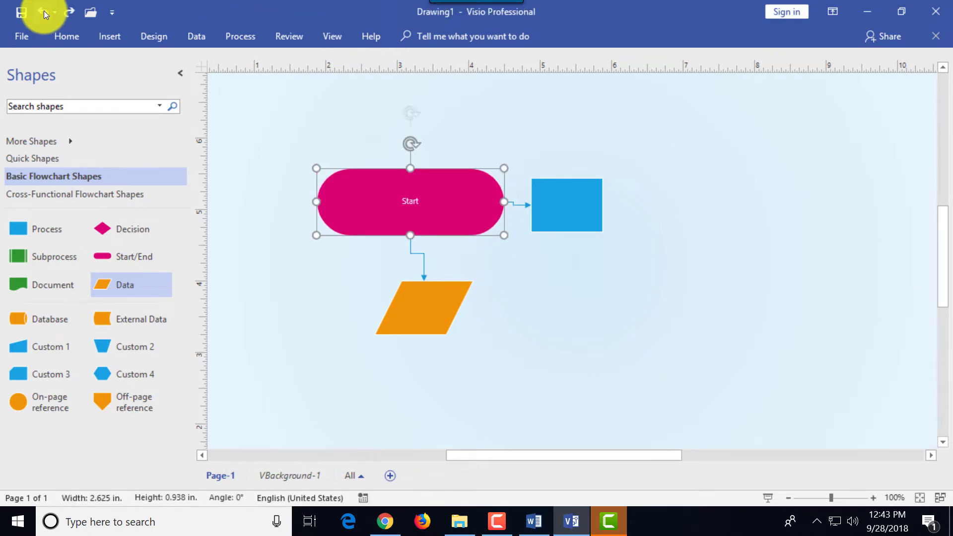
click(43, 11)
click(44, 11)
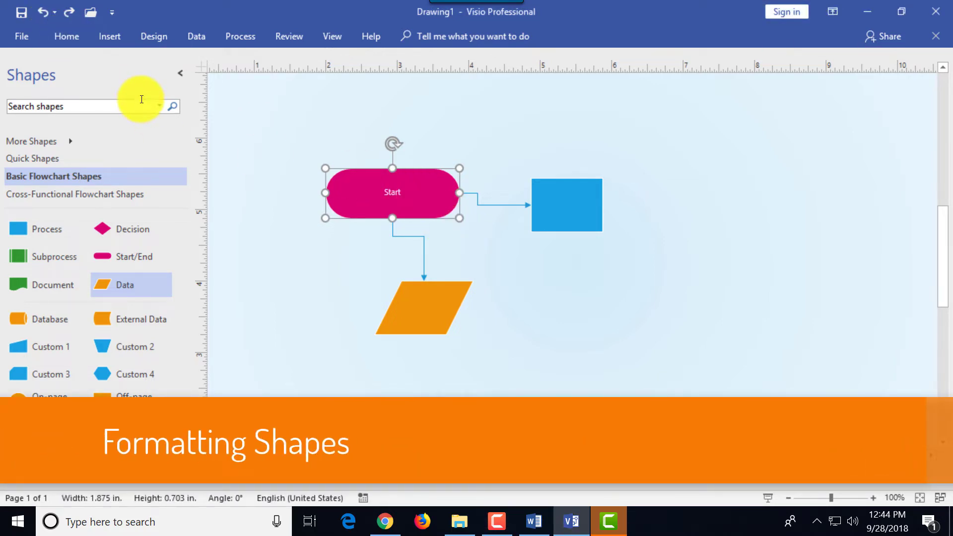
- Give the Start shape the green Quick Style, glancing at fill colours without changing them
click(66, 38)
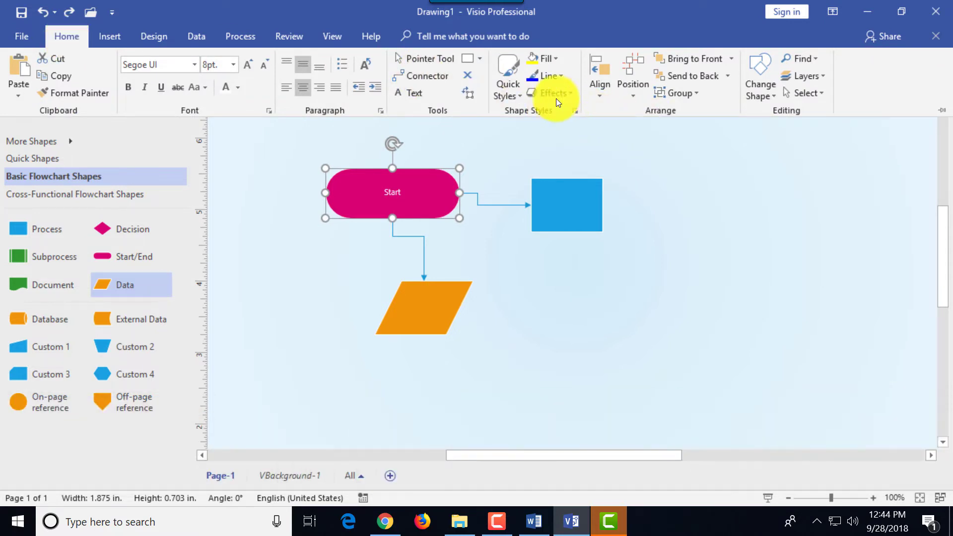
click(518, 94)
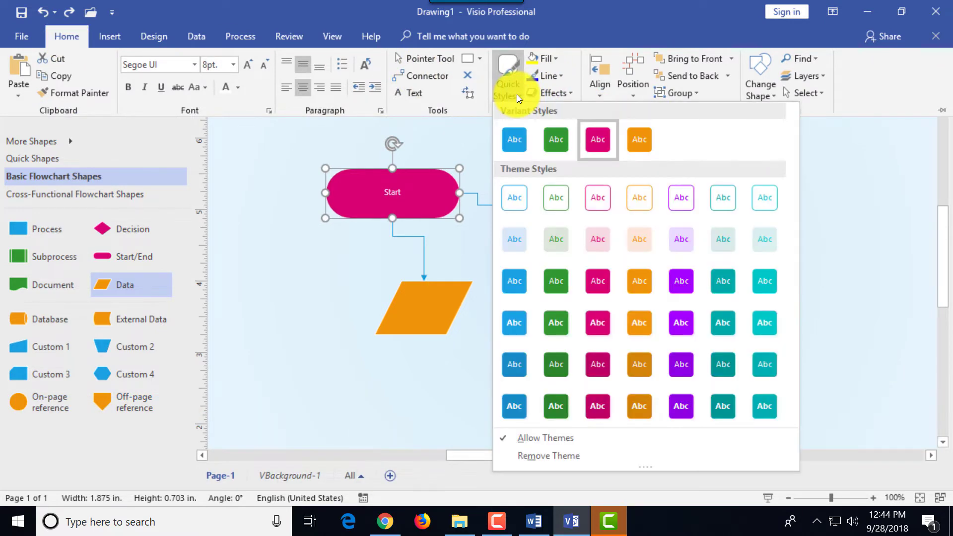
click(554, 139)
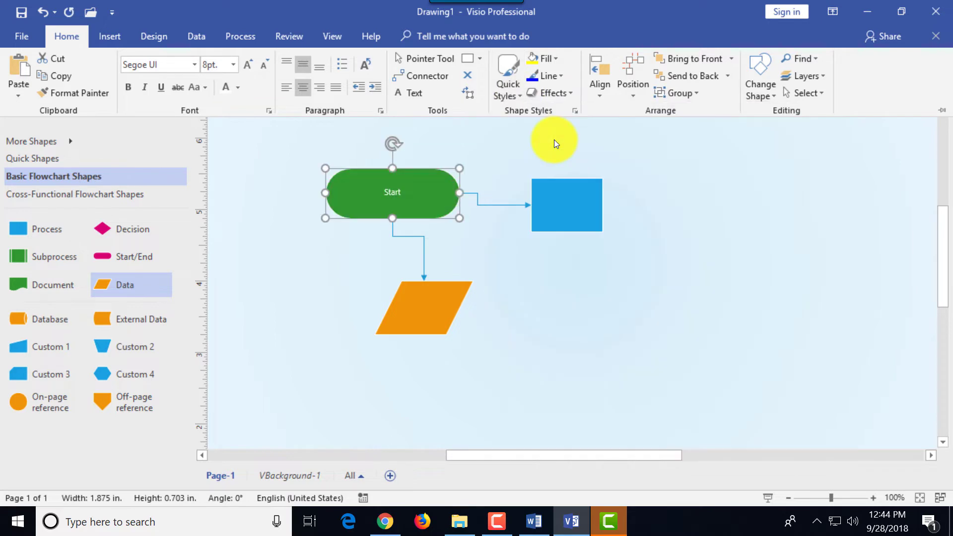
click(520, 94)
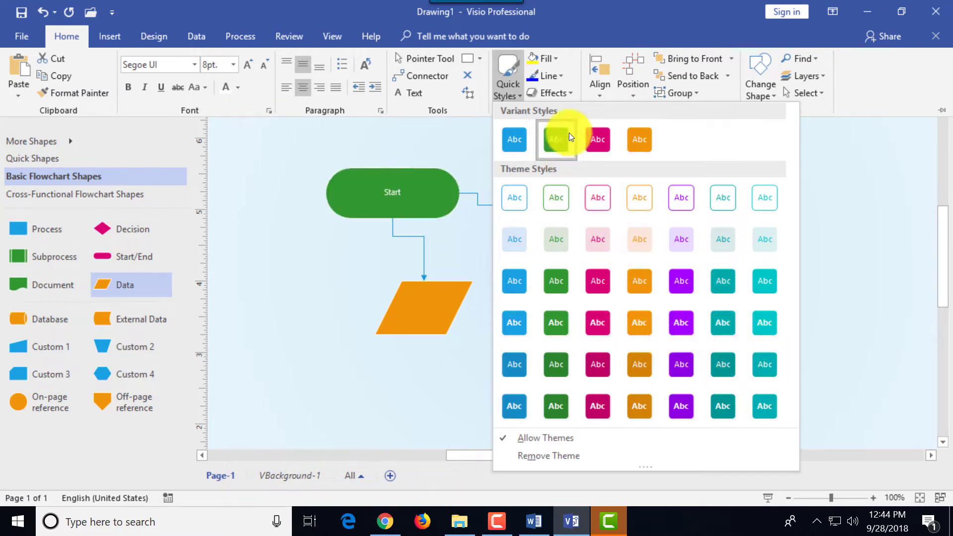
click(554, 59)
click(556, 58)
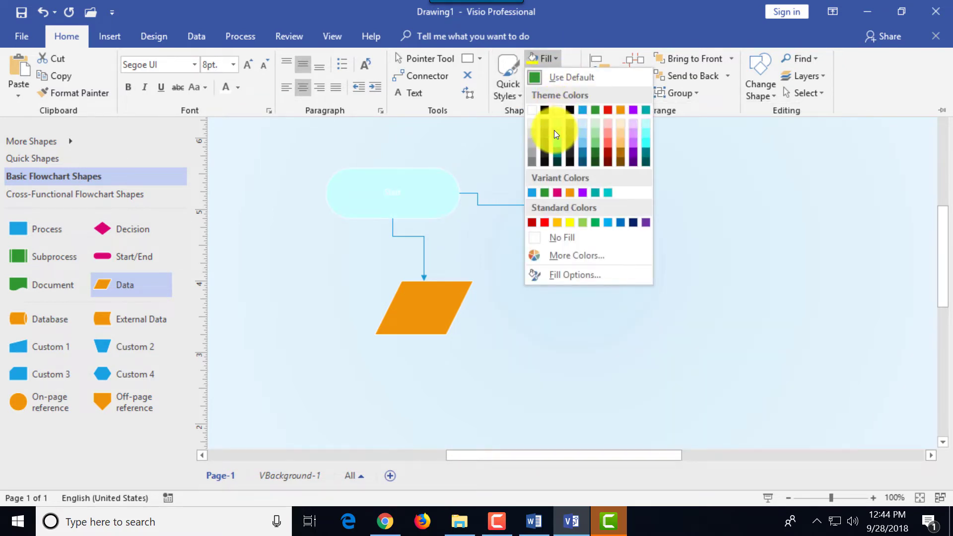
click(571, 60)
- Add a green glow and a 3-D rotation effect to the Start shape
click(570, 92)
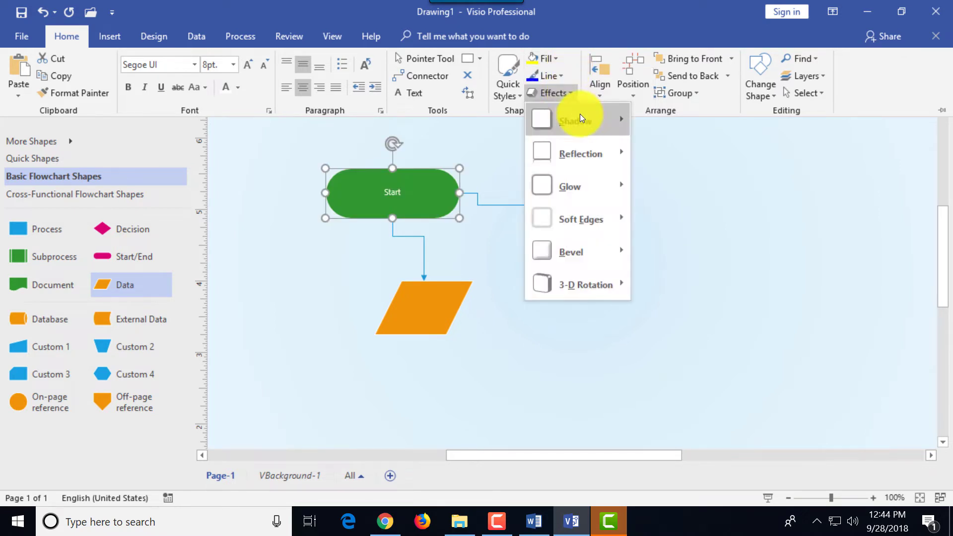
mouse_move(580, 179)
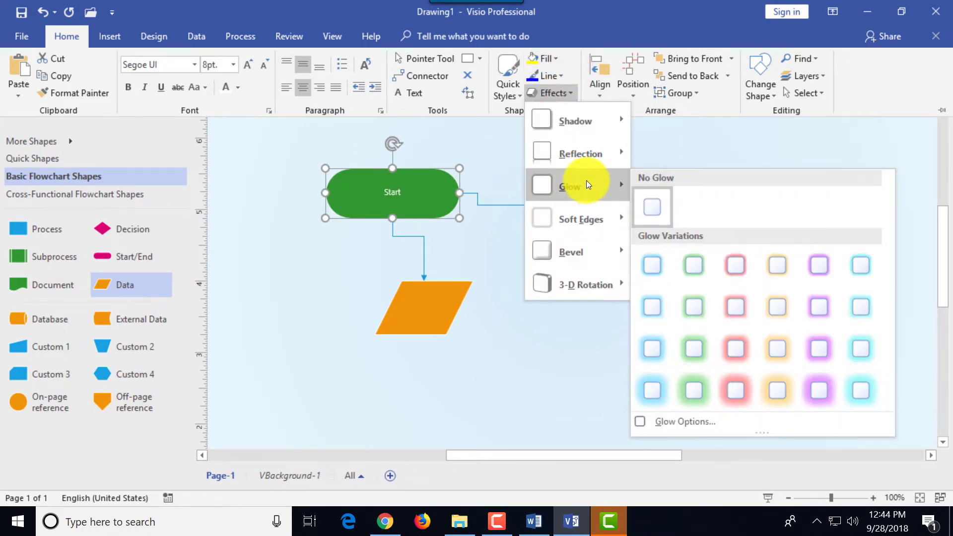
click(697, 317)
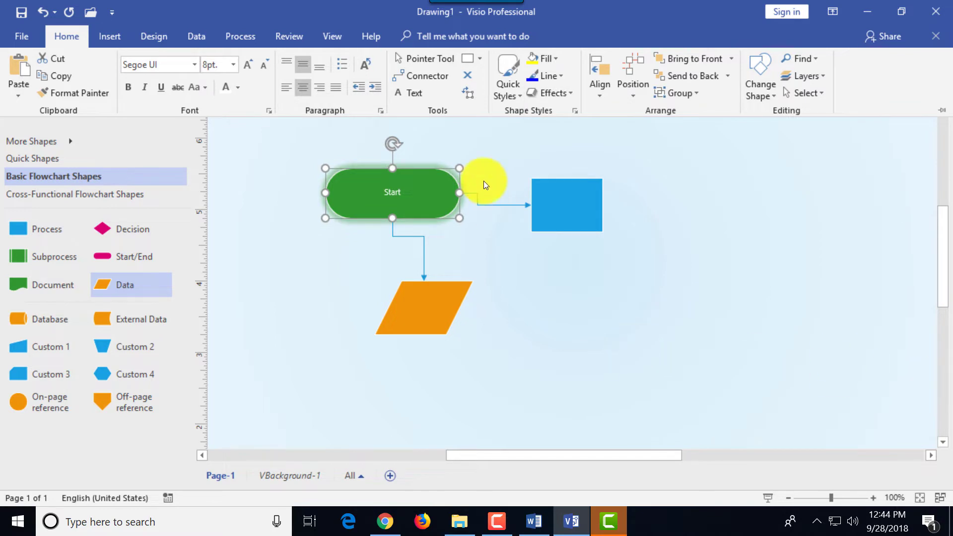
click(574, 92)
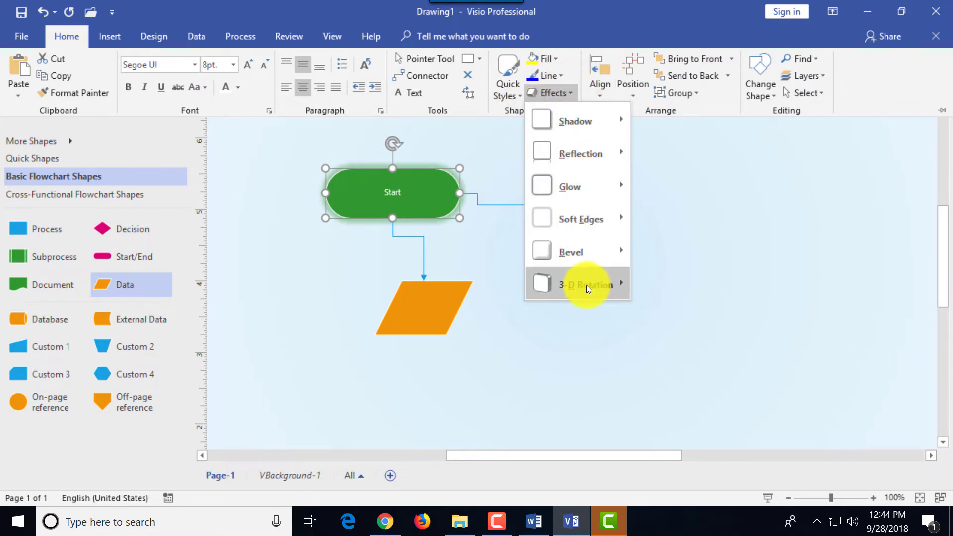
mouse_move(587, 285)
click(667, 305)
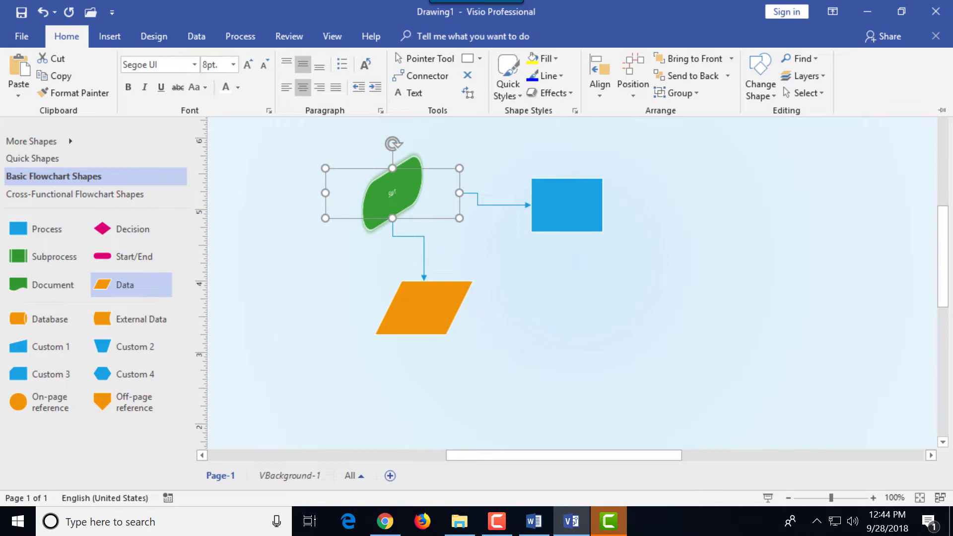
click(657, 274)
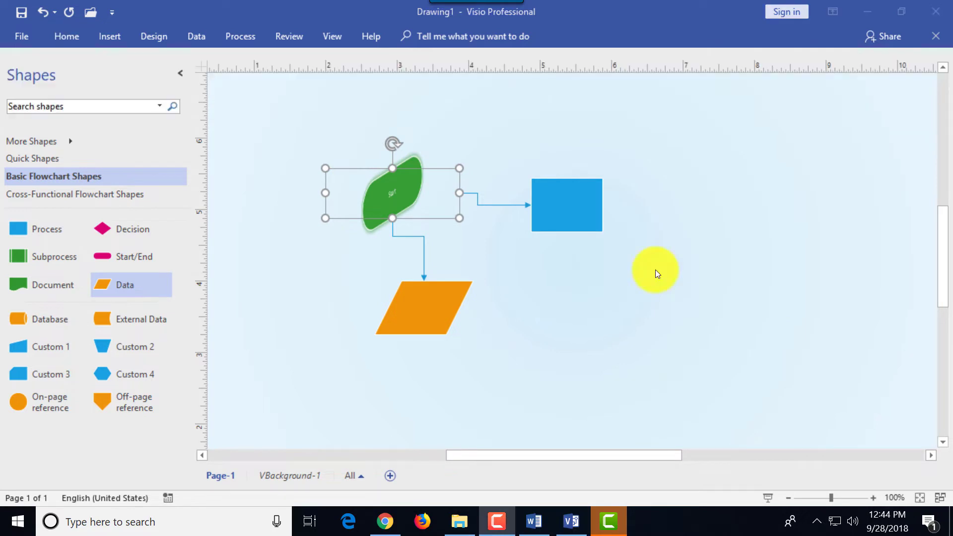
- Undo the 3-D rotation, green styling and resize, then reselect the restored pink Start shape
click(44, 12)
click(43, 11)
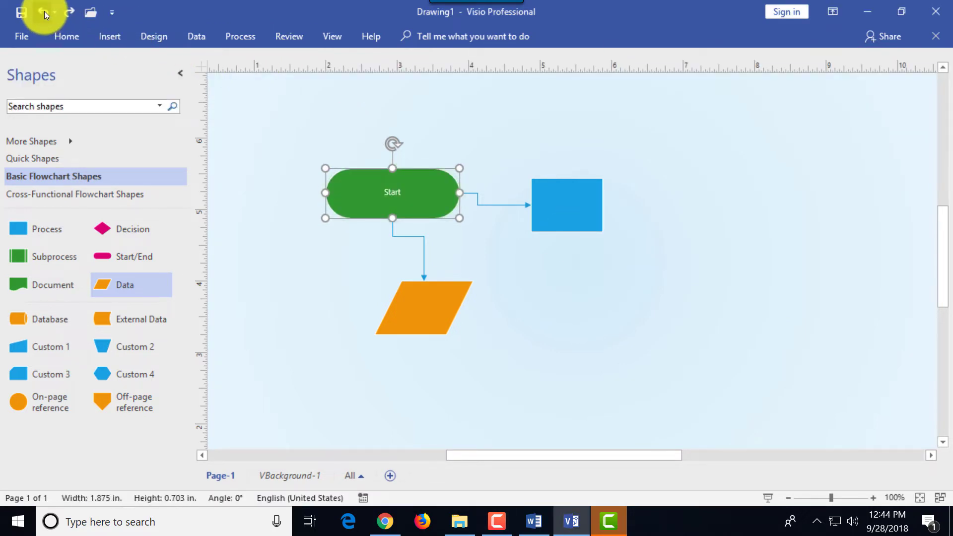
click(44, 11)
click(44, 11)
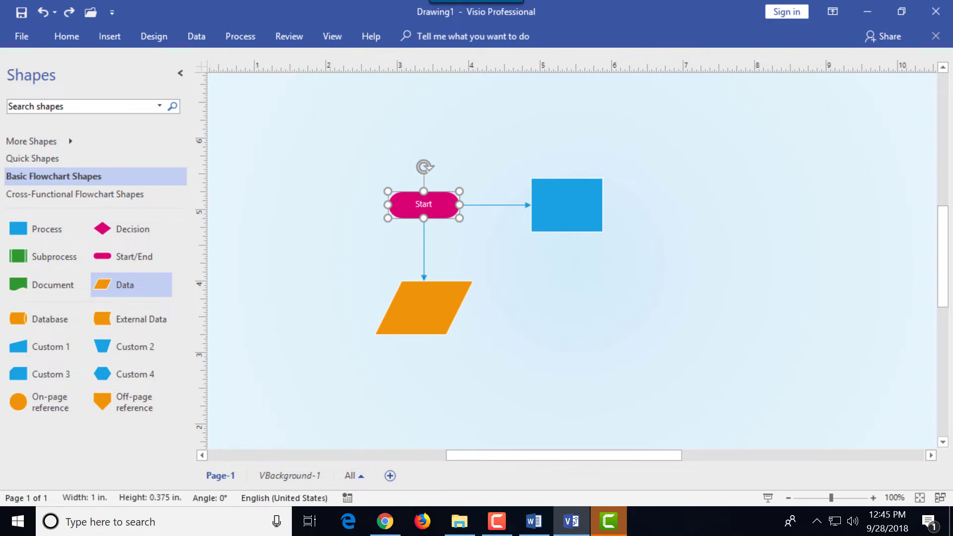
click(442, 219)
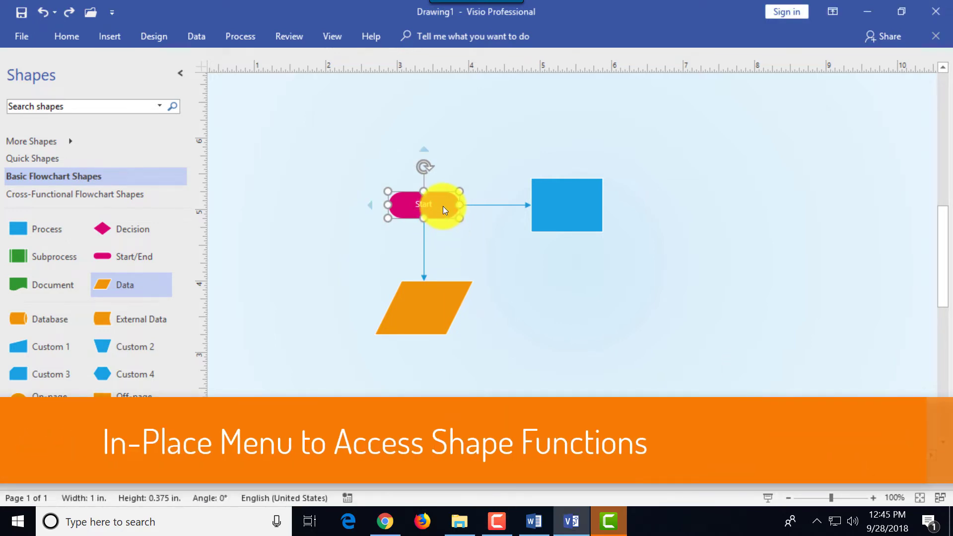
- Make the Start label bold and italic from the mini toolbar, after trying font size up and down
right_click(445, 205)
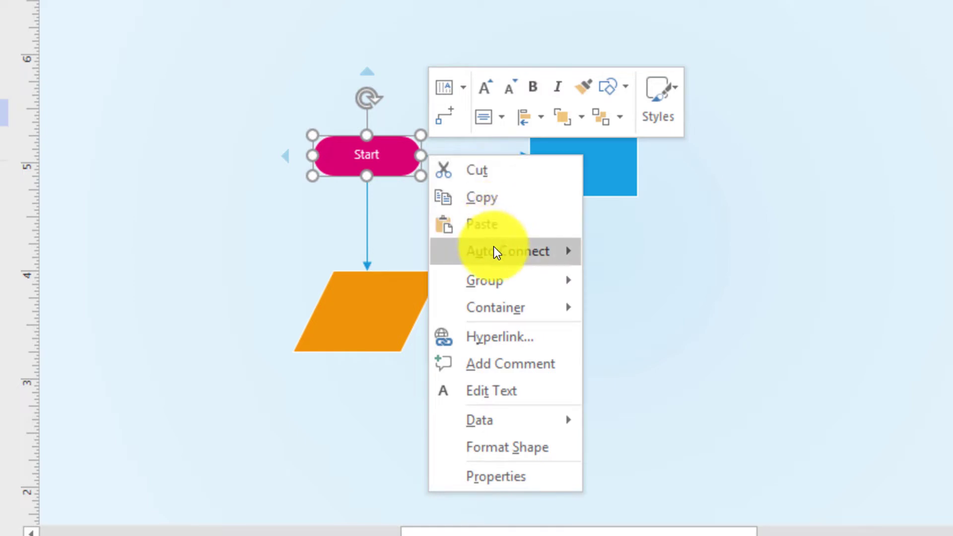
mouse_move(493, 249)
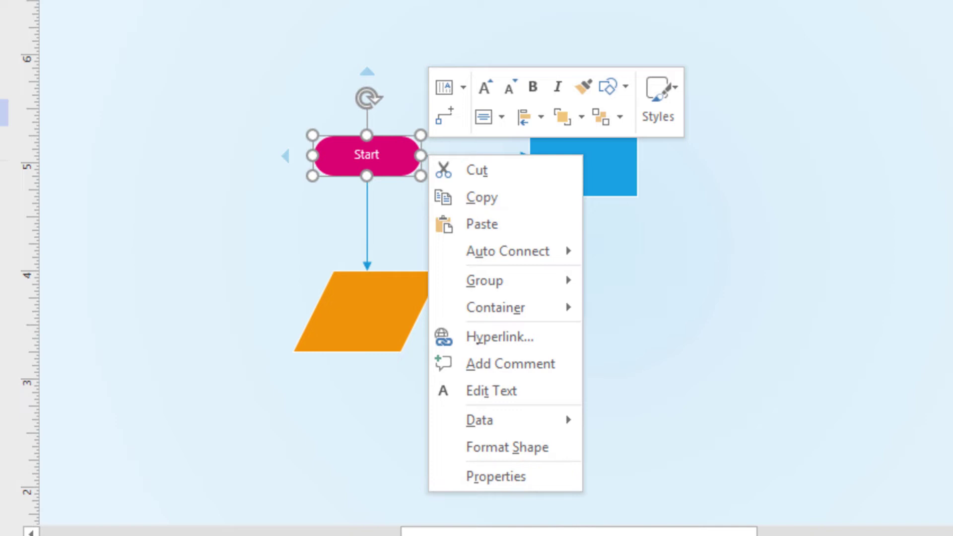
click(772, 314)
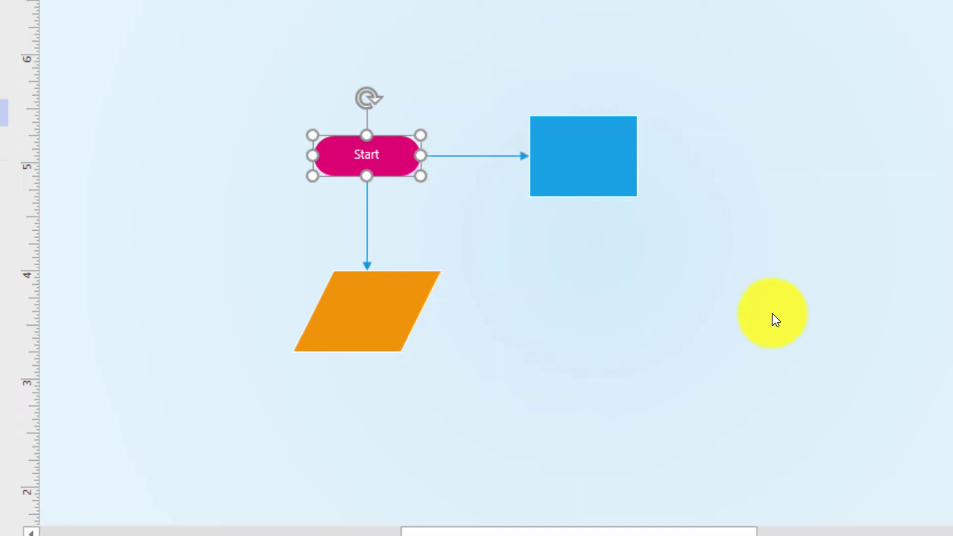
right_click(386, 153)
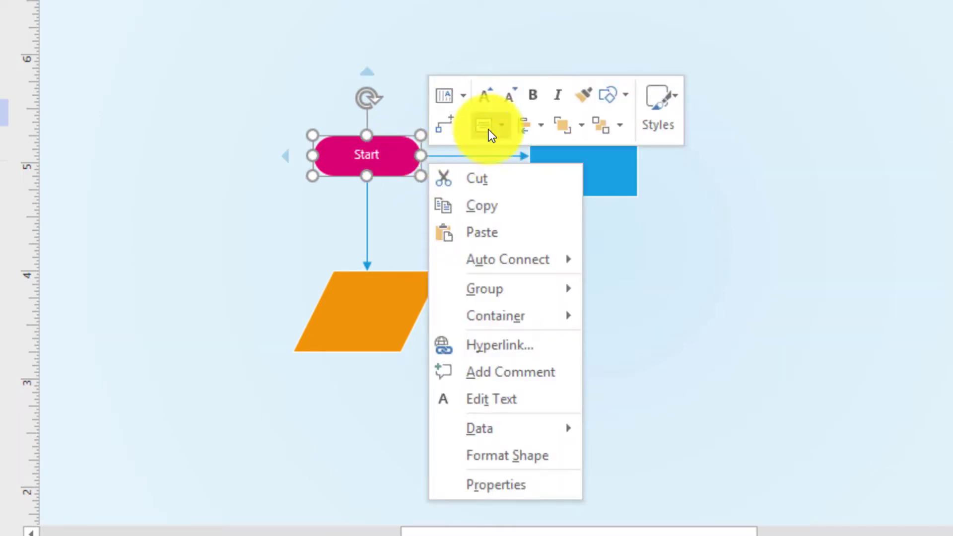
click(491, 96)
click(512, 94)
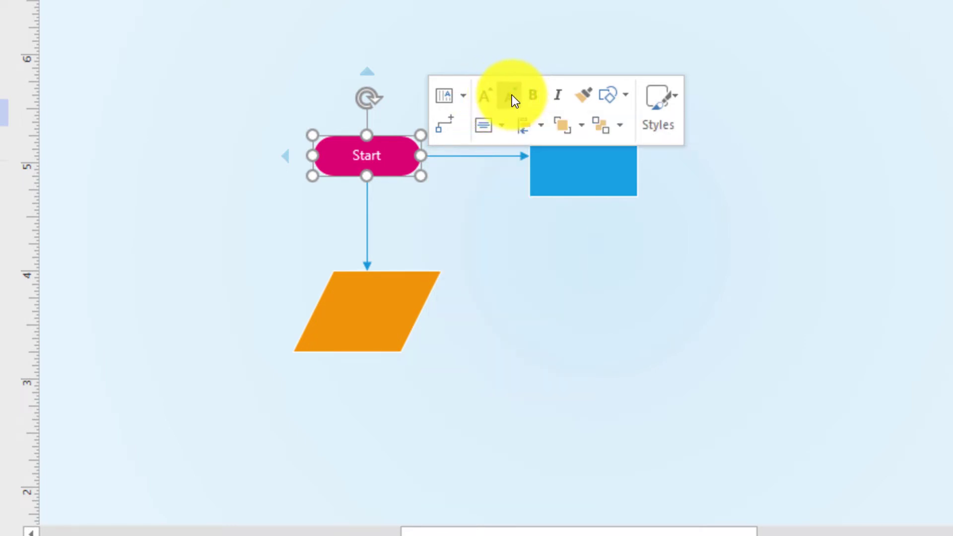
click(530, 94)
click(558, 95)
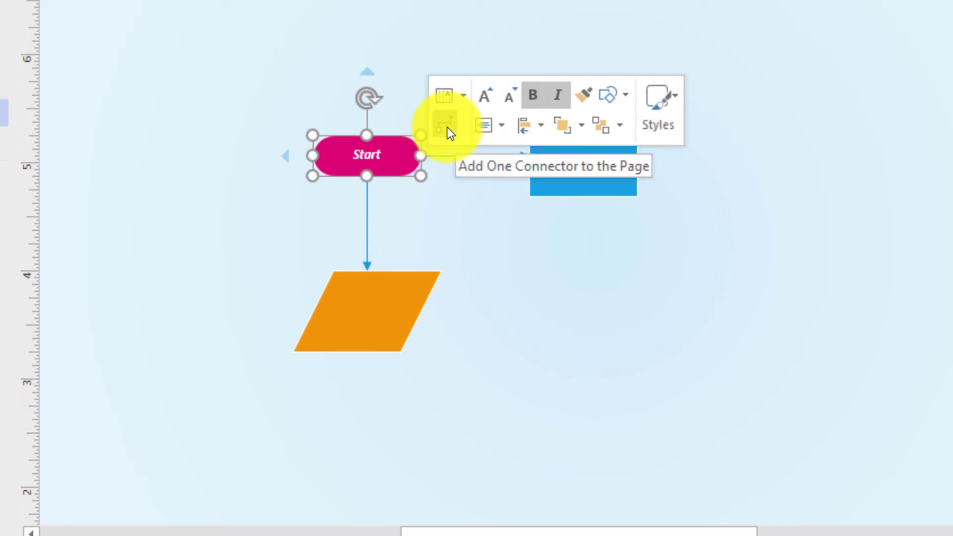
click(678, 98)
click(678, 97)
click(676, 99)
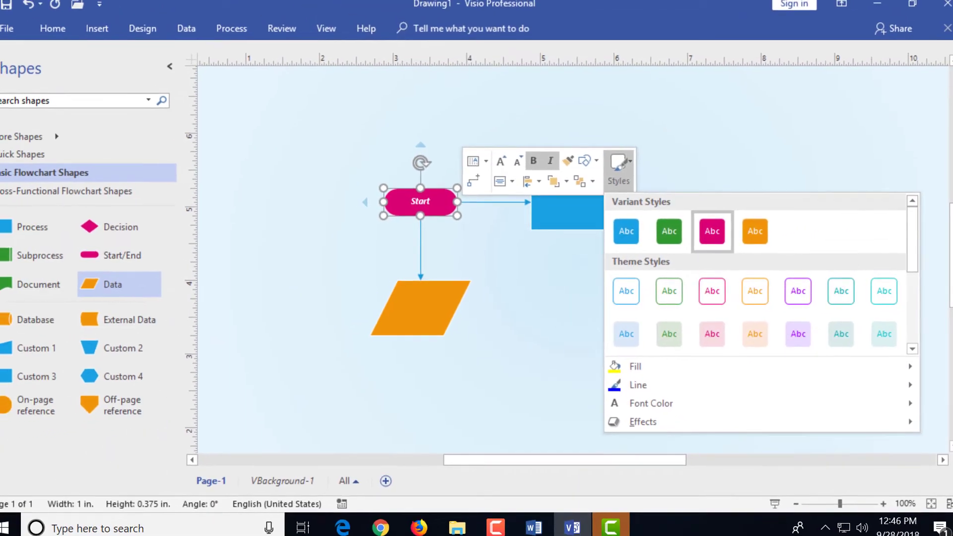
key(Escape)
key(Escape)
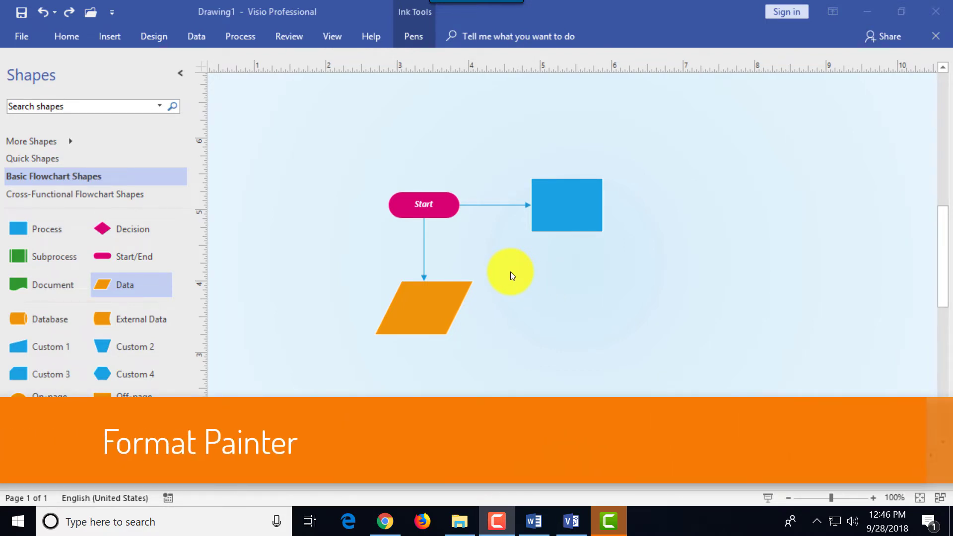
- Format-paint the Start shape's pink style onto the blue Process box, then edit its 'Text' label
click(441, 207)
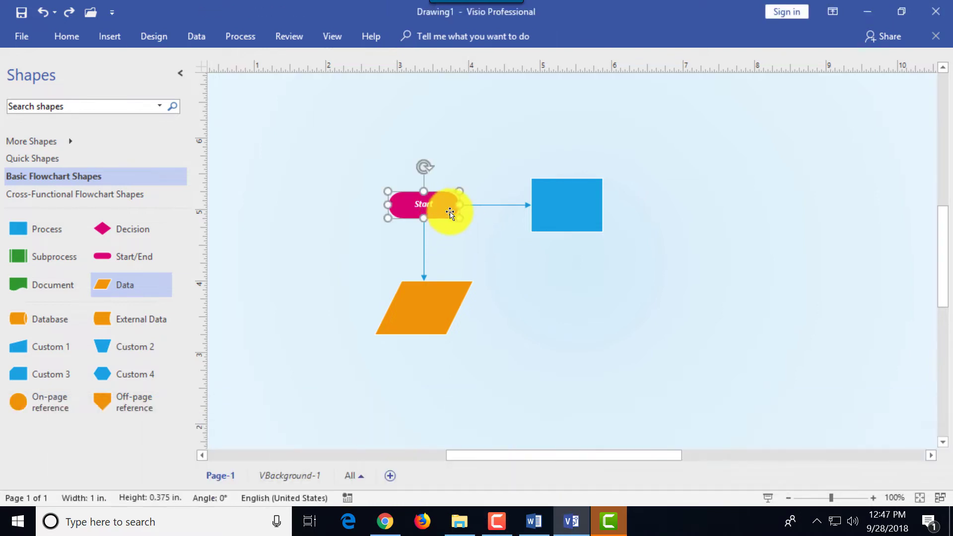
click(67, 36)
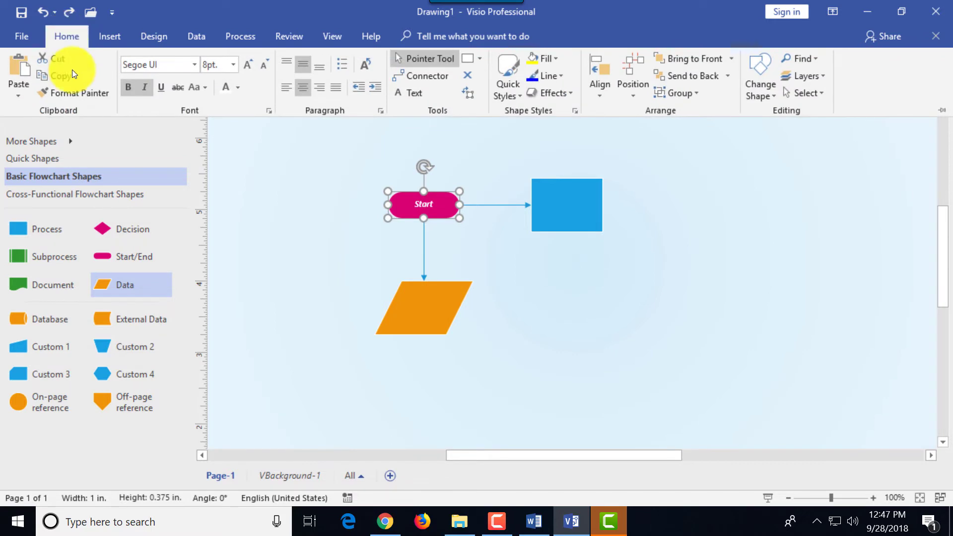
click(74, 93)
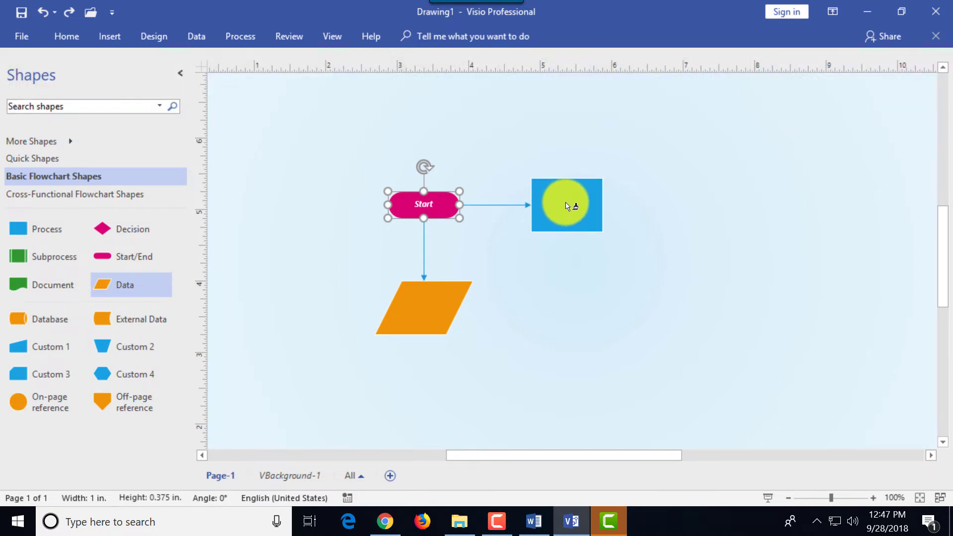
click(568, 206)
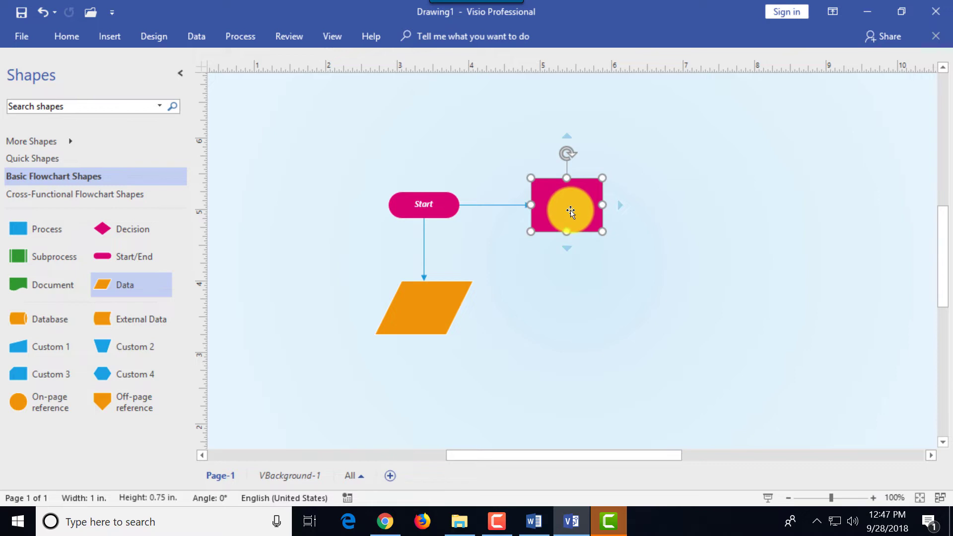
double_click(571, 212)
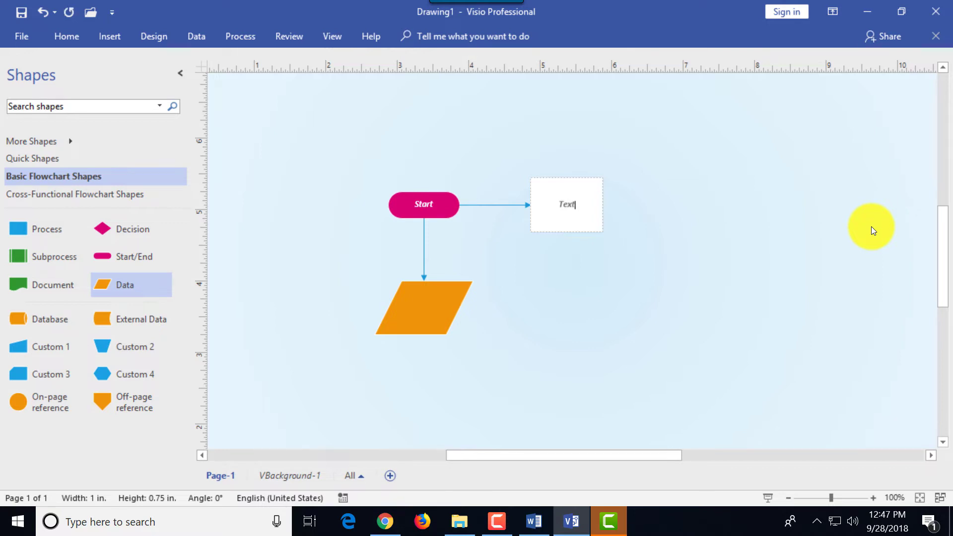
click(563, 264)
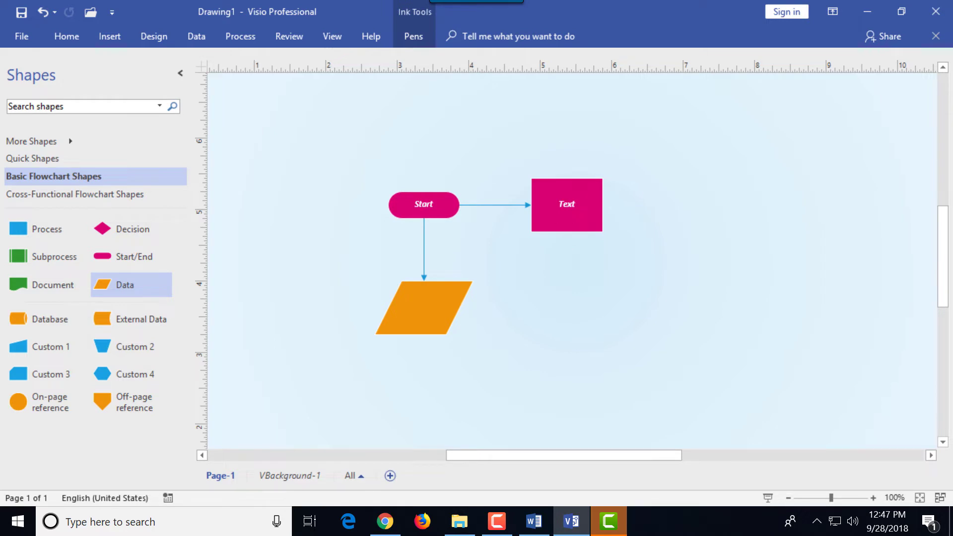
key(F10)
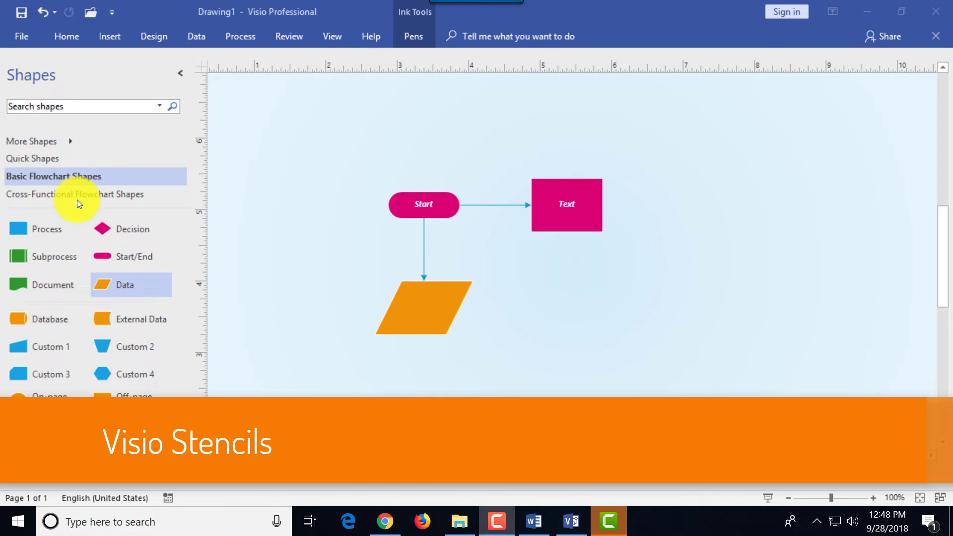
click(38, 158)
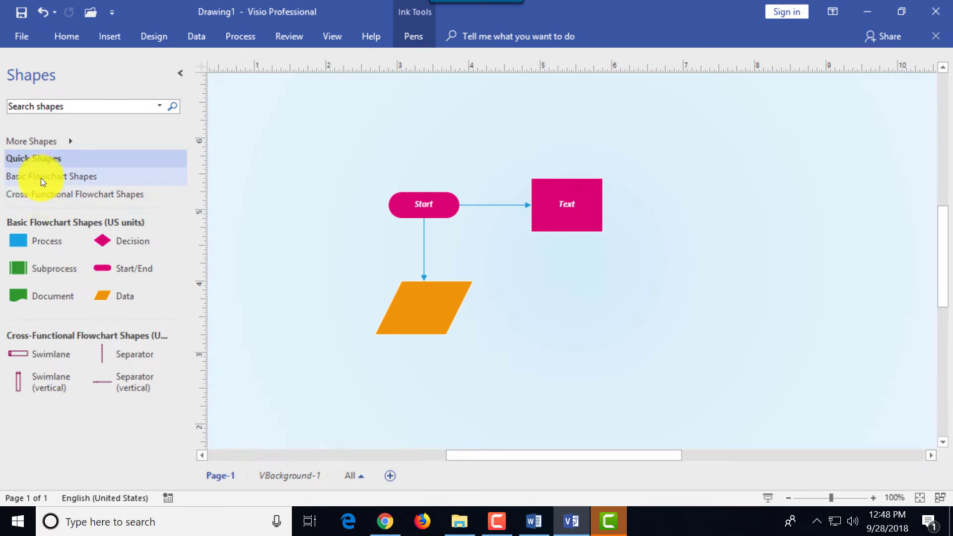
click(41, 178)
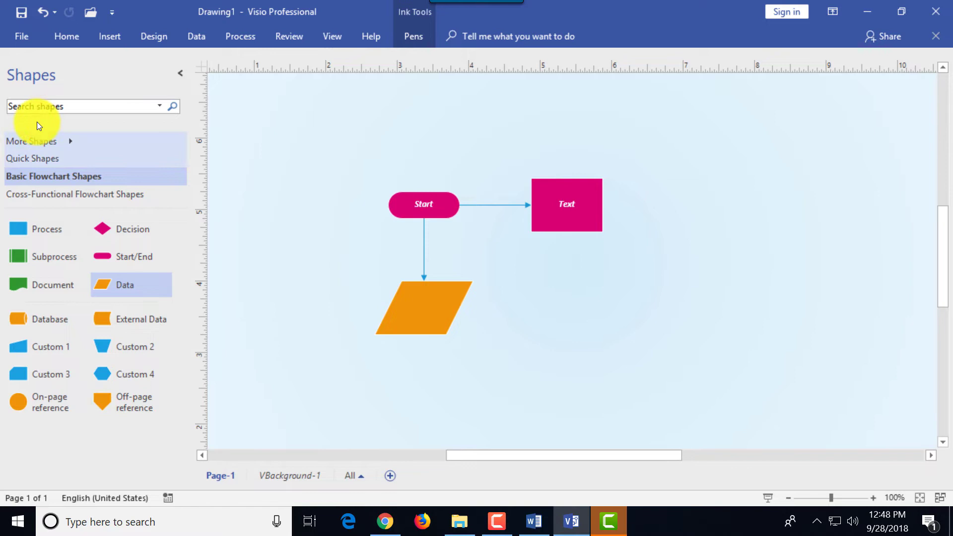
- Search the shapes for 'document' and scroll through the results
click(23, 106)
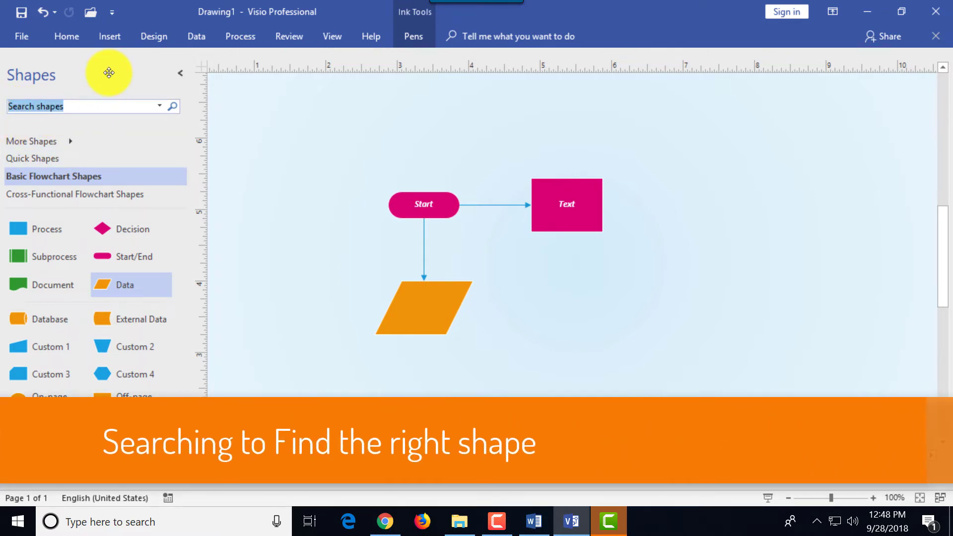
text(dicument)
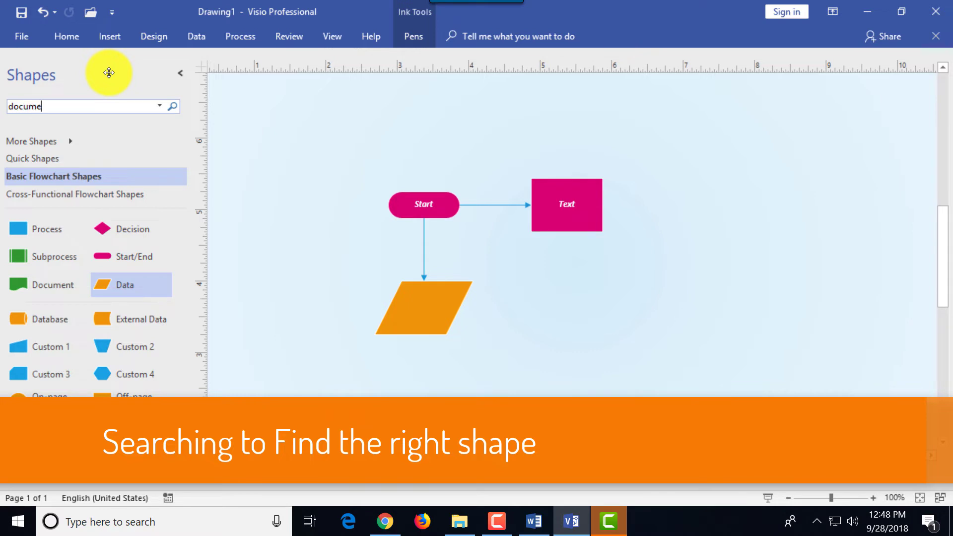
key(Return)
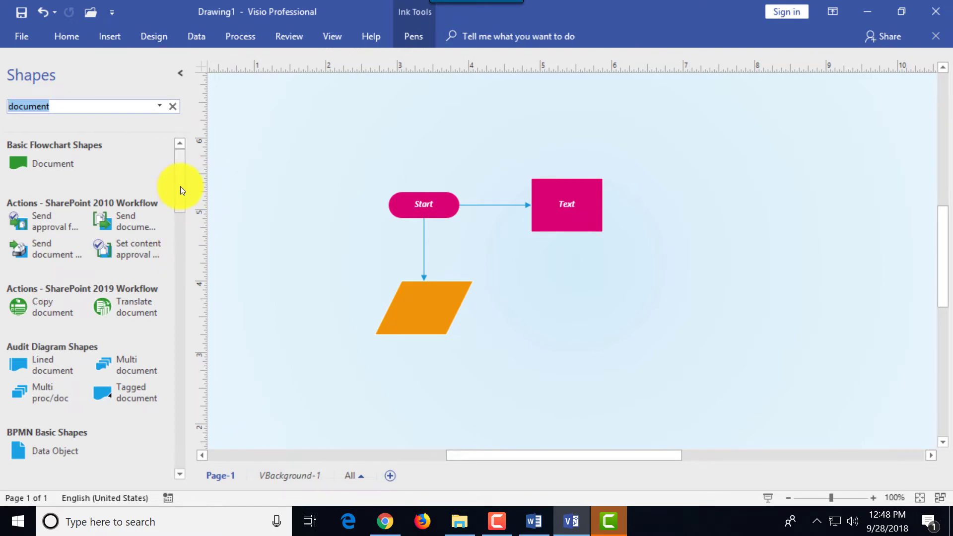
drag(180, 187, 184, 304)
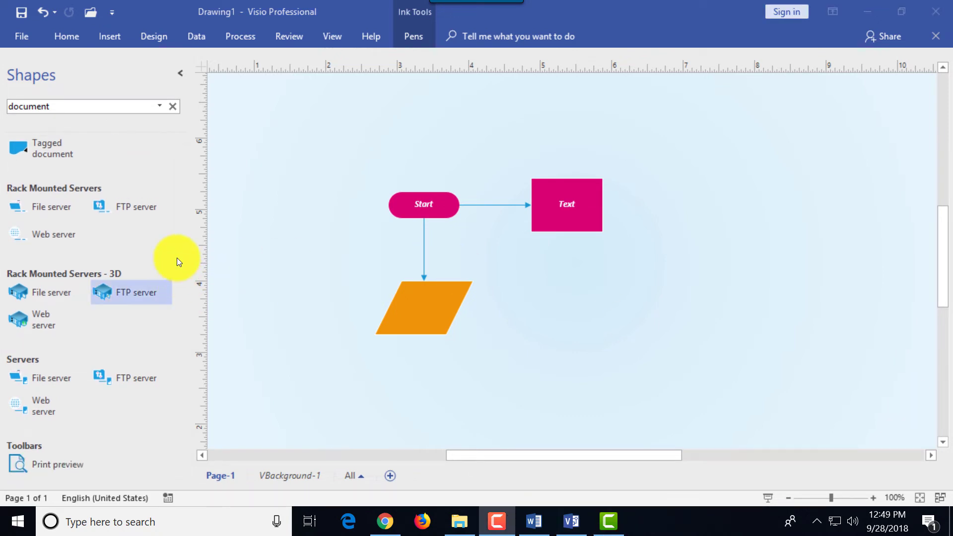
- Place a File server right of the parallelogram and a Document shape below it
click(172, 271)
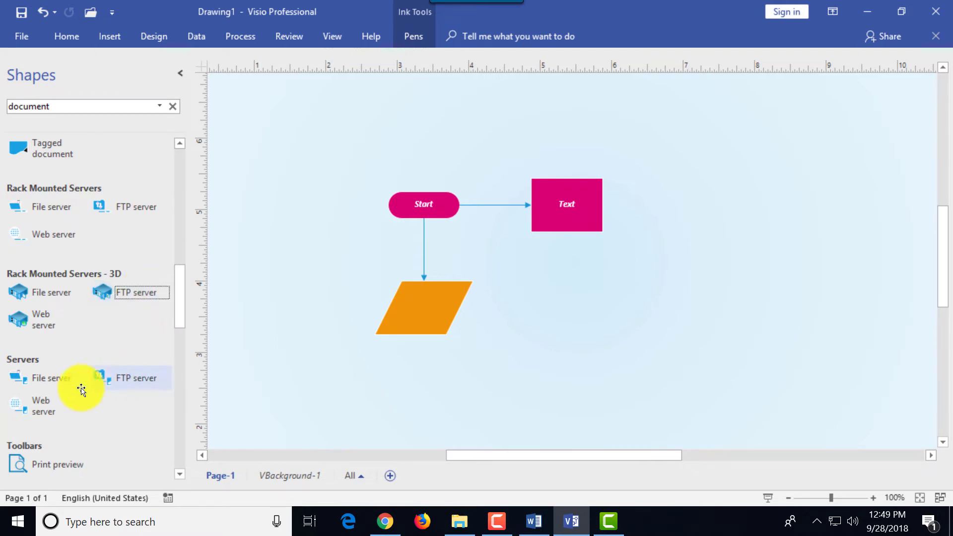
drag(42, 383, 566, 318)
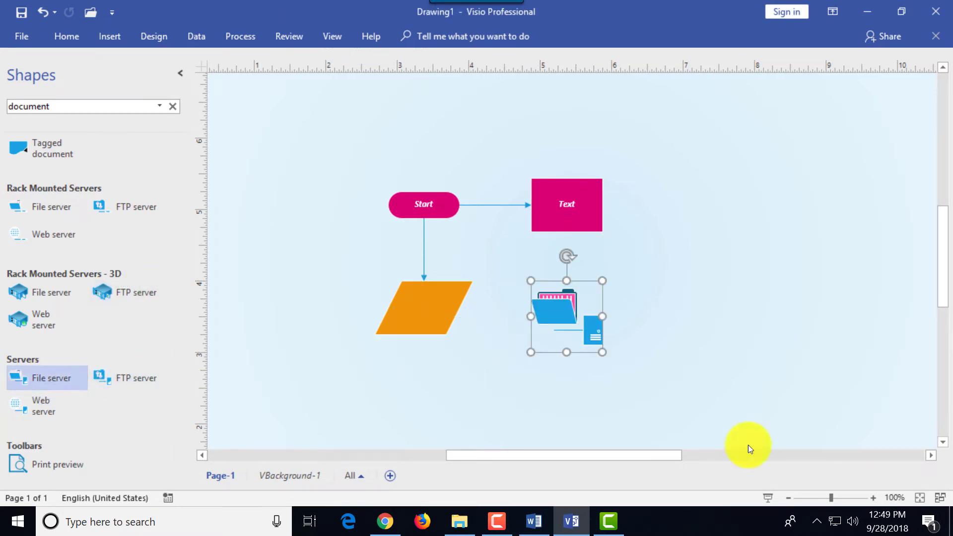
drag(179, 295, 178, 356)
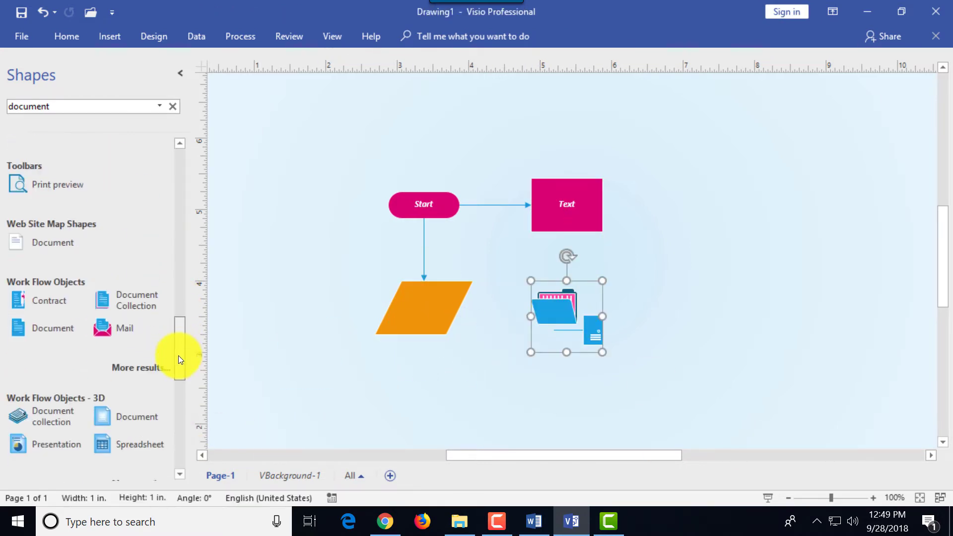
drag(35, 283, 469, 397)
key(F10)
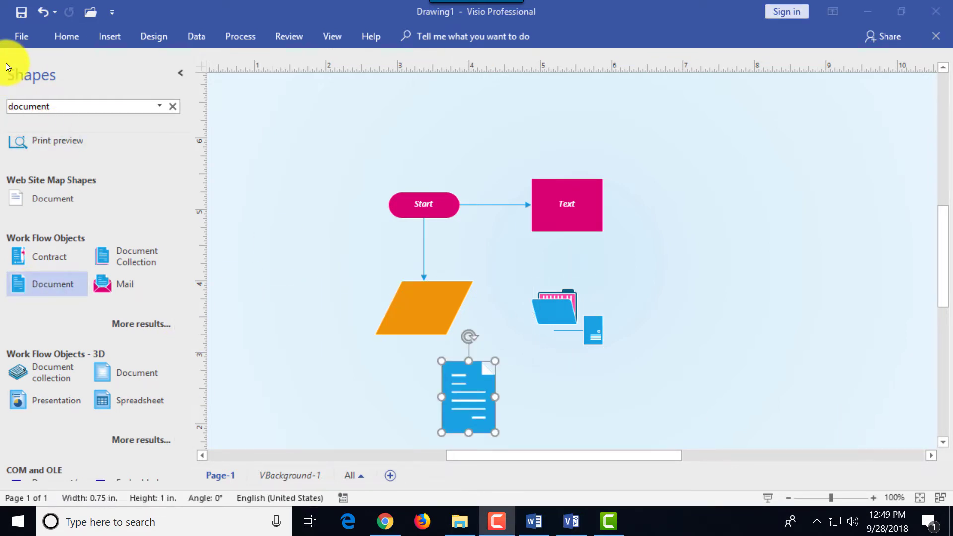
- Show the new-diagram templates in File > New, sorted by CATEGORIES
click(22, 37)
click(35, 103)
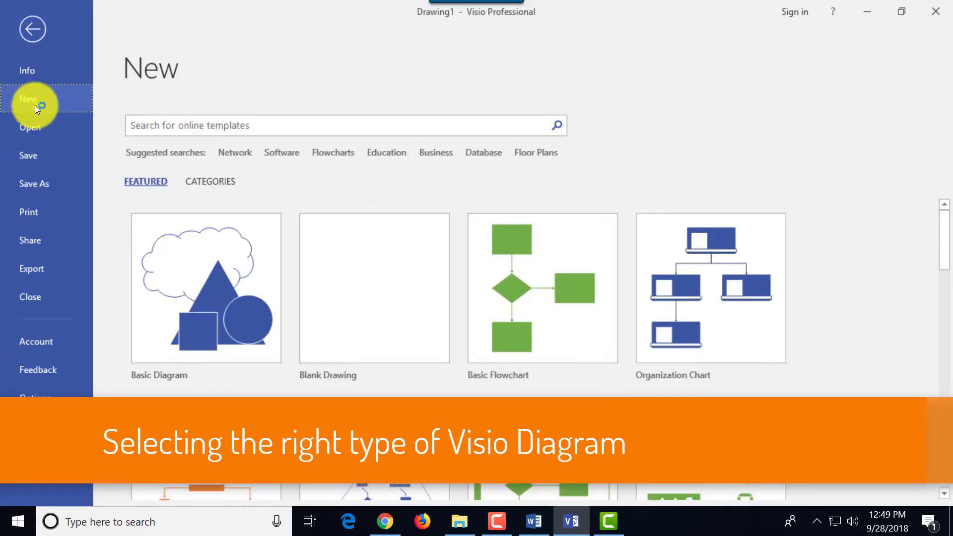
click(948, 234)
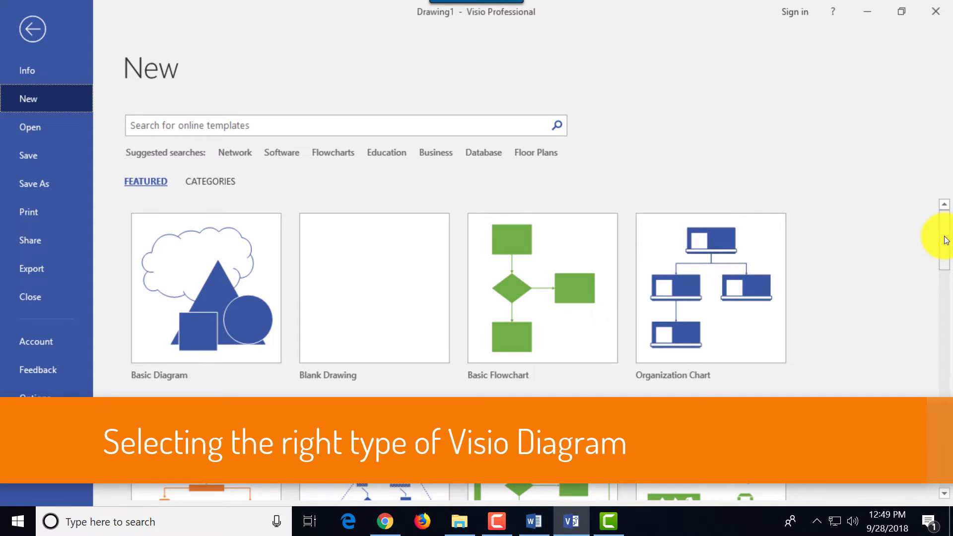
click(214, 183)
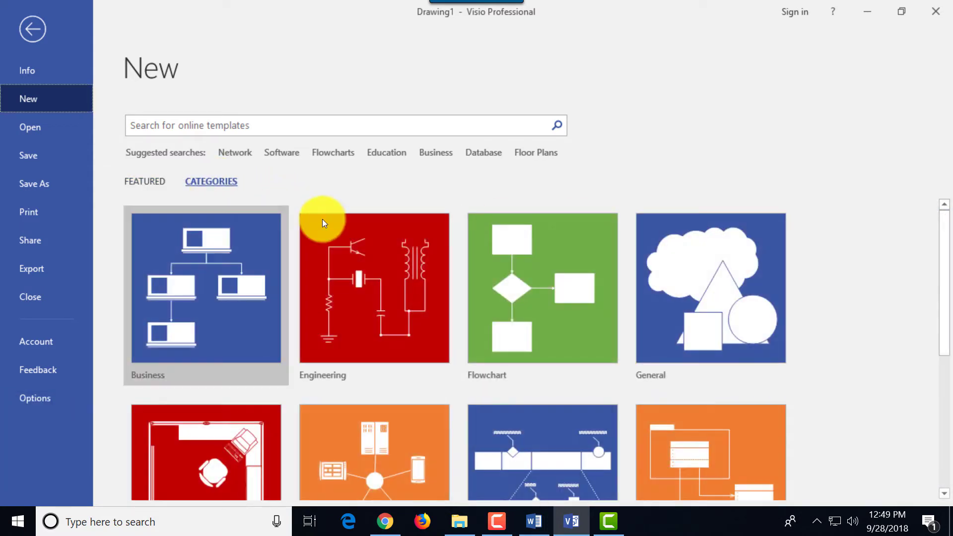
- Browse the Business, Engineering and Flowchart categories, returning to all categories each time
click(196, 288)
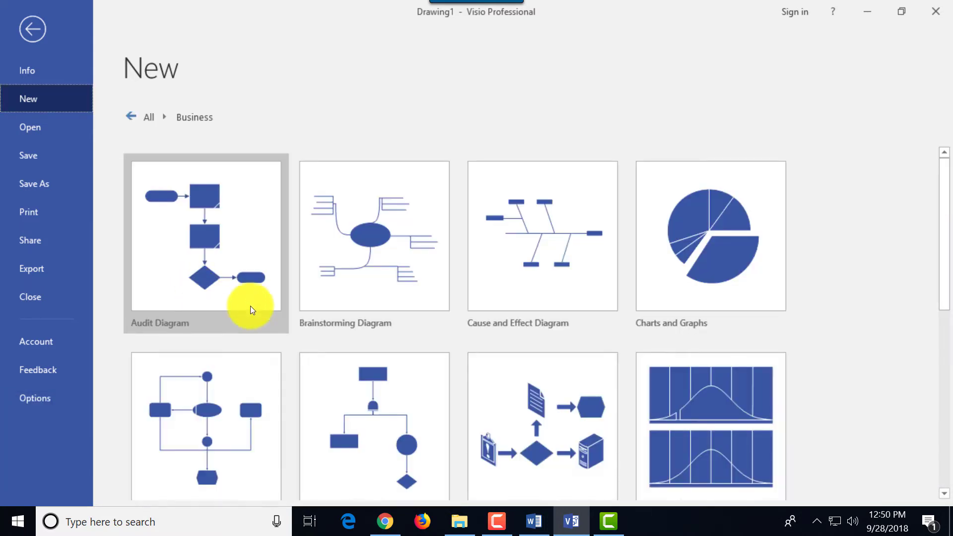
drag(944, 247, 942, 185)
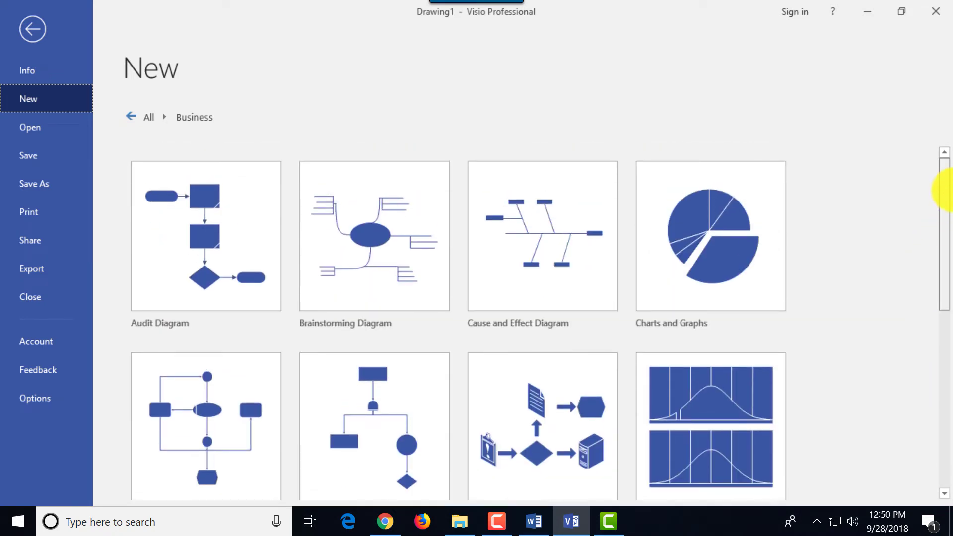
click(131, 116)
click(381, 304)
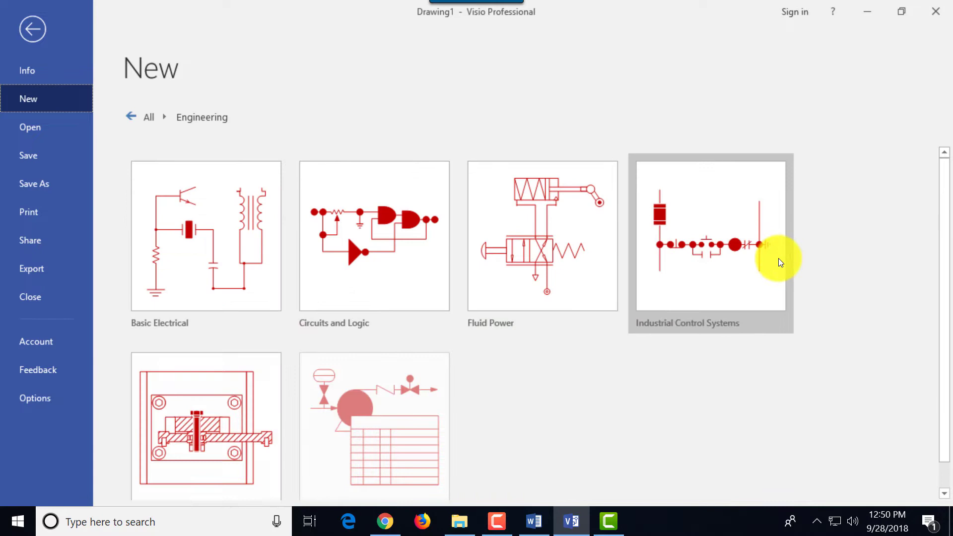
click(139, 120)
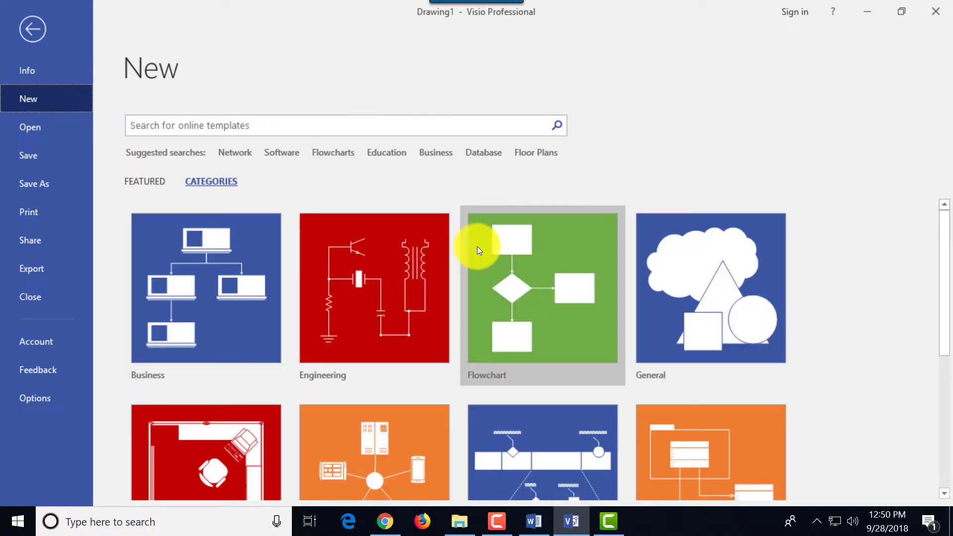
click(540, 296)
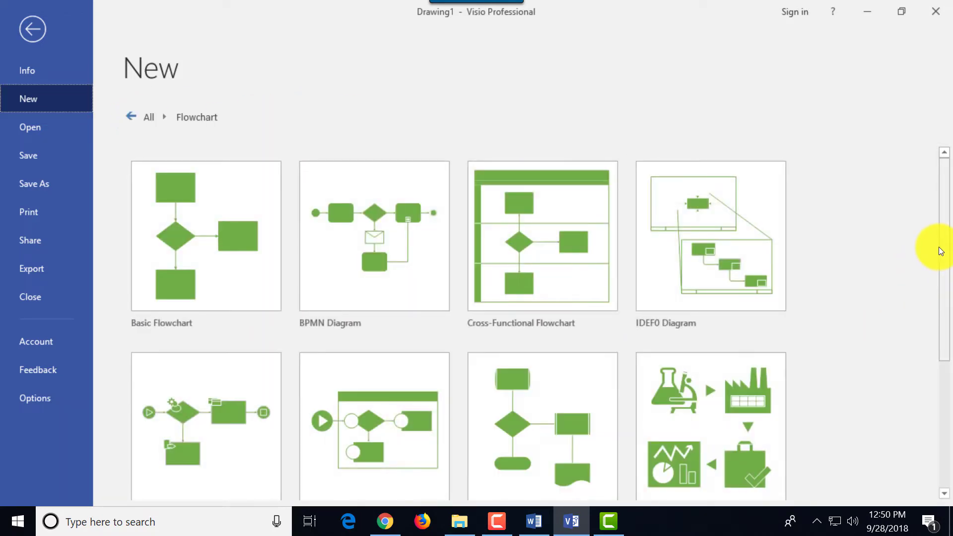
drag(939, 251, 945, 149)
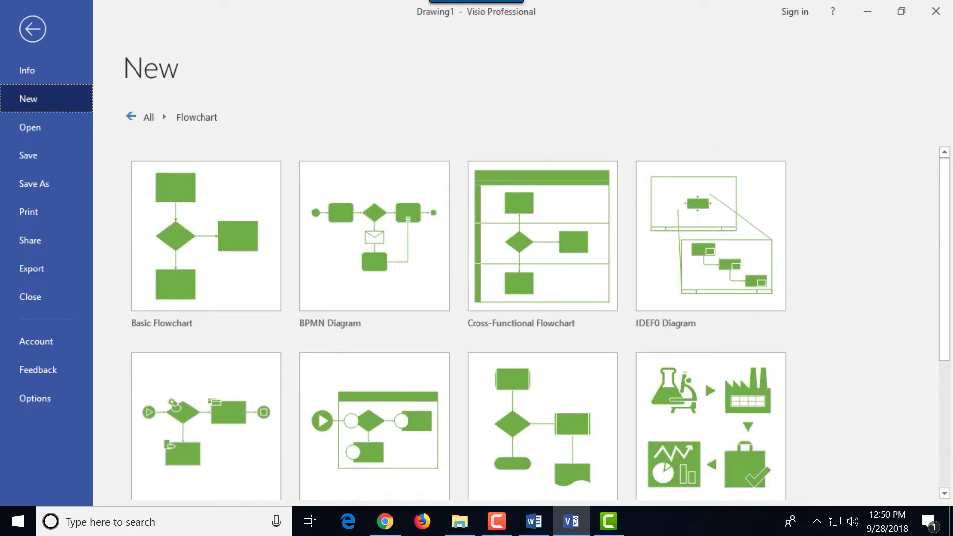
click(131, 116)
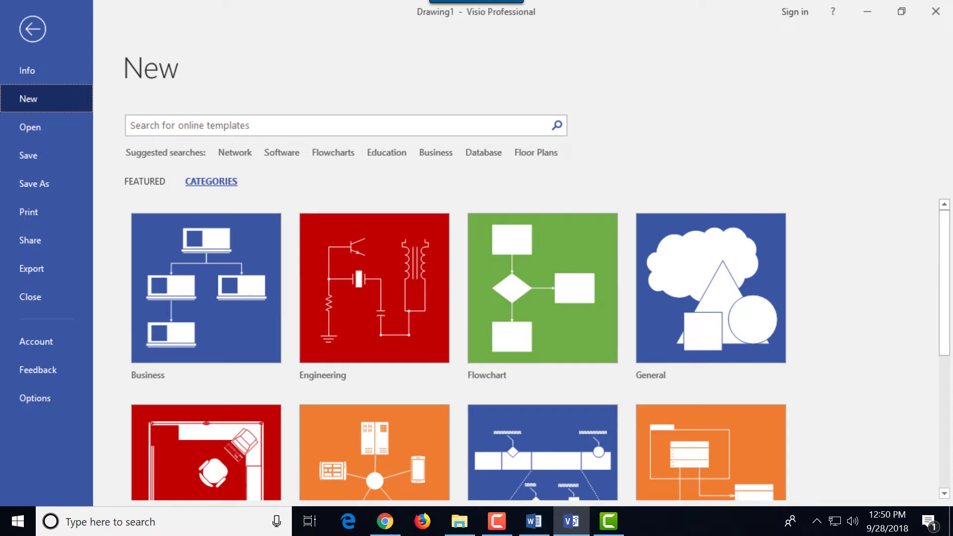
- Search online templates for 'floor plan', then preview Basic Flowchart among the featured templates
click(135, 125)
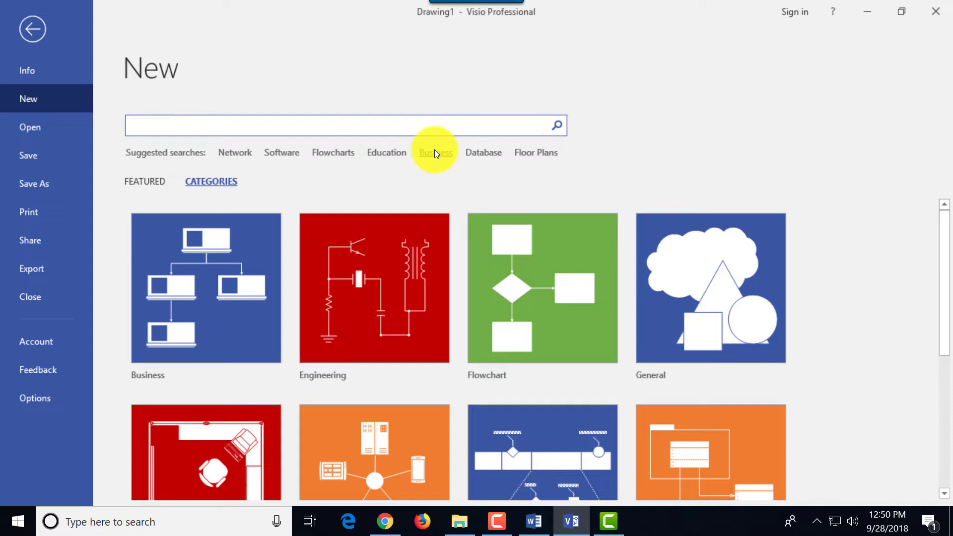
text(floor plan)
key(Return)
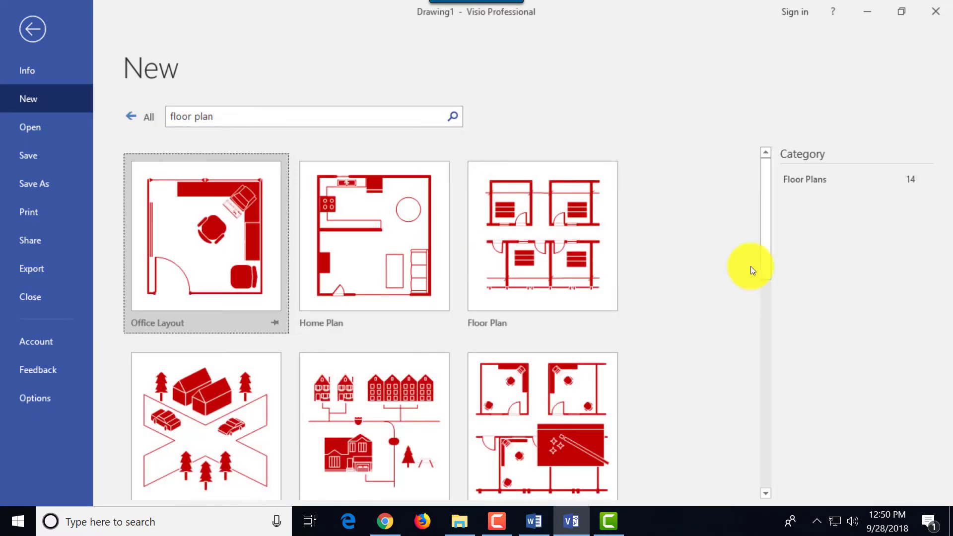
drag(768, 265, 753, 465)
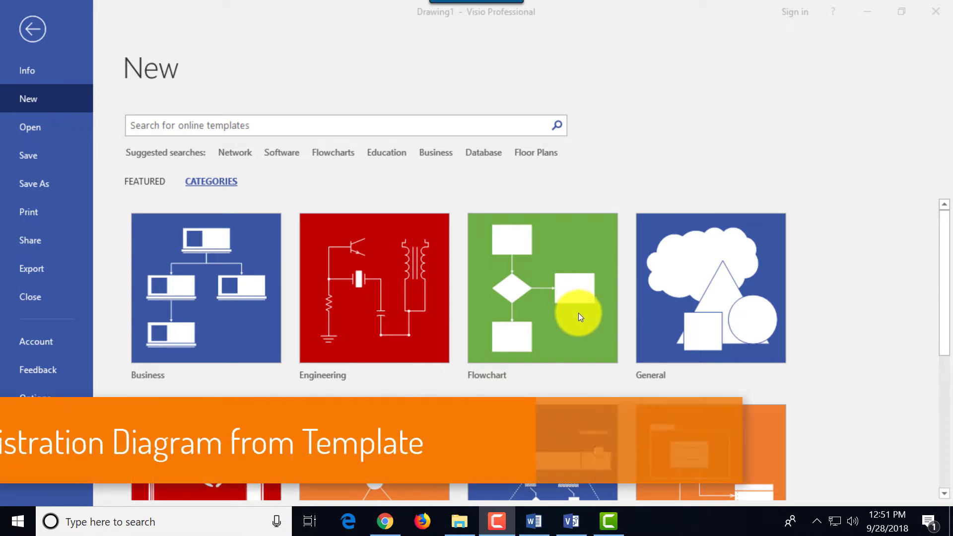
click(144, 182)
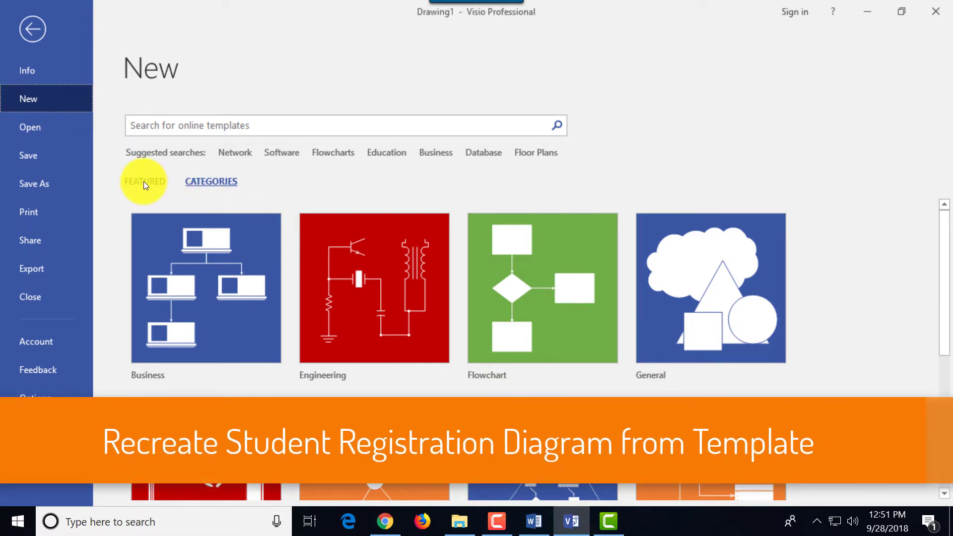
click(549, 317)
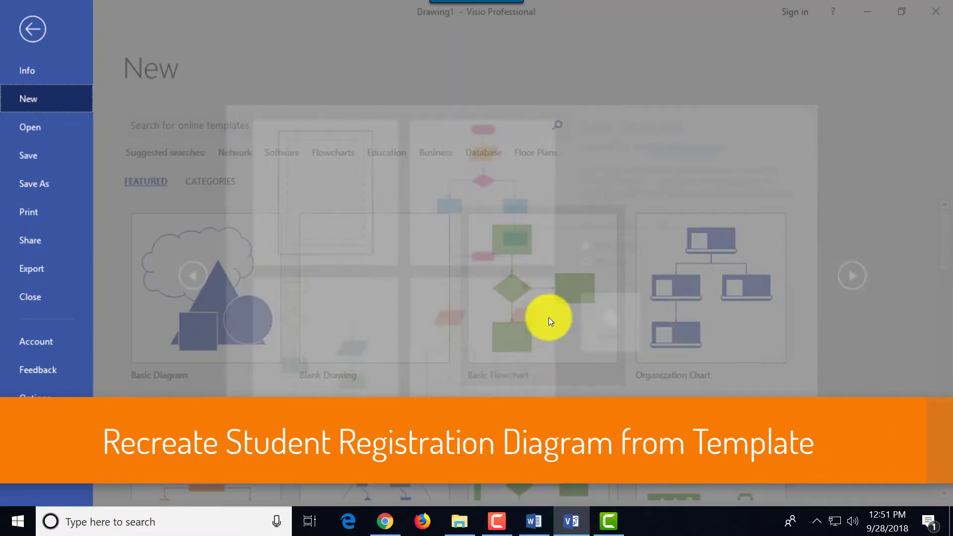
- Move to the Vertical Flowchart preview and create Drawing4 from that template
click(493, 226)
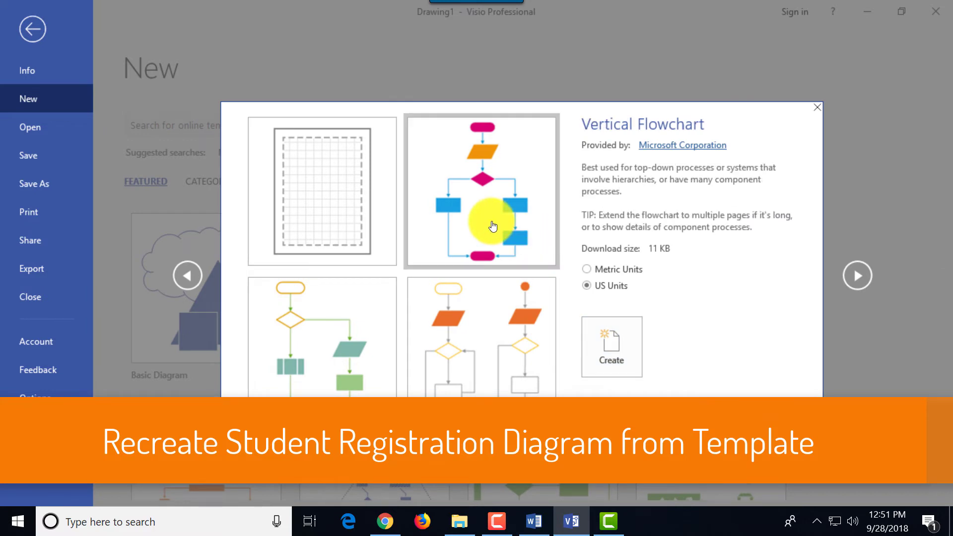
click(610, 347)
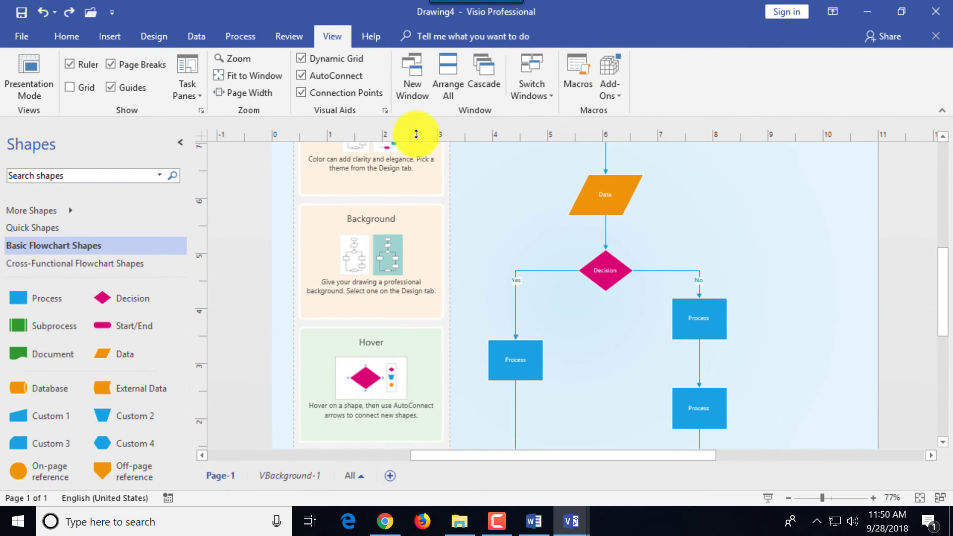
- Collapse the ribbon to tab names after briefly pinning it, and zoom the flowchart to 100%
click(940, 112)
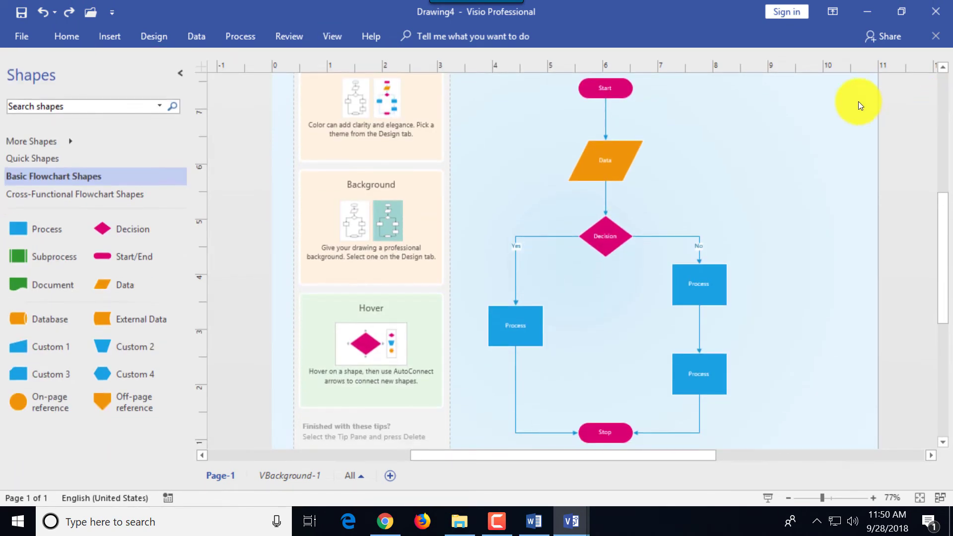
click(239, 37)
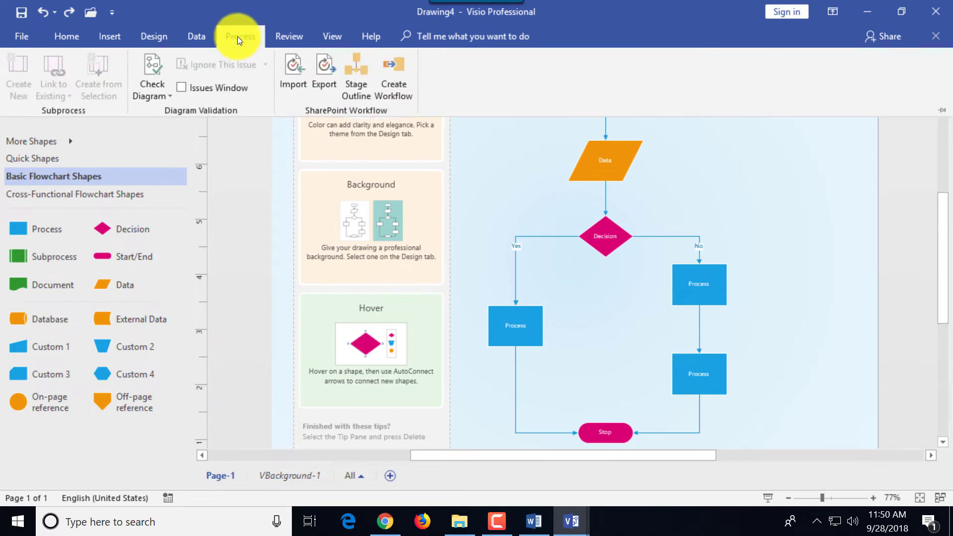
click(945, 114)
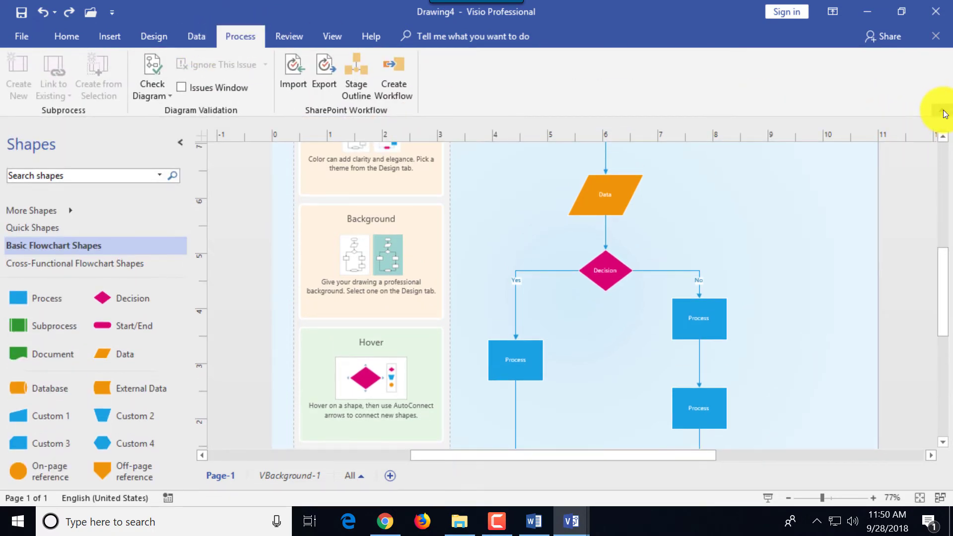
click(946, 114)
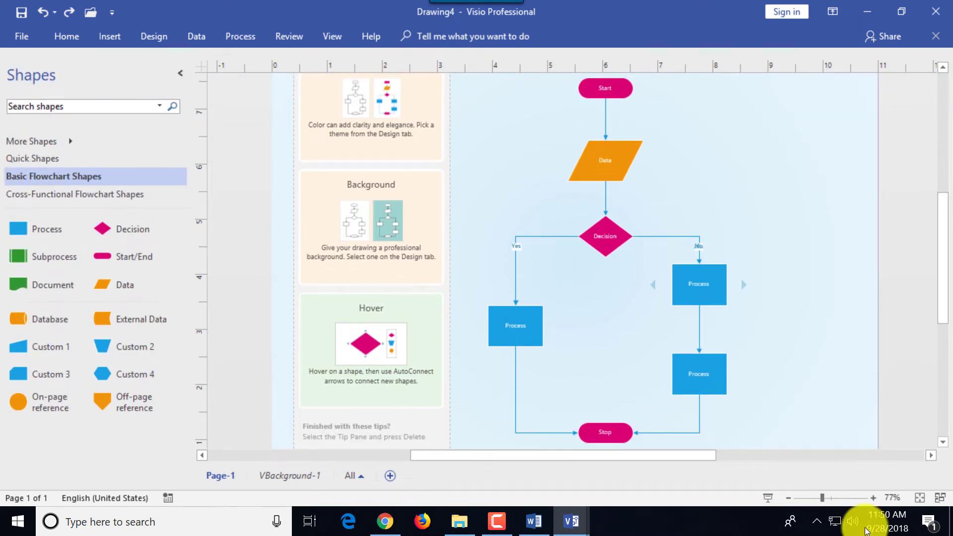
click(878, 499)
click(878, 499)
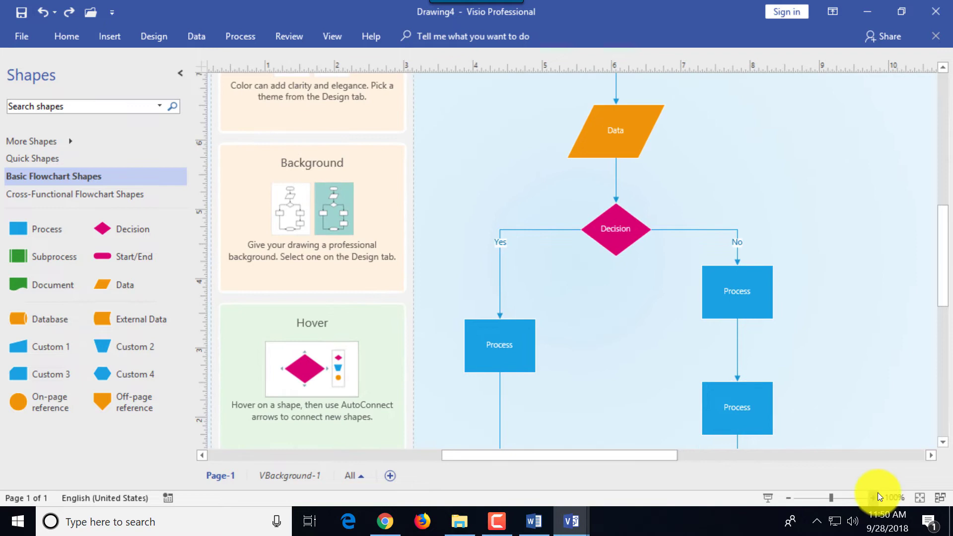
mouse_move(943, 240)
mouse_down()
mouse_move(946, 203)
mouse_move(946, 223)
mouse_up()
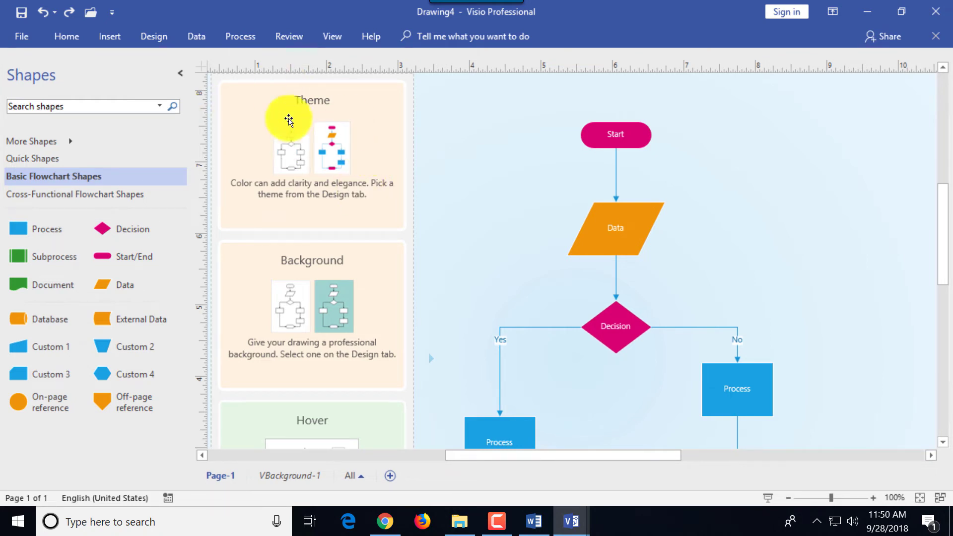
- Delete the tips panel container and clear the Start terminator's label
click(339, 179)
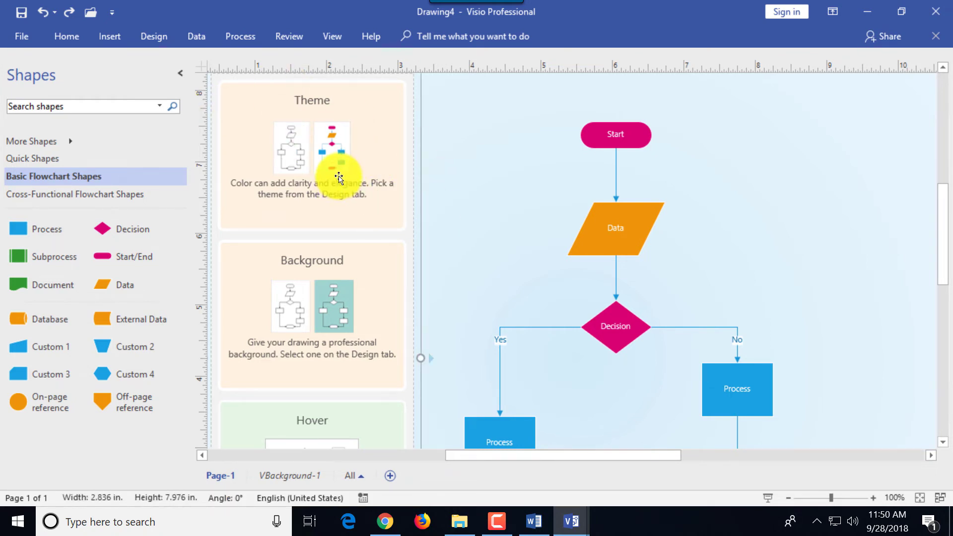
key(Delete)
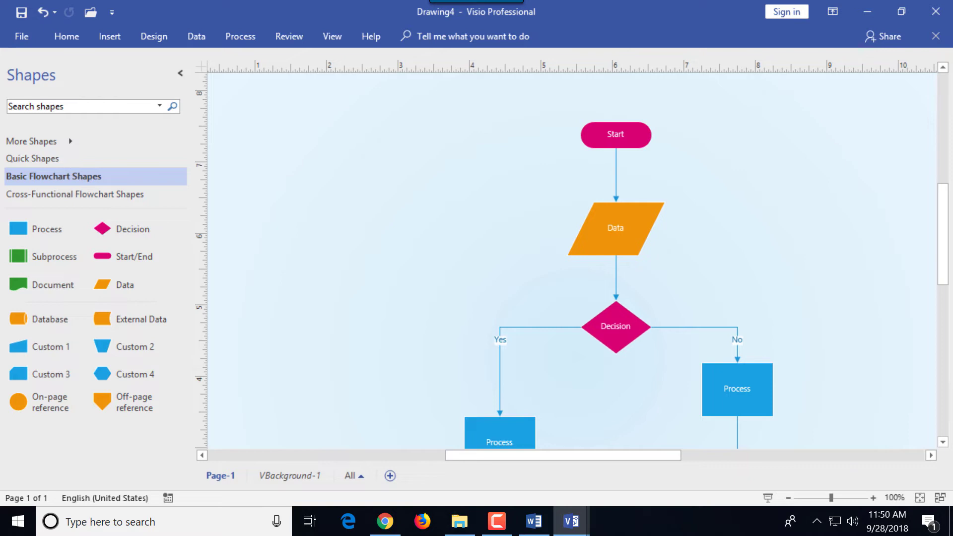
double_click(614, 135)
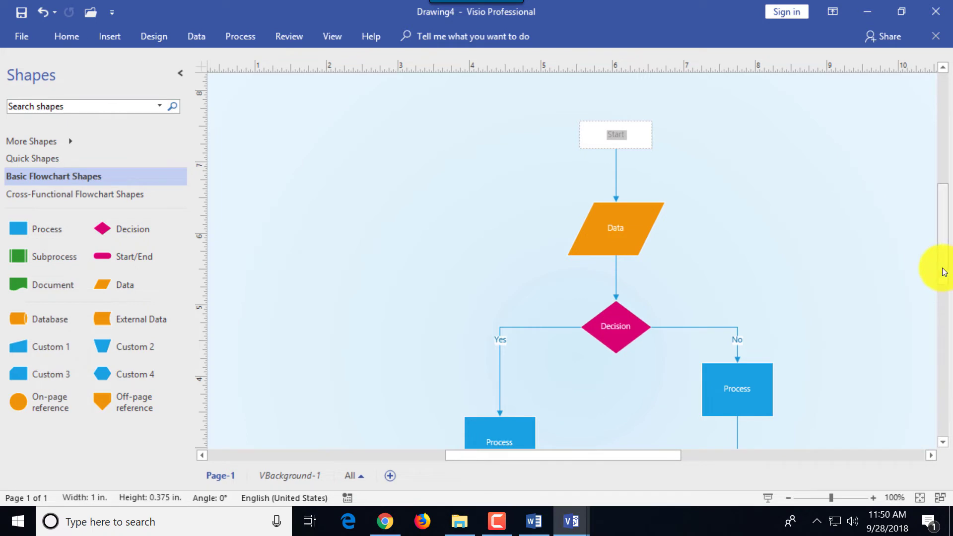
scroll(937, 308, down, 4)
scroll(936, 305, up, 1)
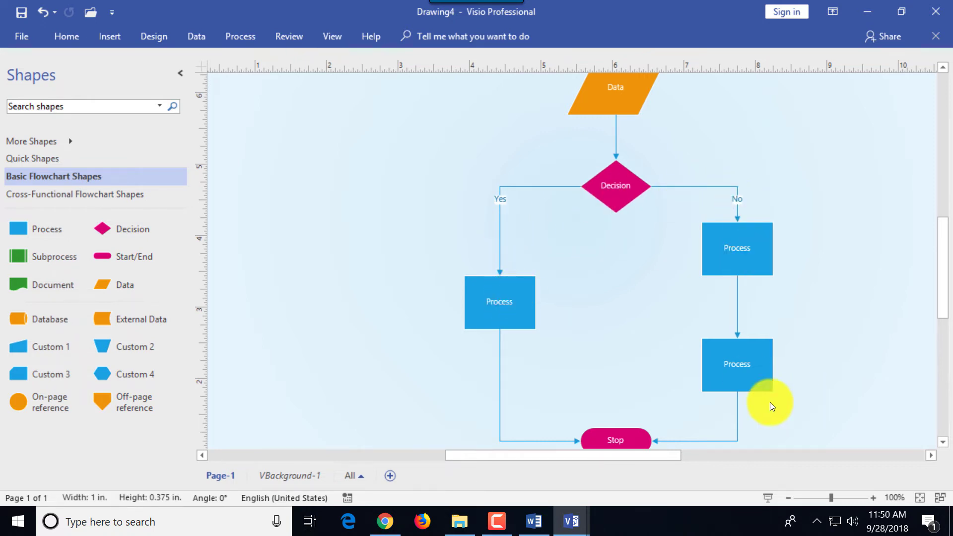
drag(942, 298, 942, 333)
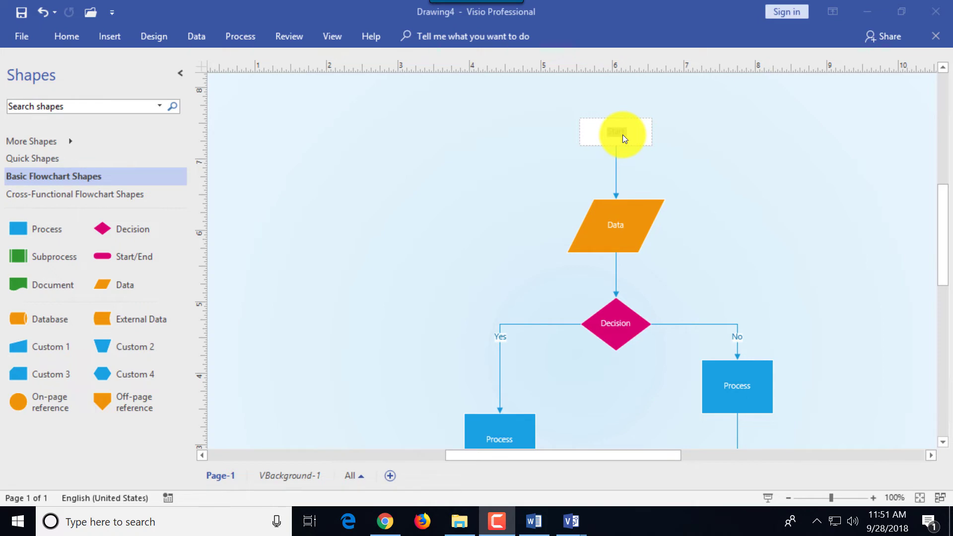
- Label the shapes 'Student applies for undergraduate program', 'Has High School Diploma' and 'Register Student'
click(620, 226)
text(Student applies)
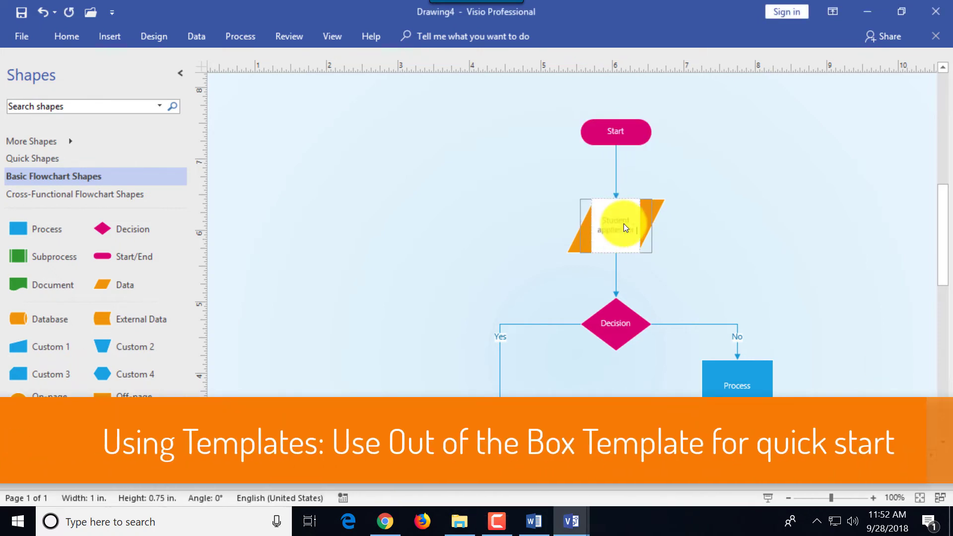
text( for undergraduate program)
double_click(616, 322)
text(Has High)
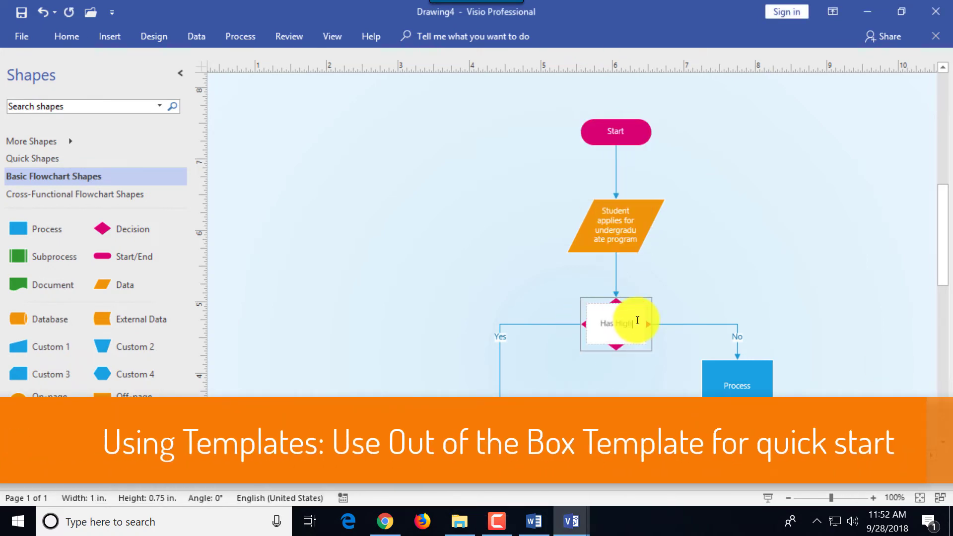
text( School Diploma)
scroll(533, 347, down, 2)
double_click(535, 347)
text(Register )
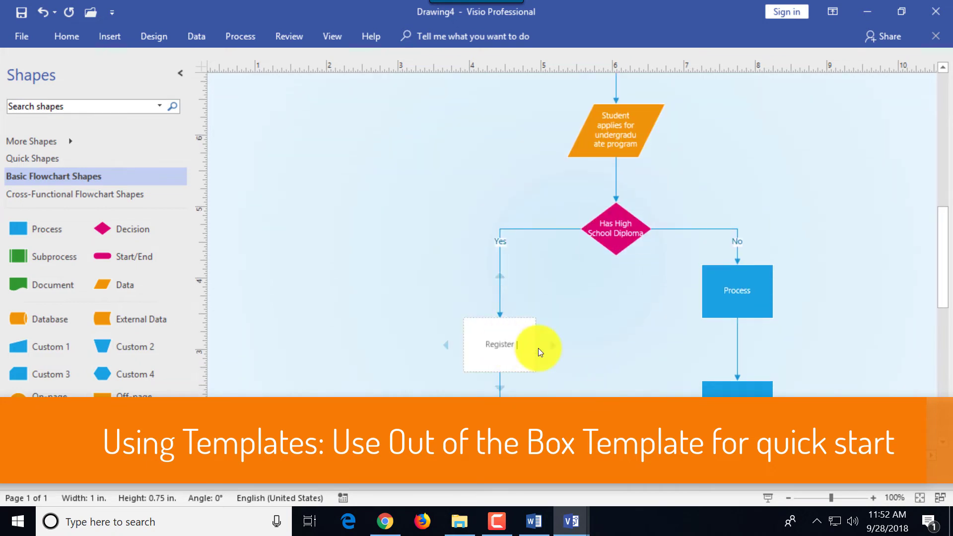
text(Student)
- Label the No-branch box 'Offer classes that are missing to get High School Diploma'
double_click(763, 282)
text(Ad)
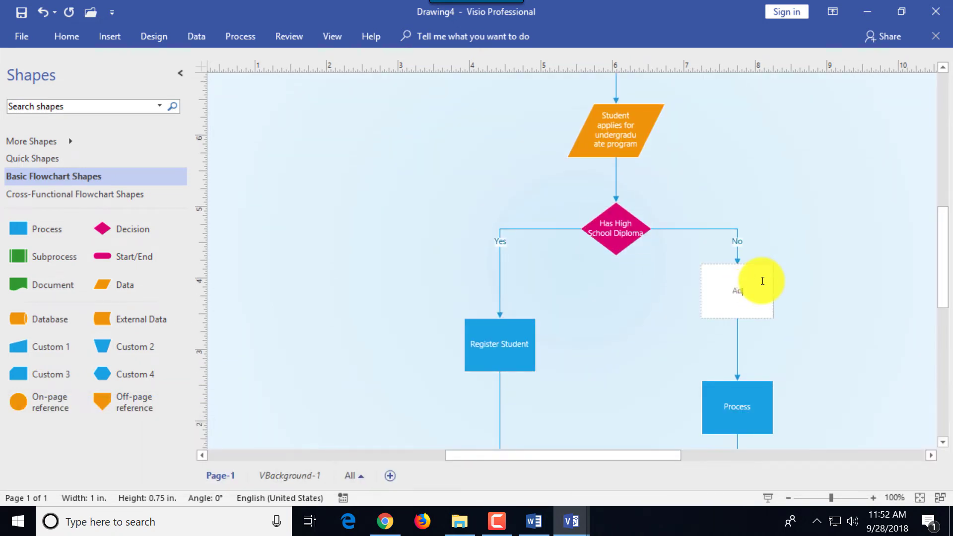
key(BackSpace)
key(BackSpace)
scroll(779, 332, down, 2)
text(Offer clas)
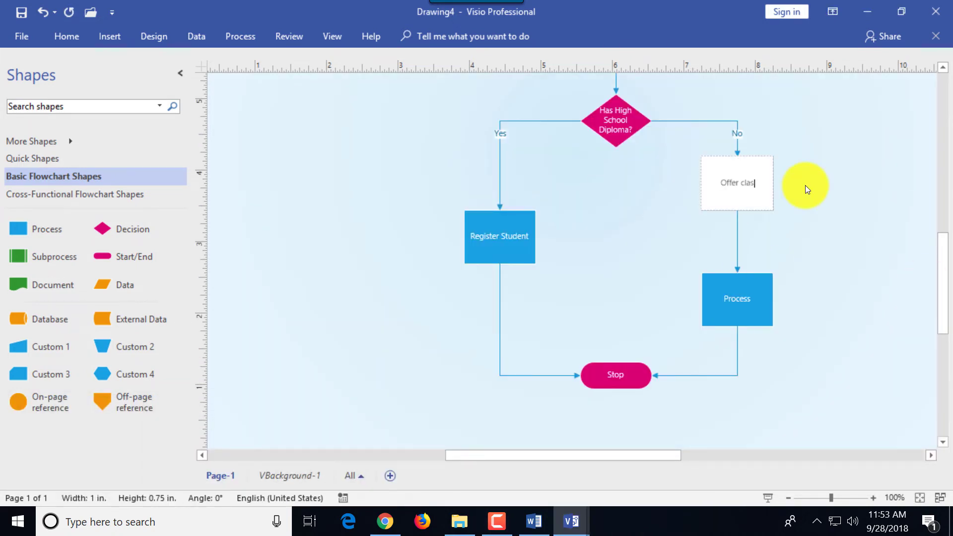
text(ses that are missing to get High School )
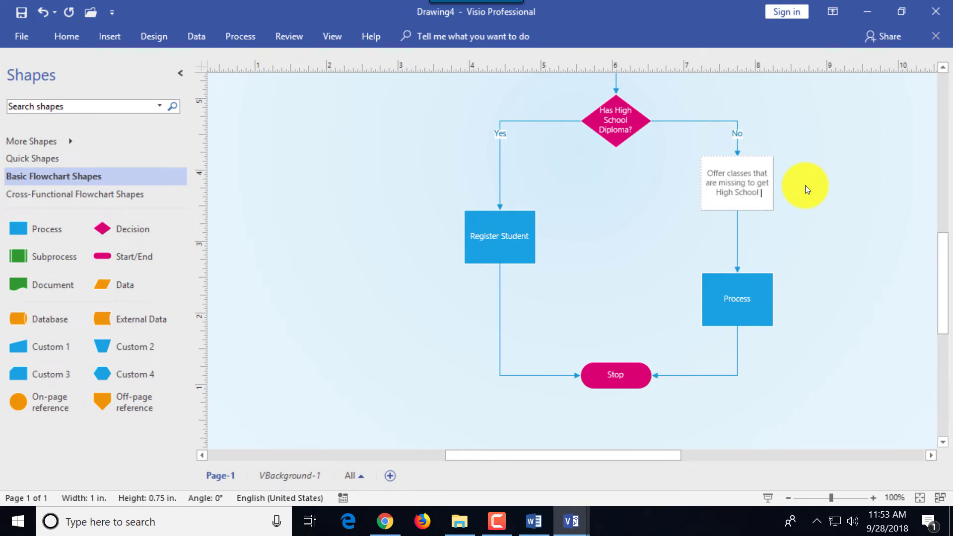
text(Diploma)
- Draw a connector from the Offer classes box and delete the leftover lower Process box
click(806, 185)
scroll(804, 347, up, 2)
drag(787, 305, 623, 183)
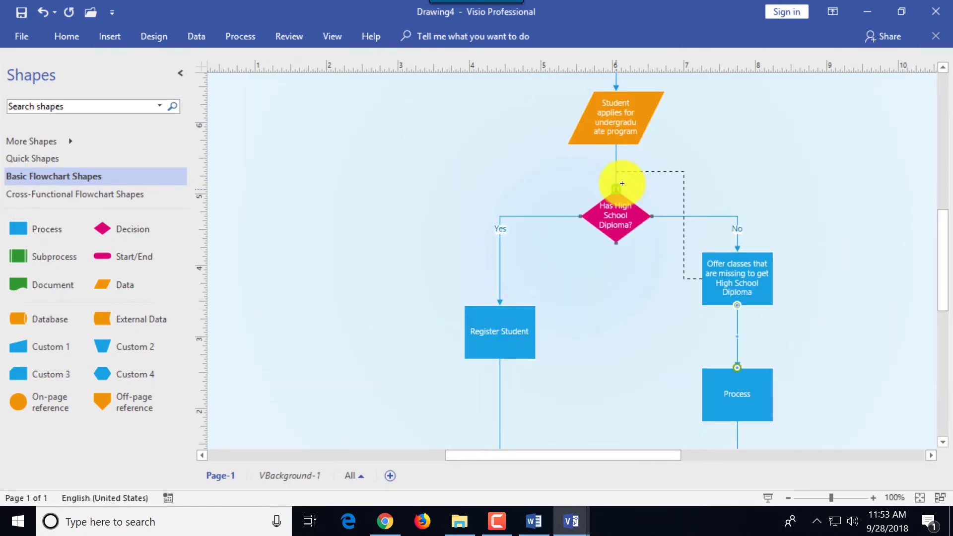
click(728, 400)
key(Delete)
scroll(725, 298, down, 2)
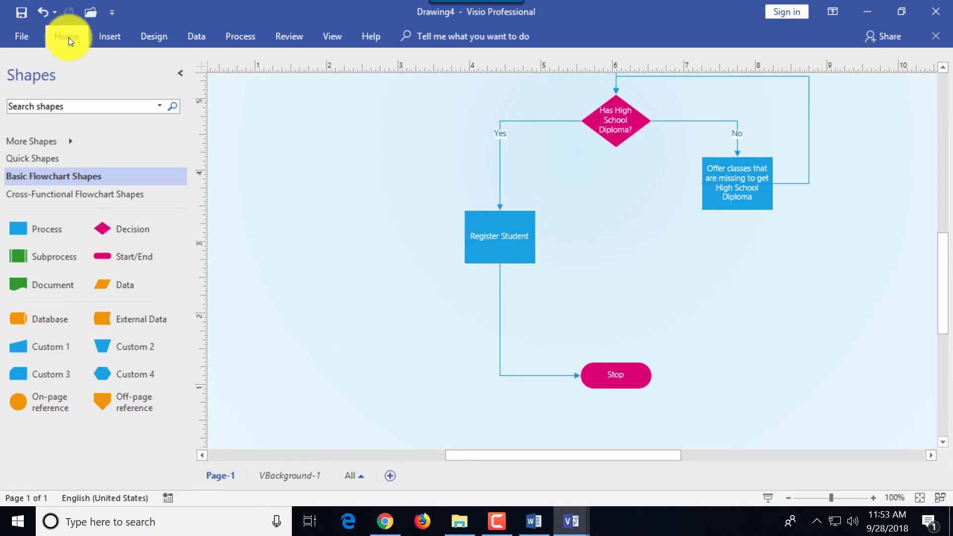
- Connect the Offer classes box down to Stop with the Connector tool
click(70, 41)
click(415, 79)
drag(738, 208, 656, 377)
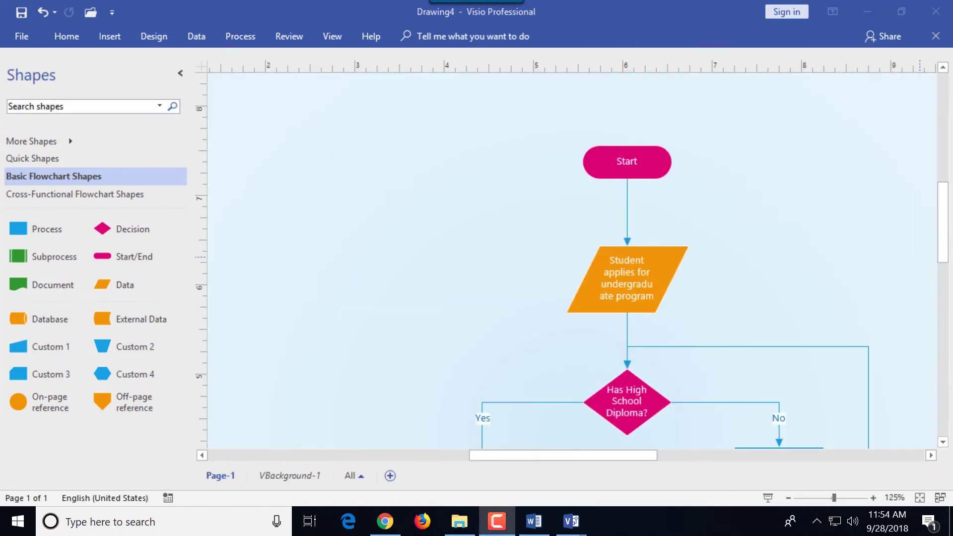
drag(939, 258, 940, 284)
- Widen the Student applies shape so its text fits
click(630, 273)
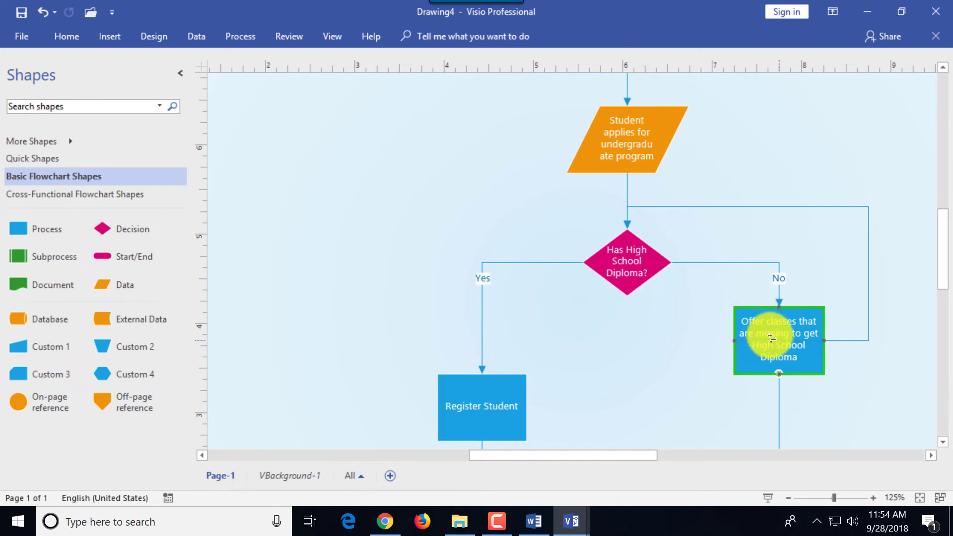
scroll(790, 215, down, 4)
scroll(938, 266, up, 3)
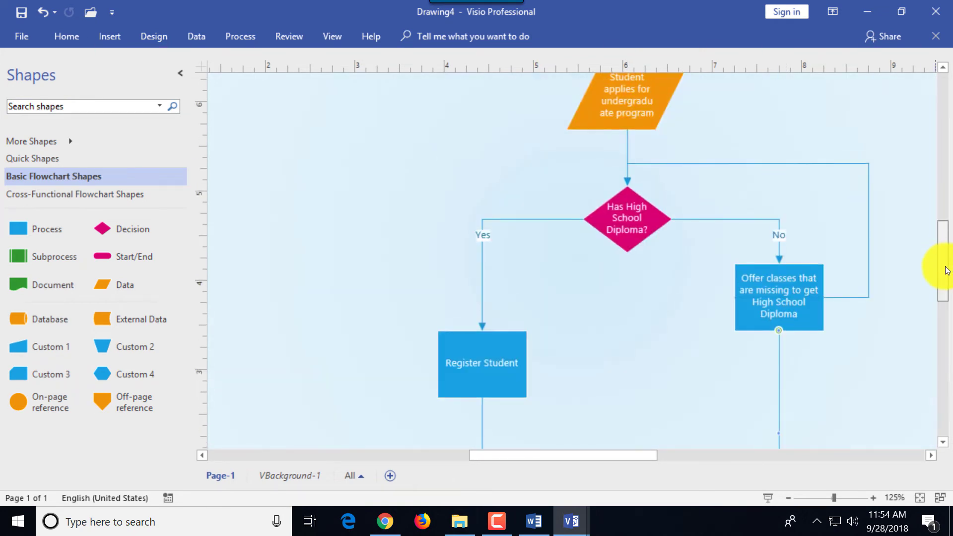
scroll(571, 258, down, 3)
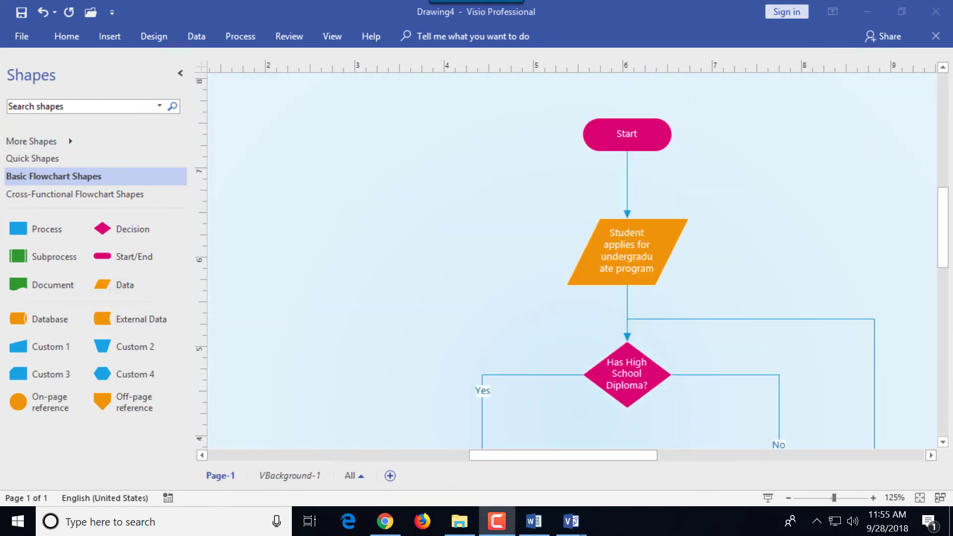
mouse_move(654, 251)
mouse_down()
mouse_move(687, 255)
mouse_move(651, 259)
mouse_up()
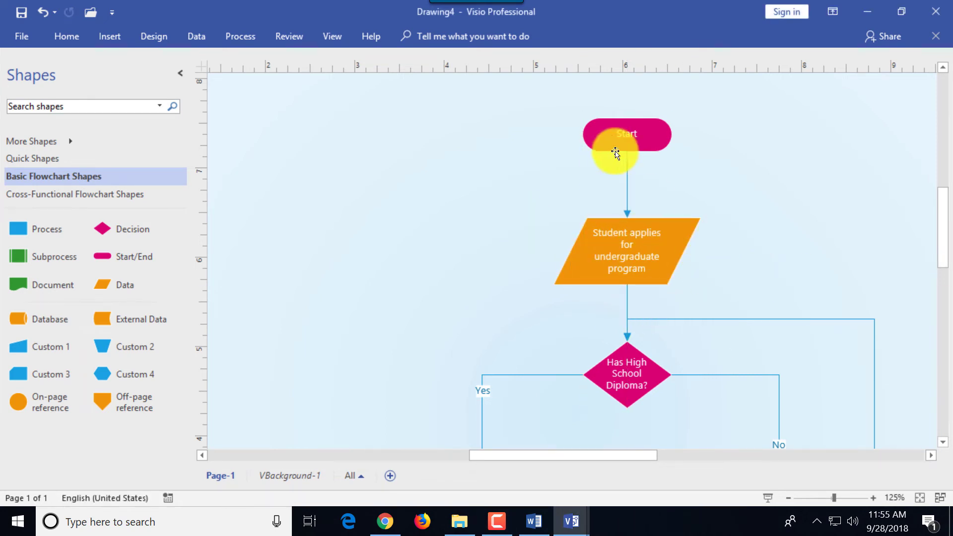
key(F10)
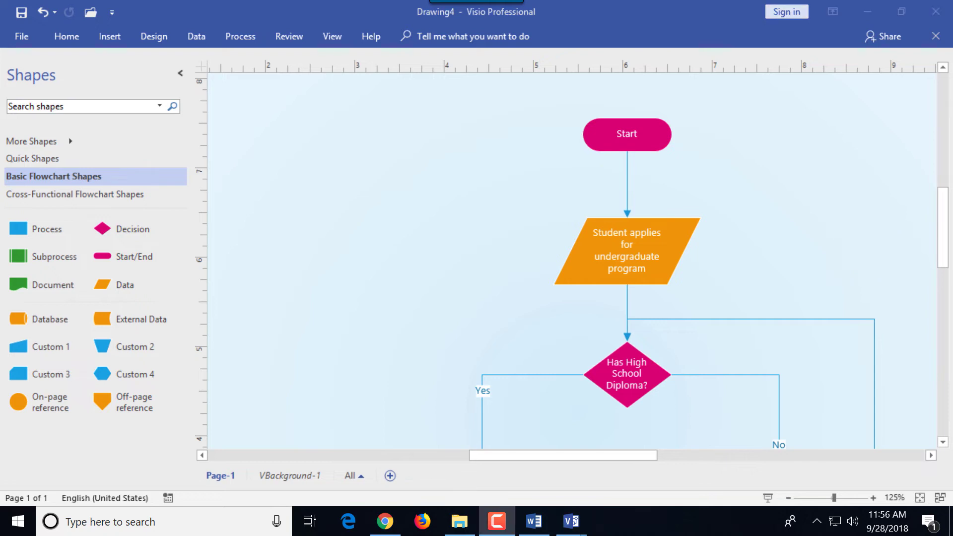
click(939, 249)
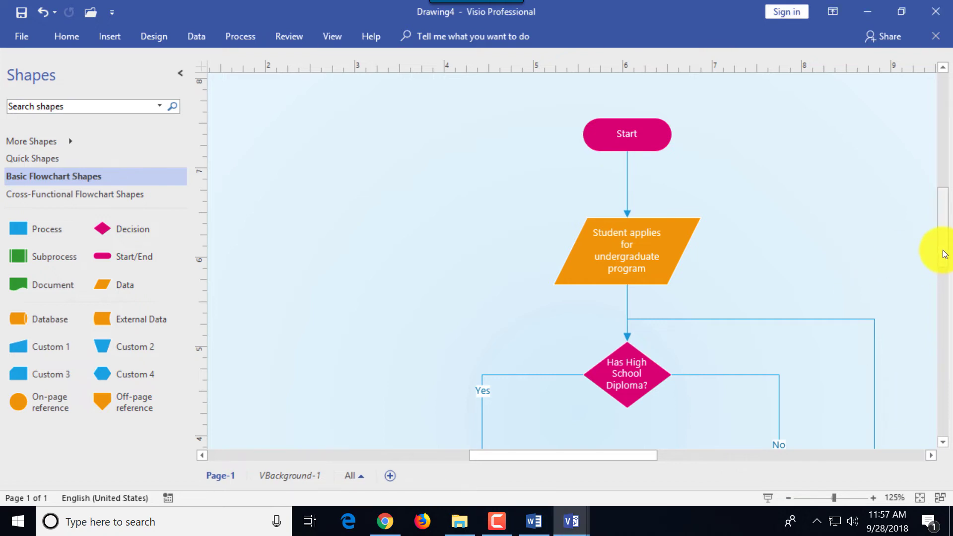
- Pin the ribbon open, collapse it again, then temporarily show the Home commands
scroll(938, 249, down, 5)
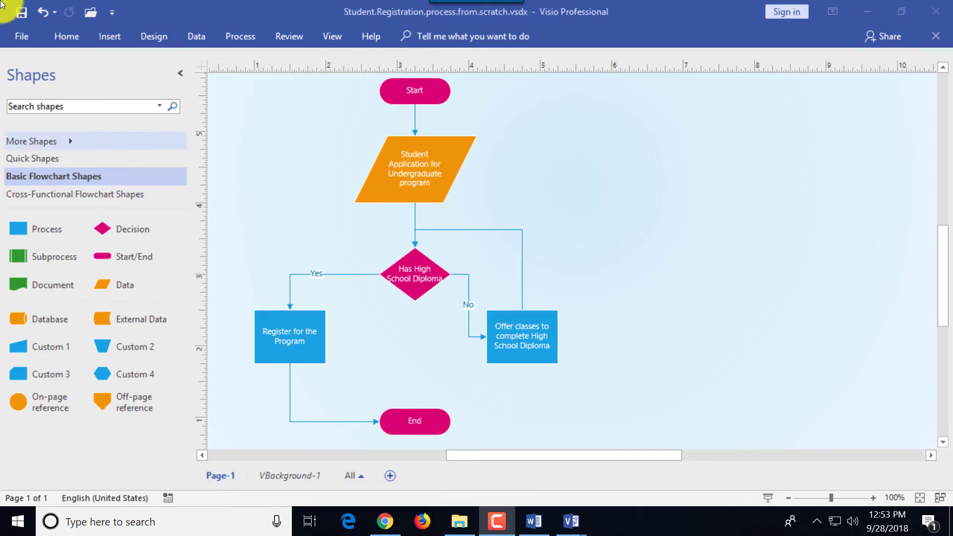
click(63, 36)
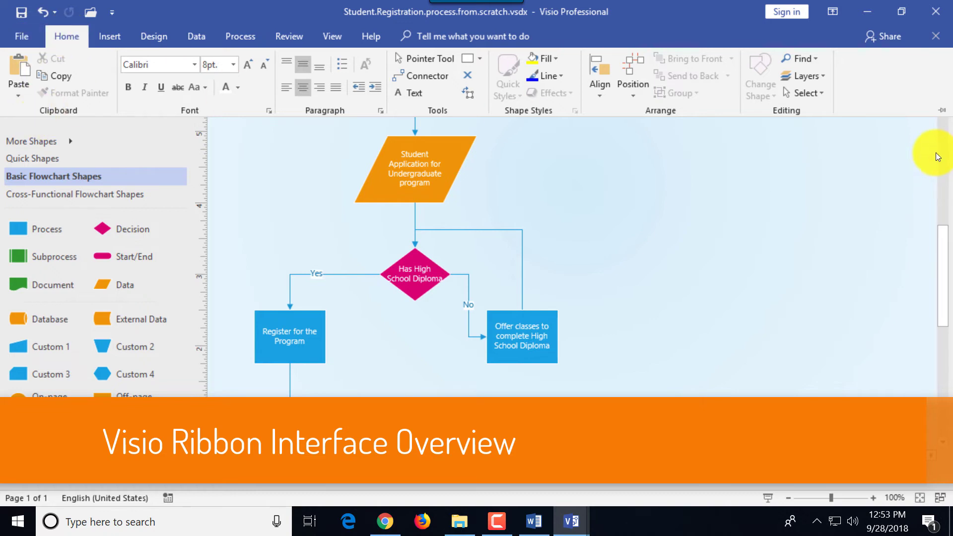
click(943, 112)
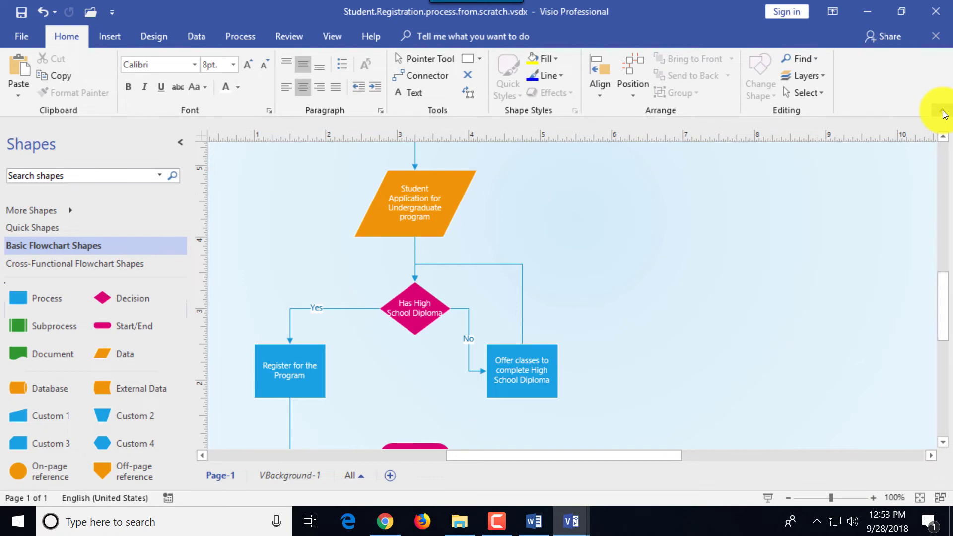
click(944, 112)
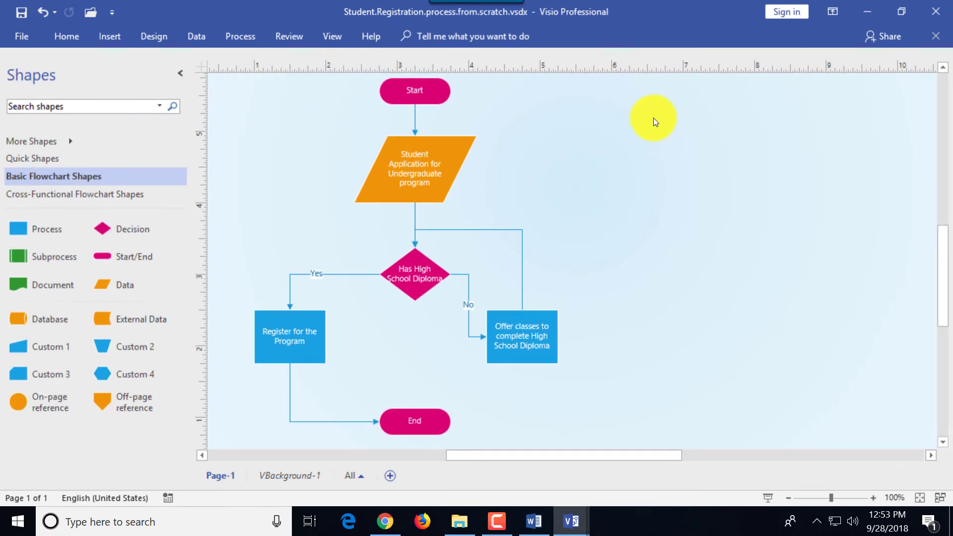
click(68, 36)
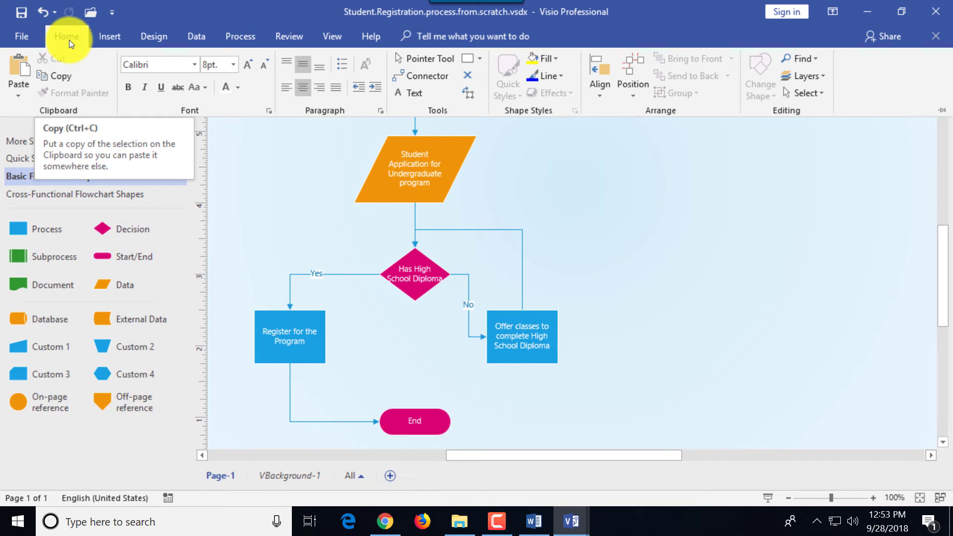
- View the File Info page, then return to the diagram with Home commands showing
click(110, 38)
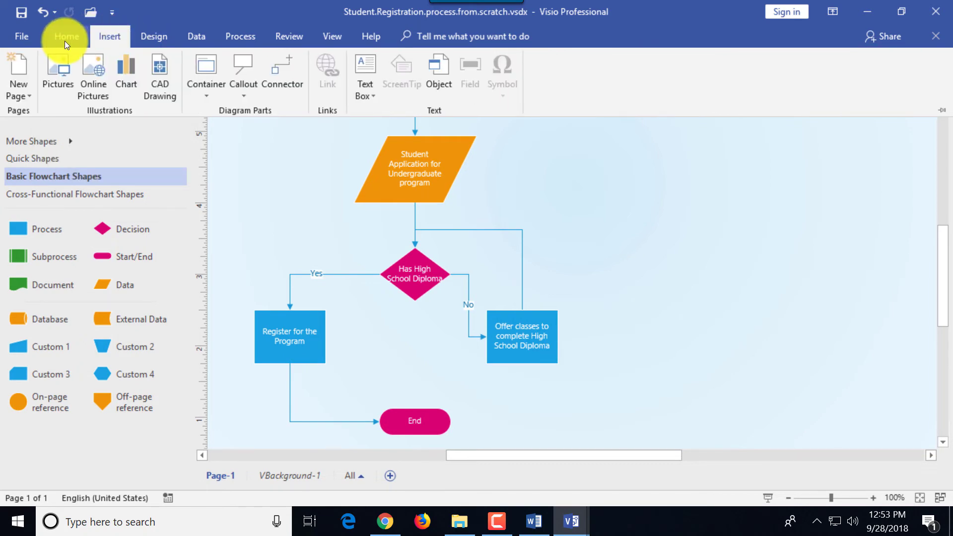
click(16, 35)
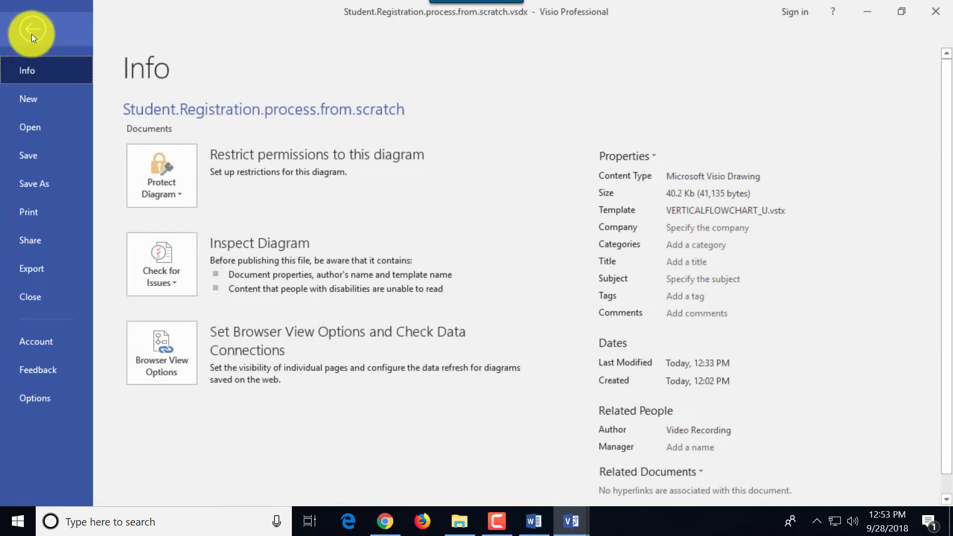
click(31, 33)
click(111, 35)
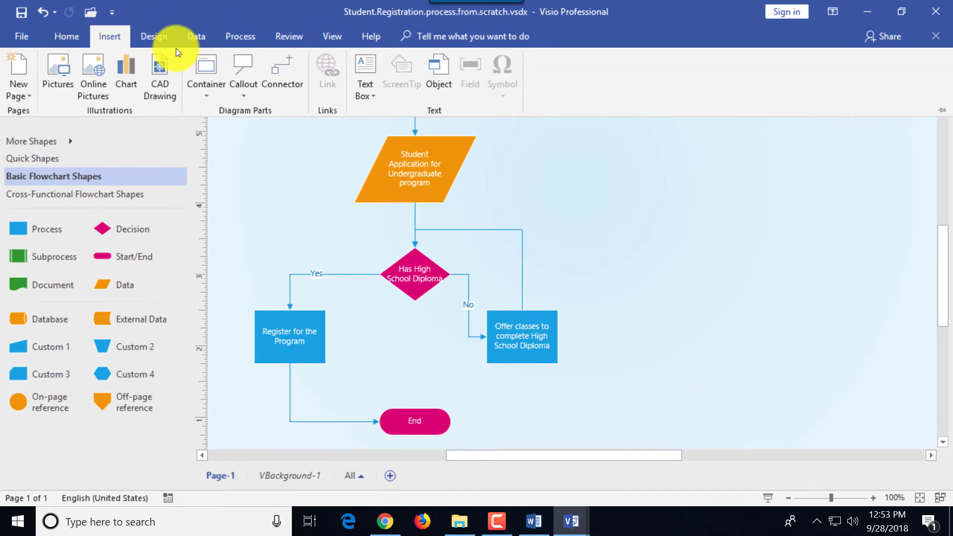
click(64, 36)
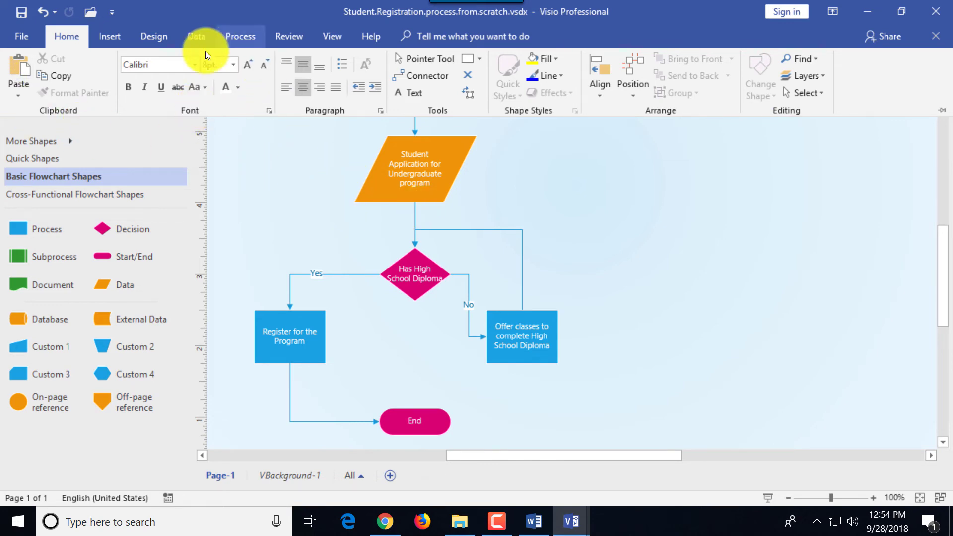
- Select the Student Application shape and open the Home Font settings dialog
click(411, 170)
click(412, 170)
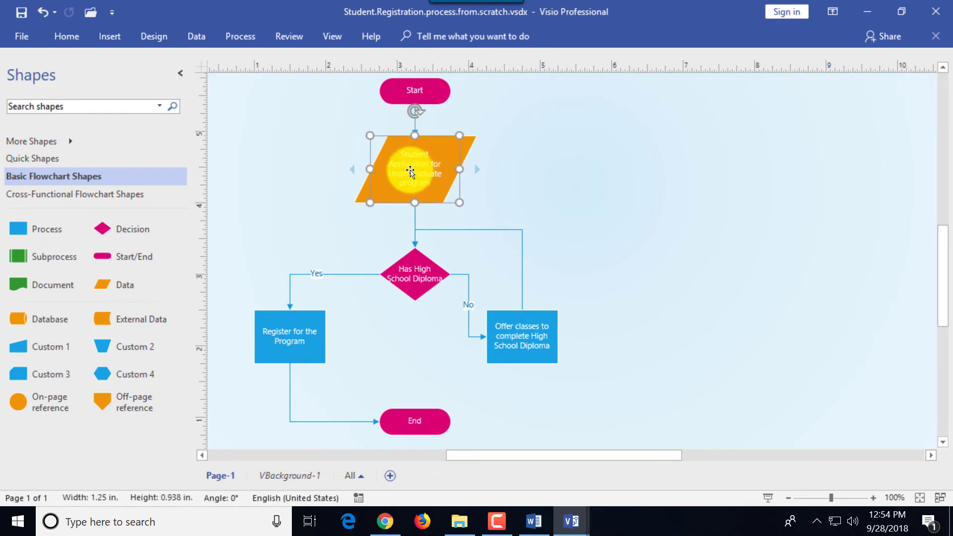
click(65, 39)
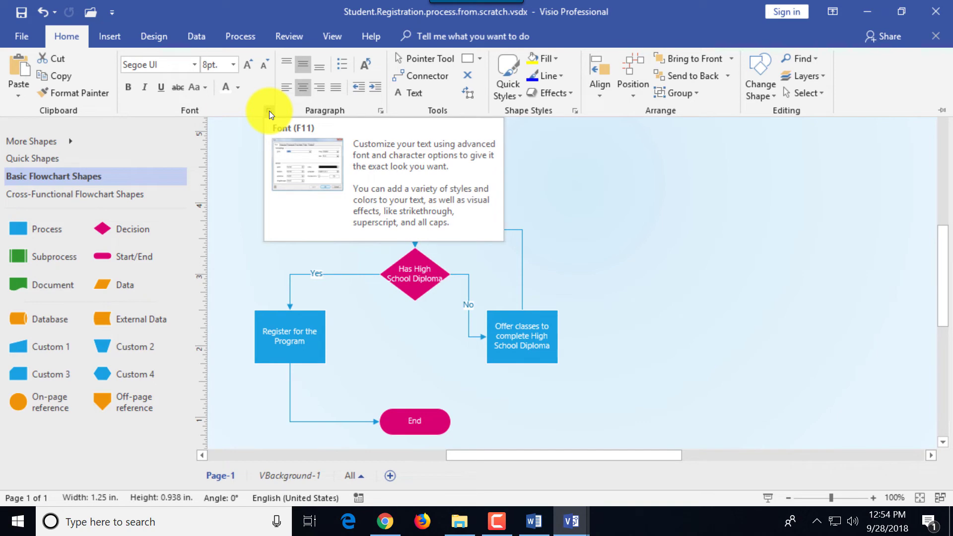
click(269, 113)
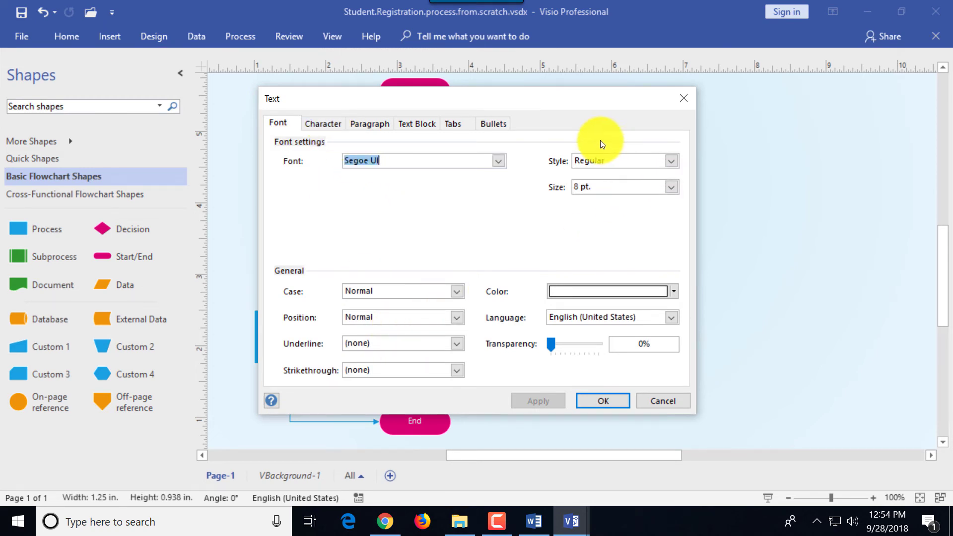
drag(571, 101, 770, 102)
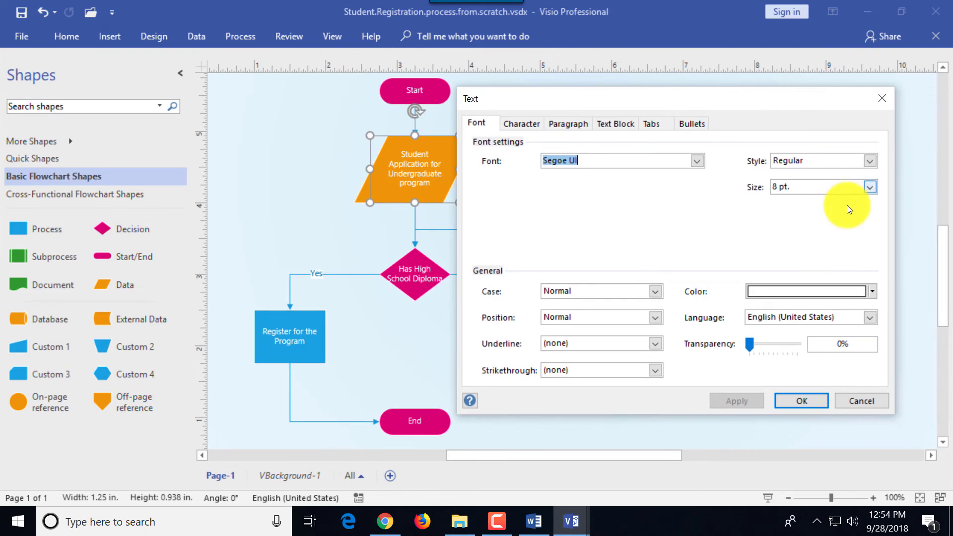
- Set the text to Bold, apply 16 pt, then apply 8 pt instead
click(871, 160)
click(798, 193)
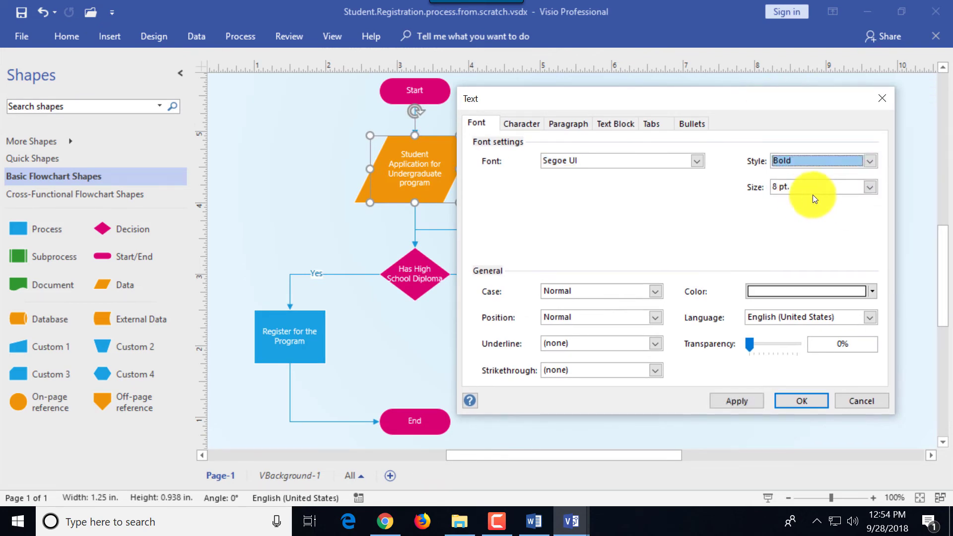
click(870, 187)
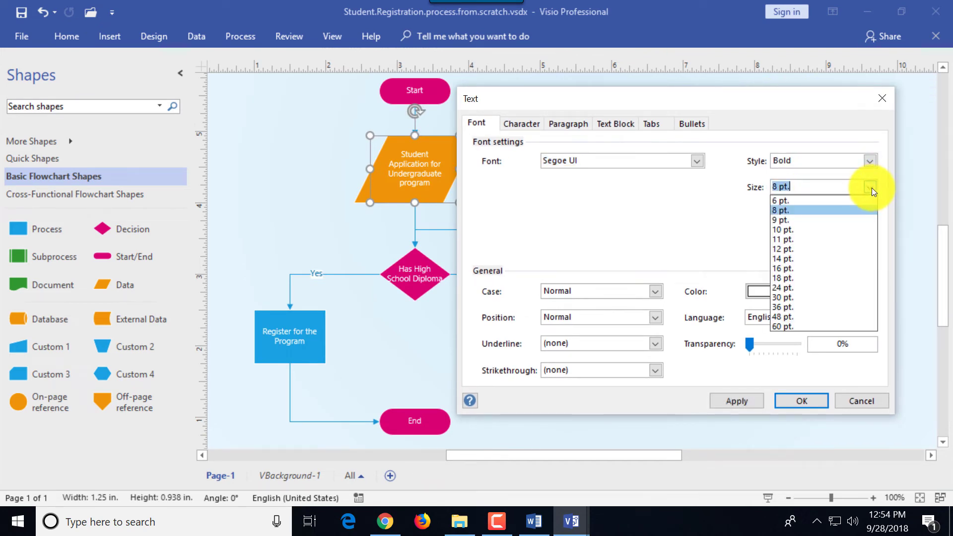
click(793, 264)
click(741, 400)
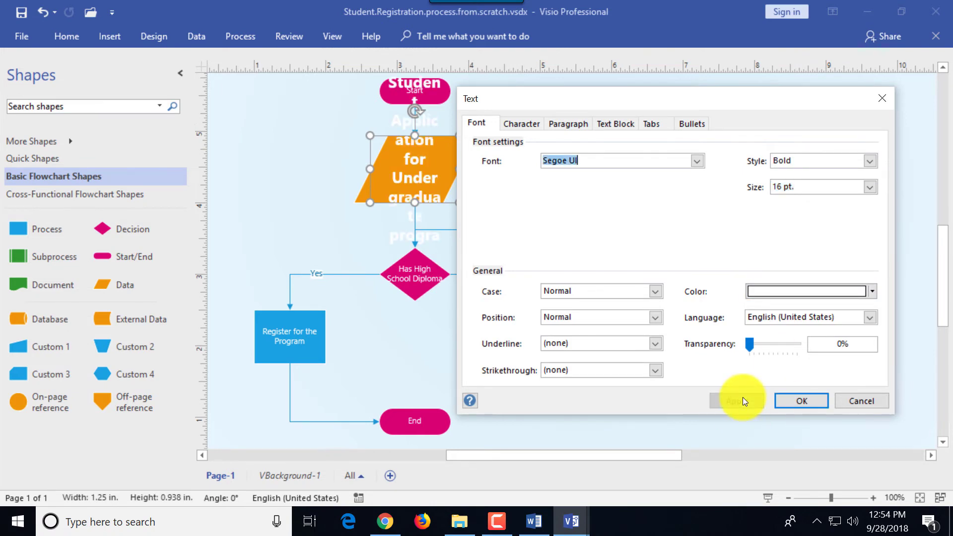
click(870, 187)
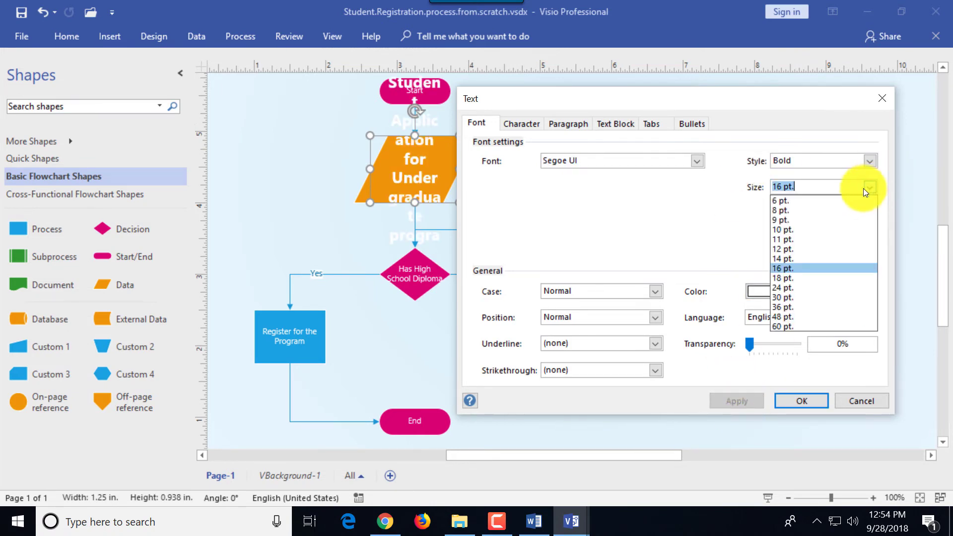
click(797, 210)
click(738, 403)
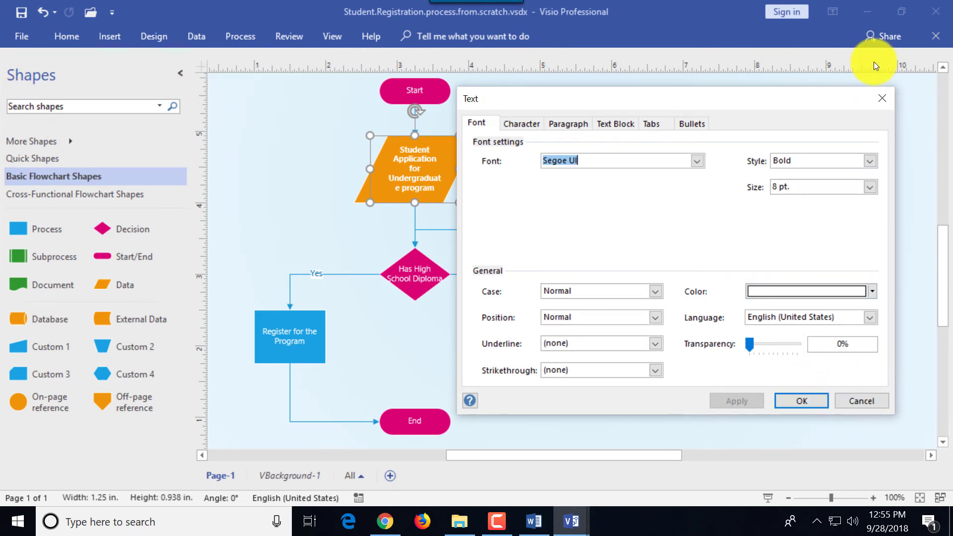
- Close the Text dialog, run Decrease Font Size via Tell me 'font', then search 'layout'
click(810, 401)
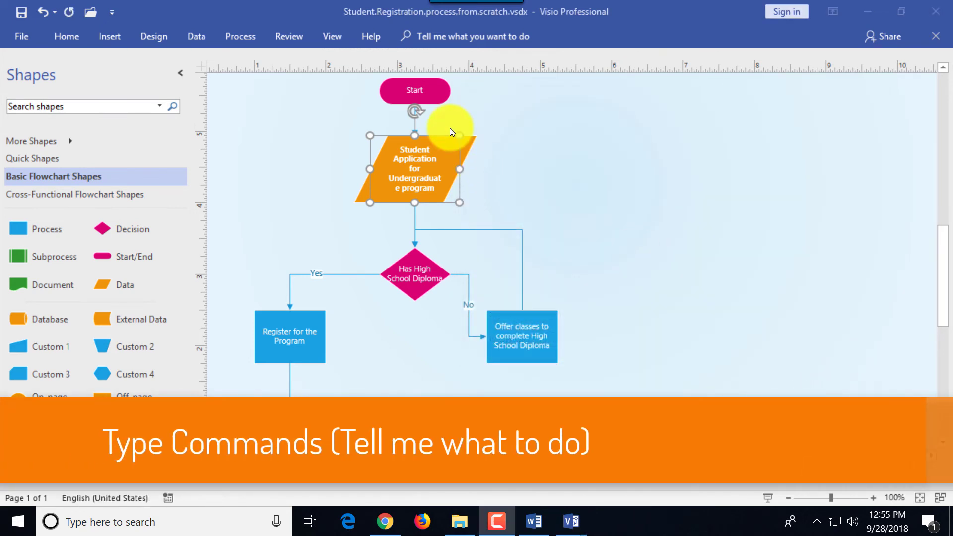
click(436, 39)
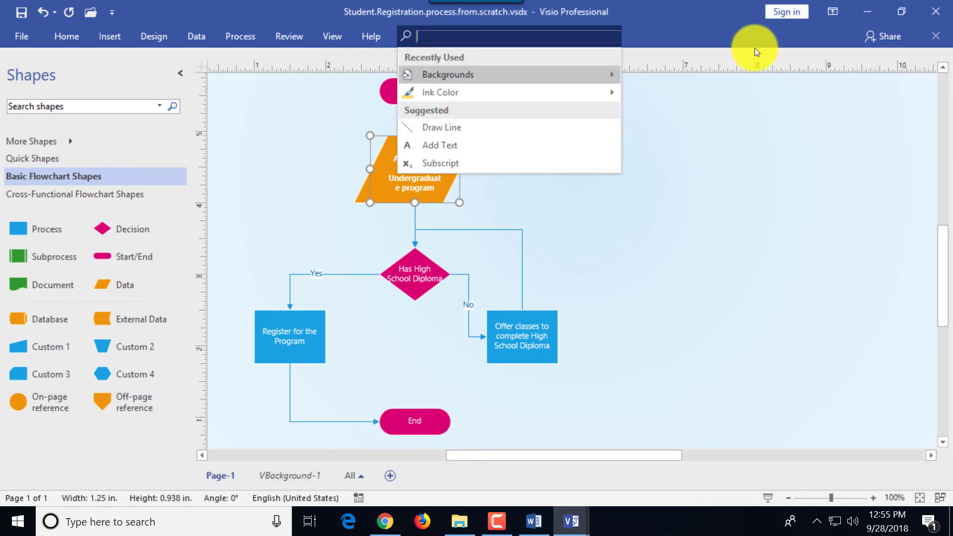
text(font)
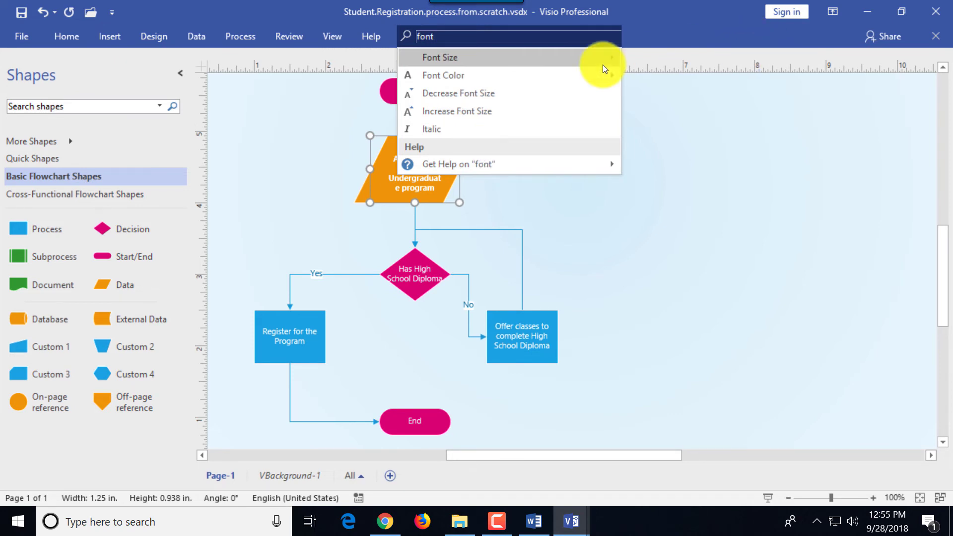
mouse_move(605, 58)
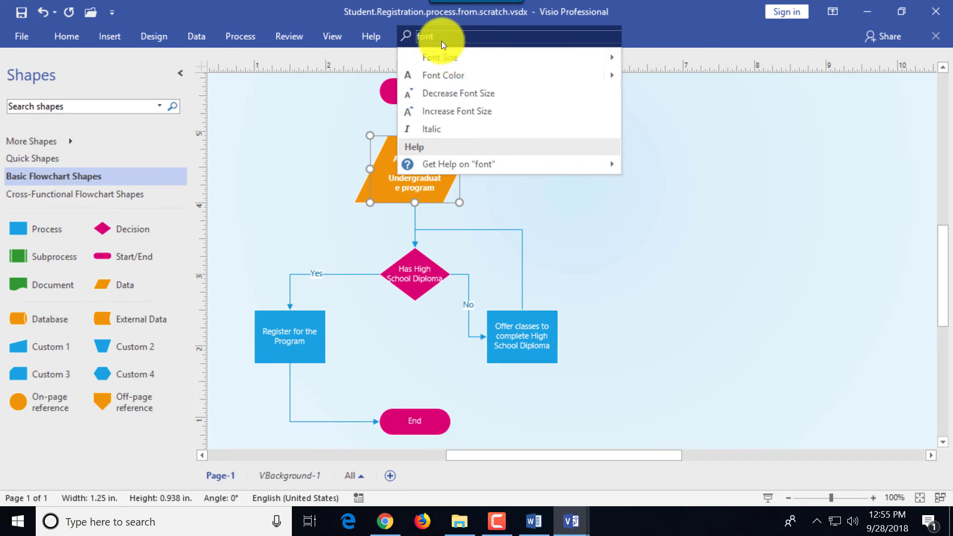
click(457, 91)
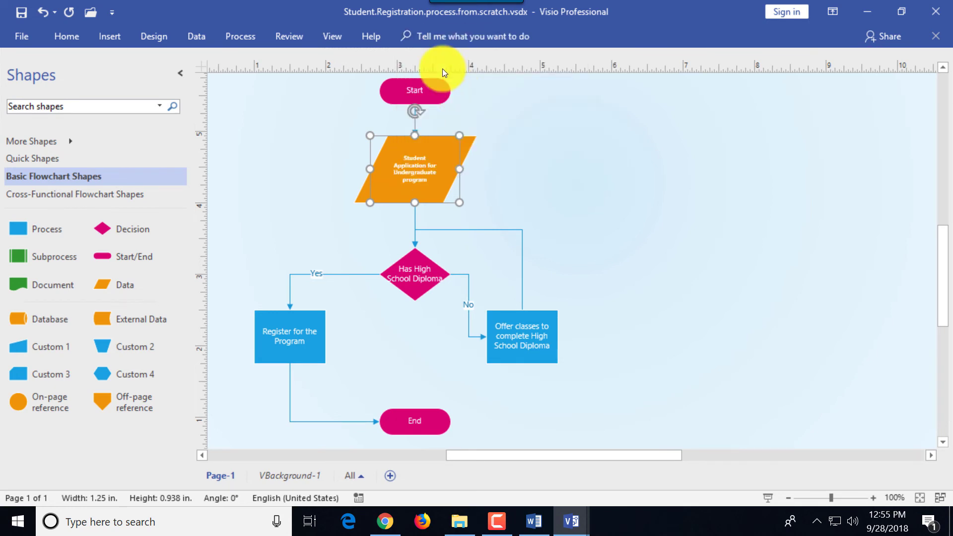
click(435, 37)
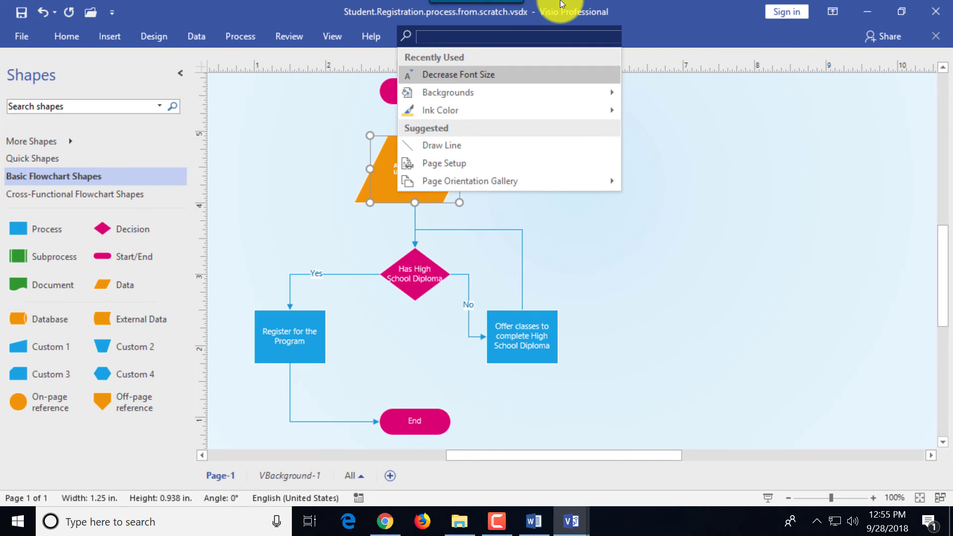
text(layout)
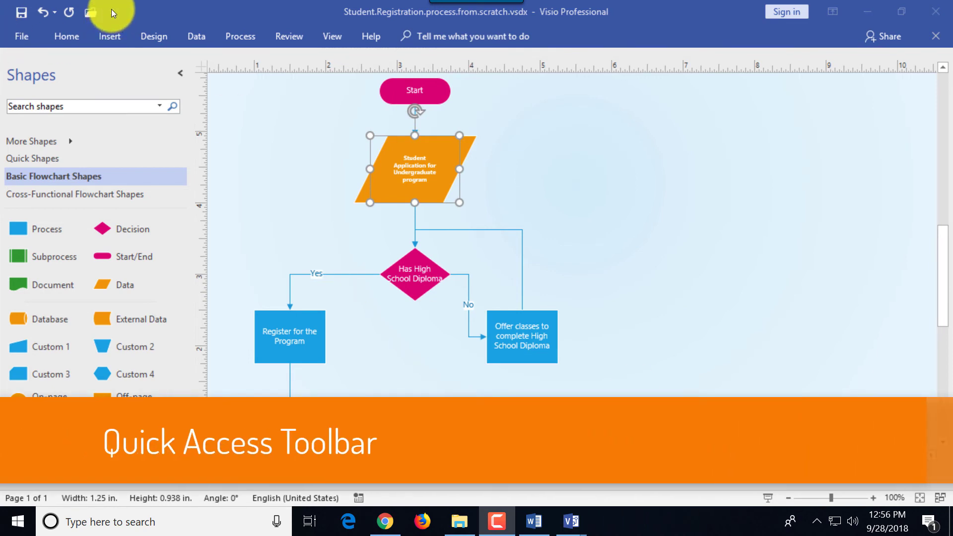
- Undo Decrease Font Size from the Quick Access Undo list, then try Redo
click(111, 17)
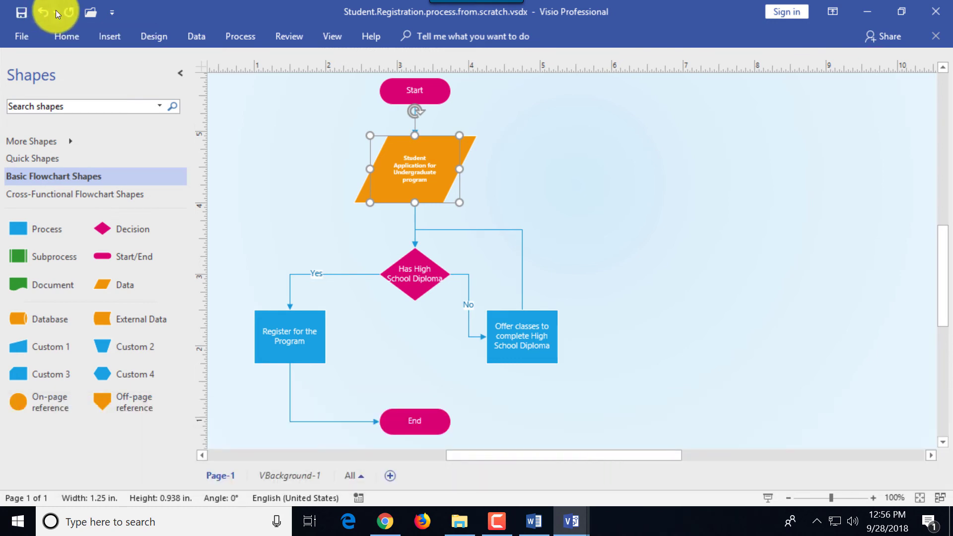
click(56, 11)
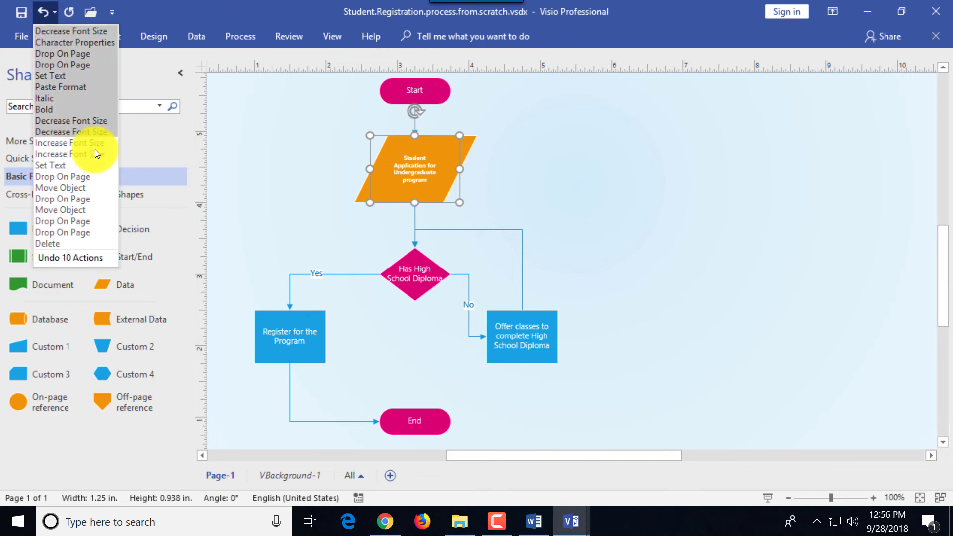
click(81, 31)
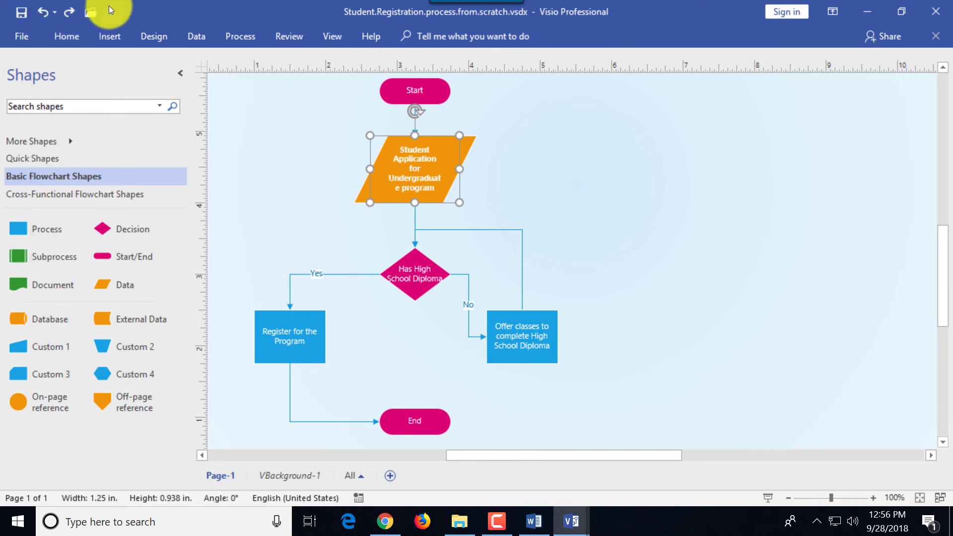
click(67, 11)
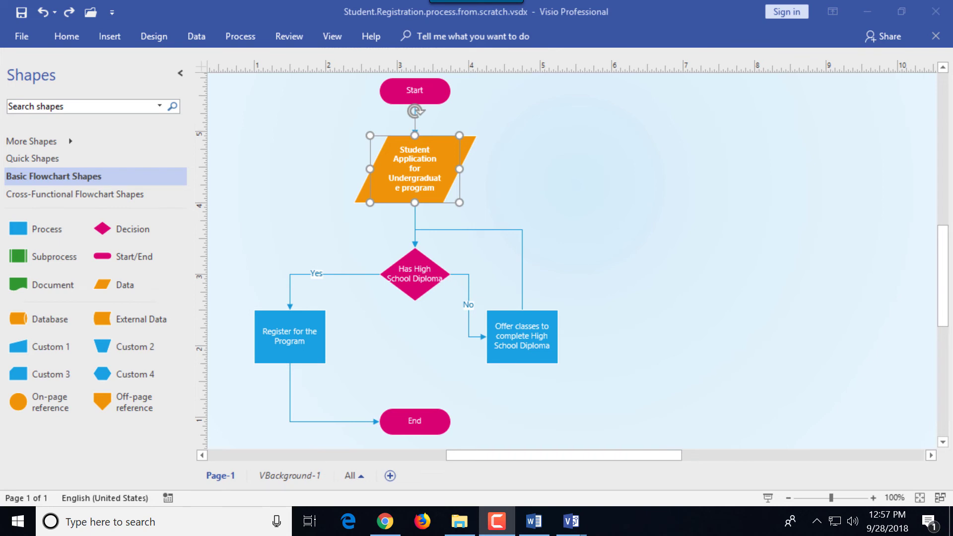
- Open and cancel the Zoom dialog, then apply Fit to Window and Page Width
click(336, 39)
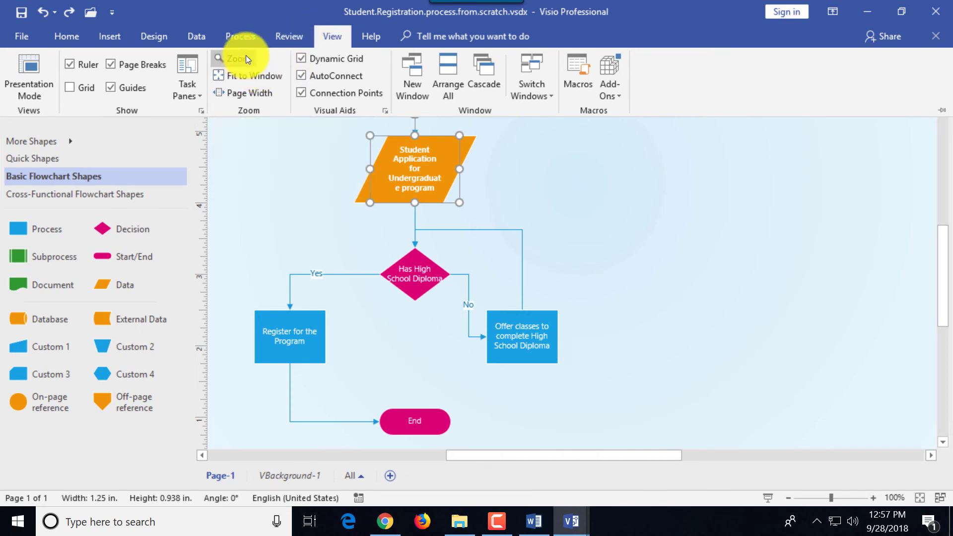
click(234, 58)
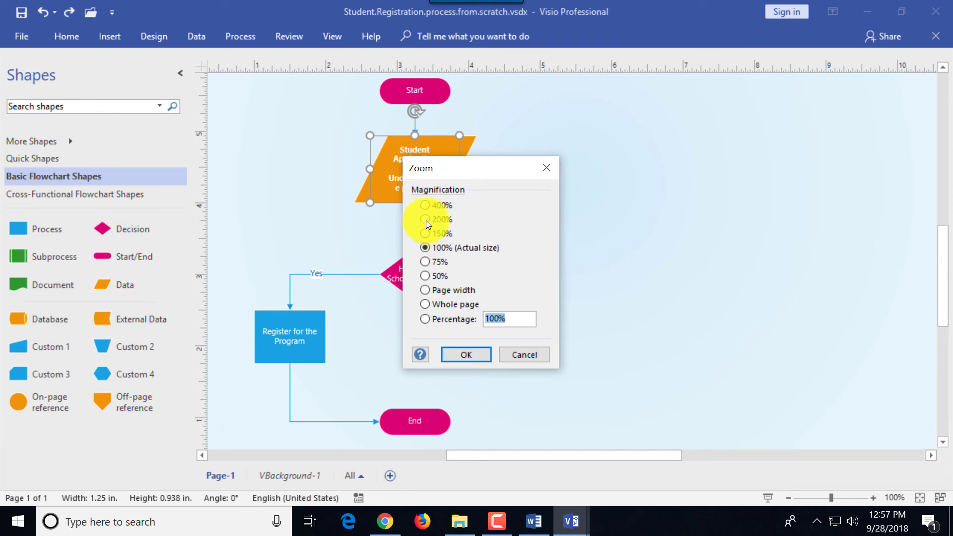
click(526, 355)
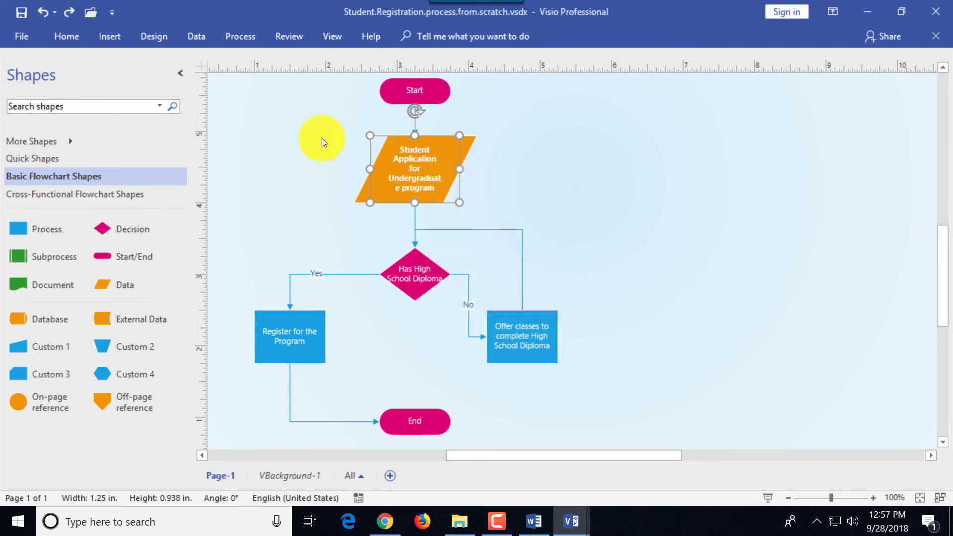
click(334, 36)
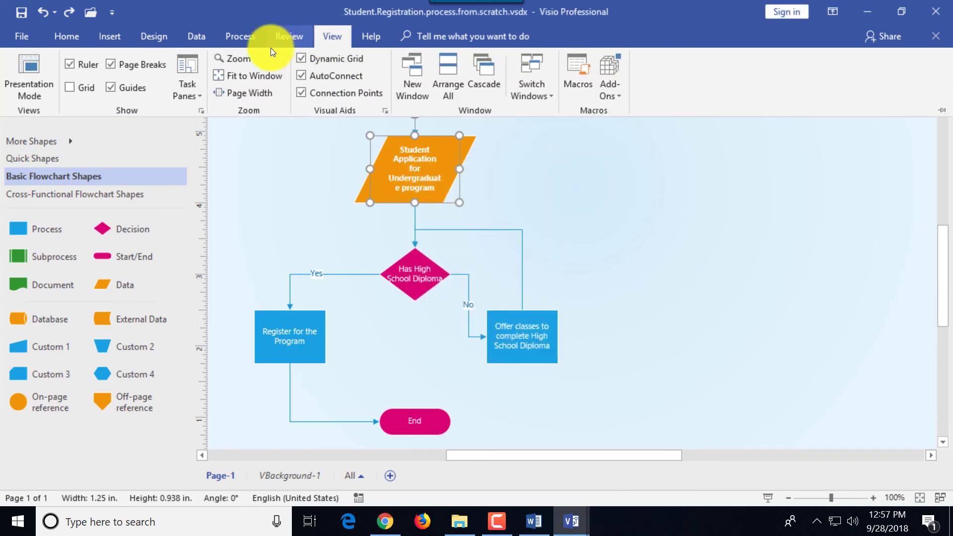
click(251, 77)
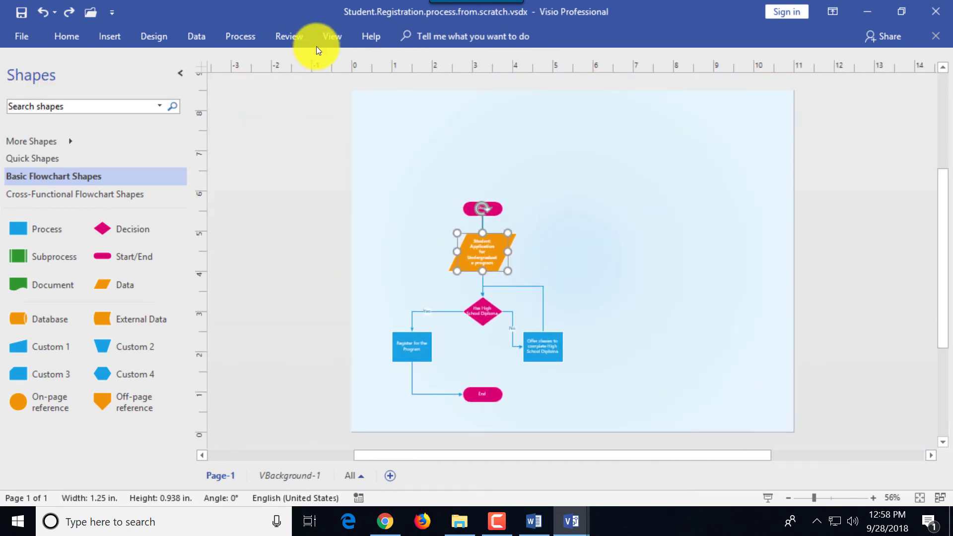
click(330, 35)
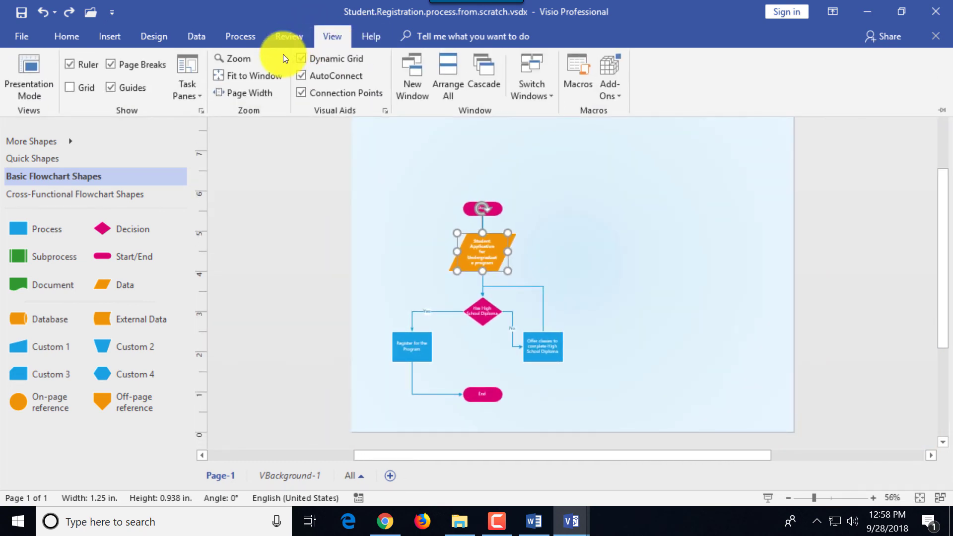
click(247, 92)
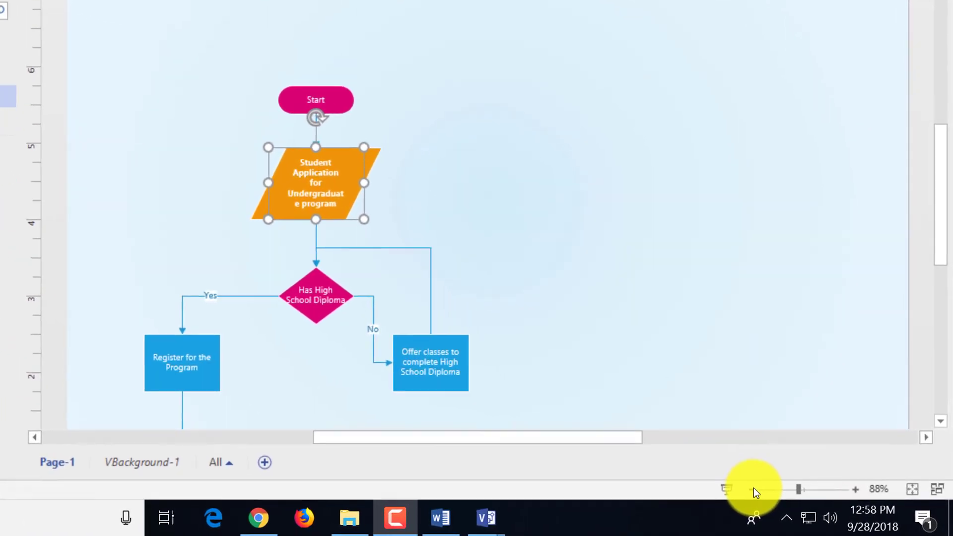
click(751, 490)
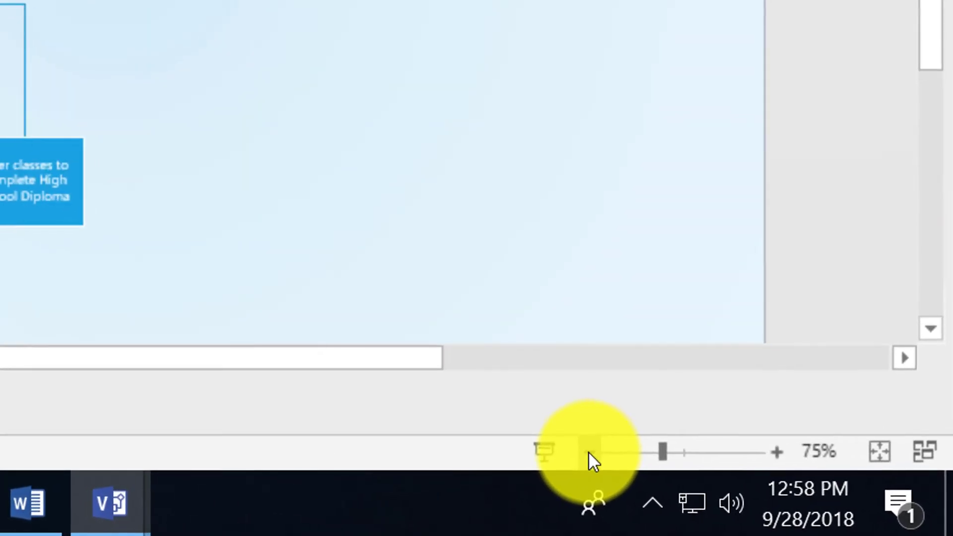
click(589, 449)
click(777, 452)
click(777, 452)
click(778, 452)
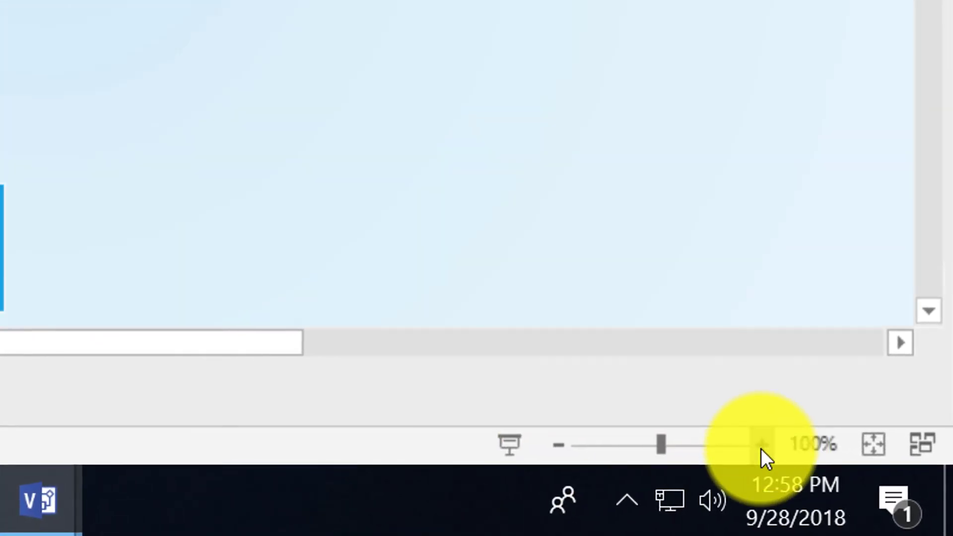
click(761, 448)
click(552, 445)
click(552, 445)
click(555, 445)
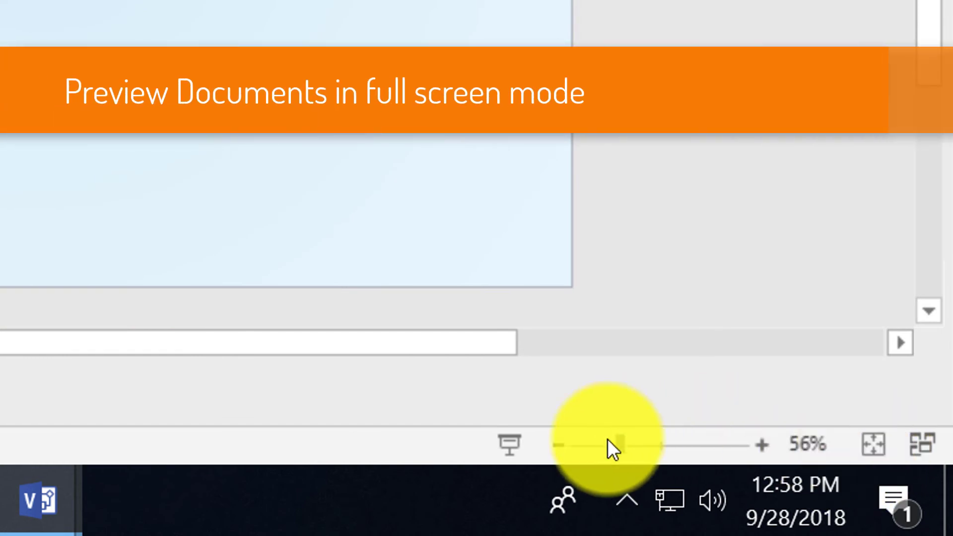
click(509, 444)
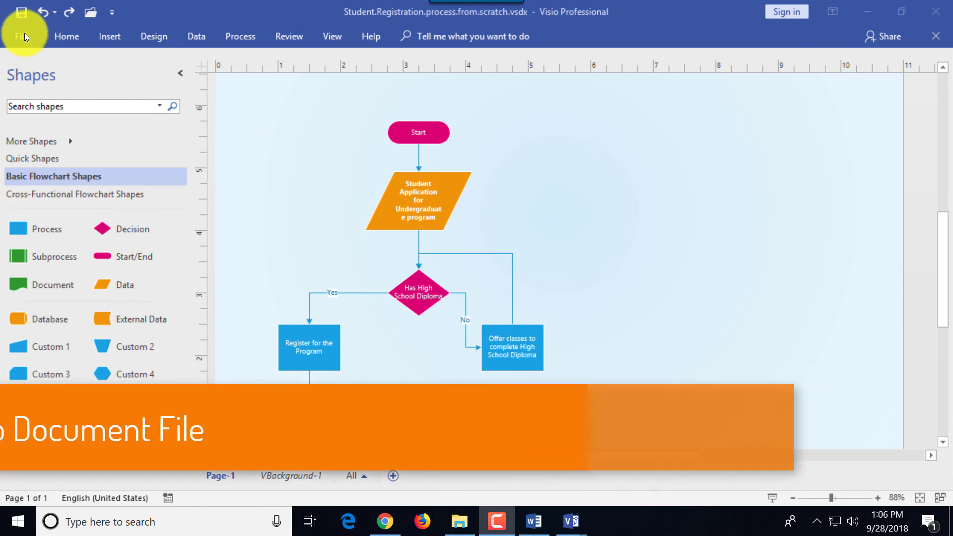
- Enter 'ABC Corp' in the Company property on the File Info page
click(26, 40)
click(24, 39)
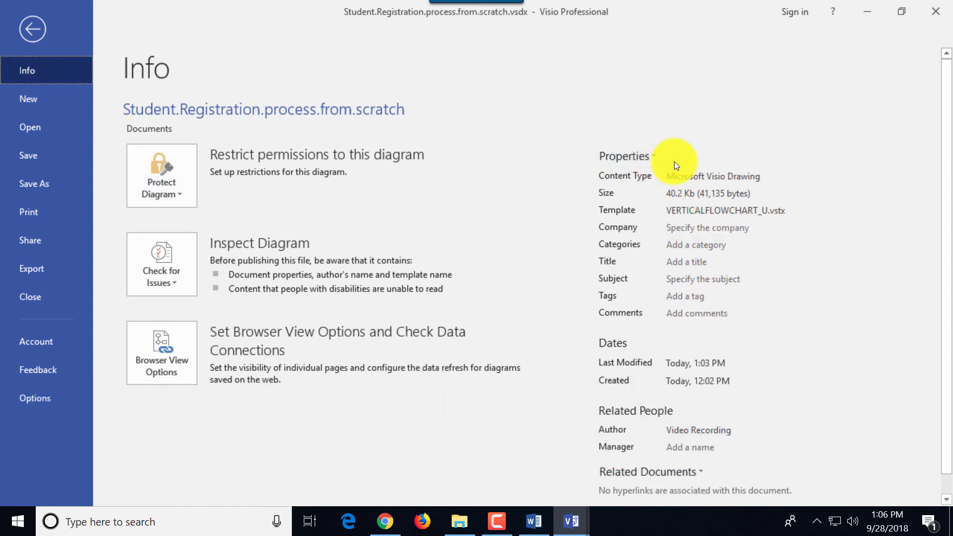
click(700, 226)
text(AB)
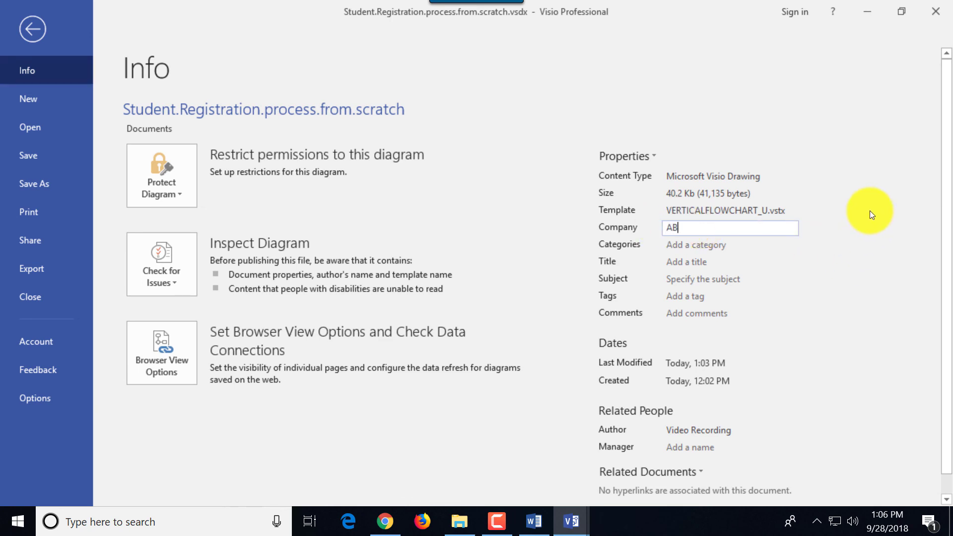
text(C Corp)
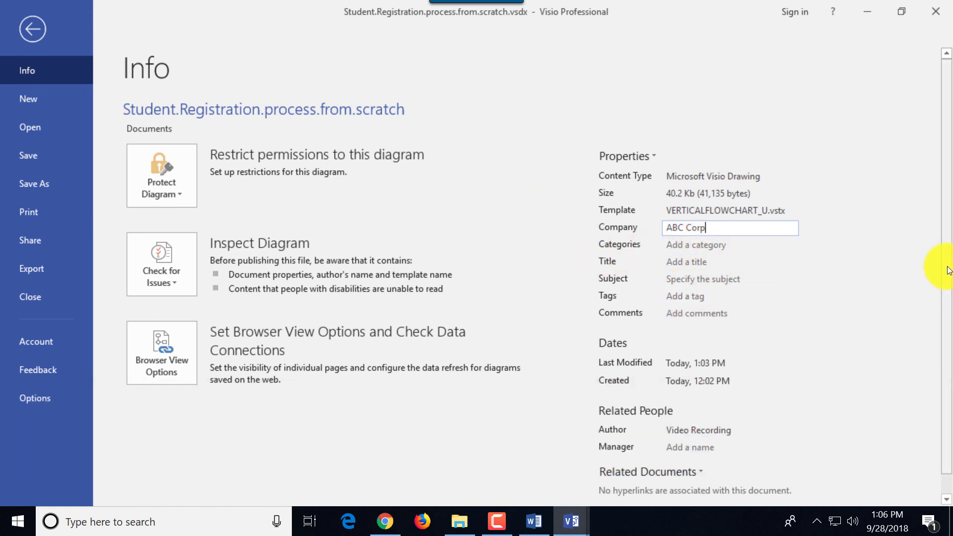
scroll(946, 270, down, 2)
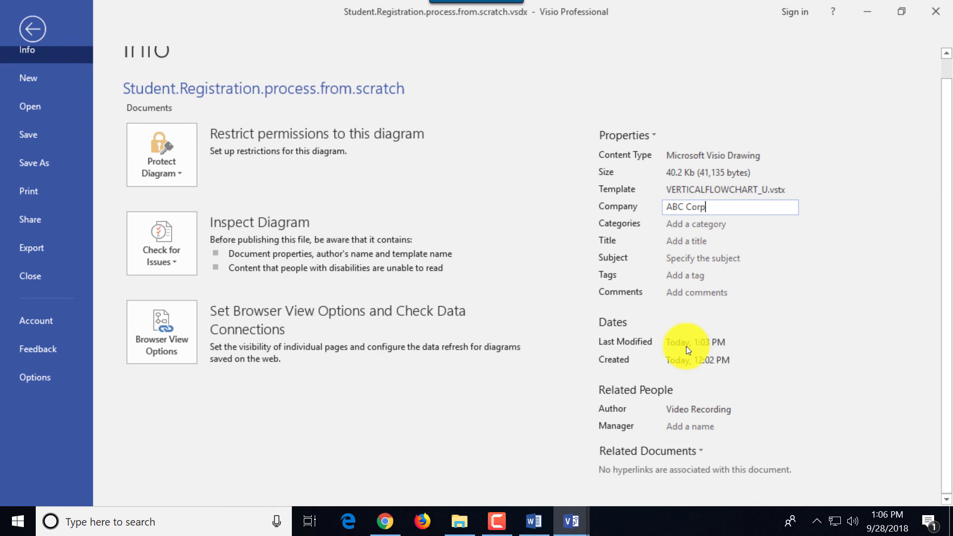
key(F10)
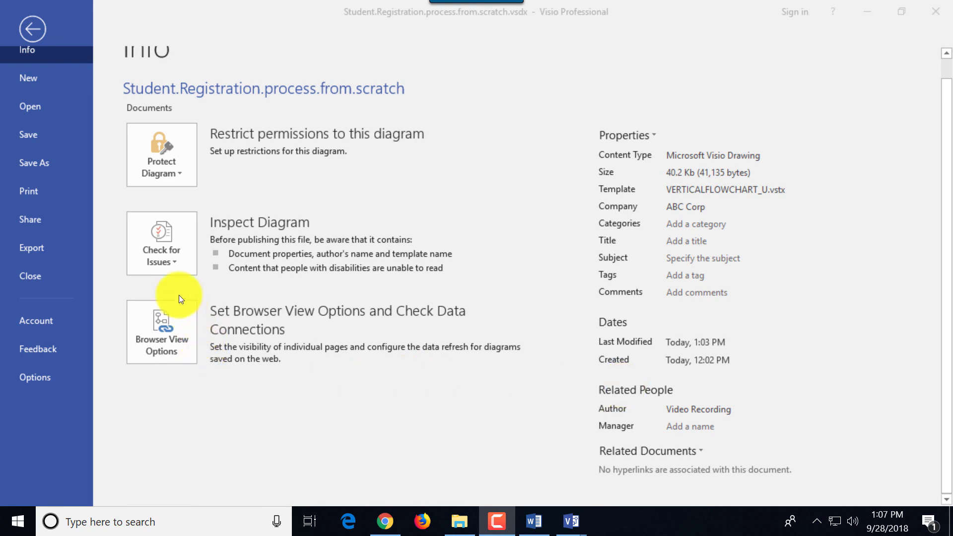
click(176, 264)
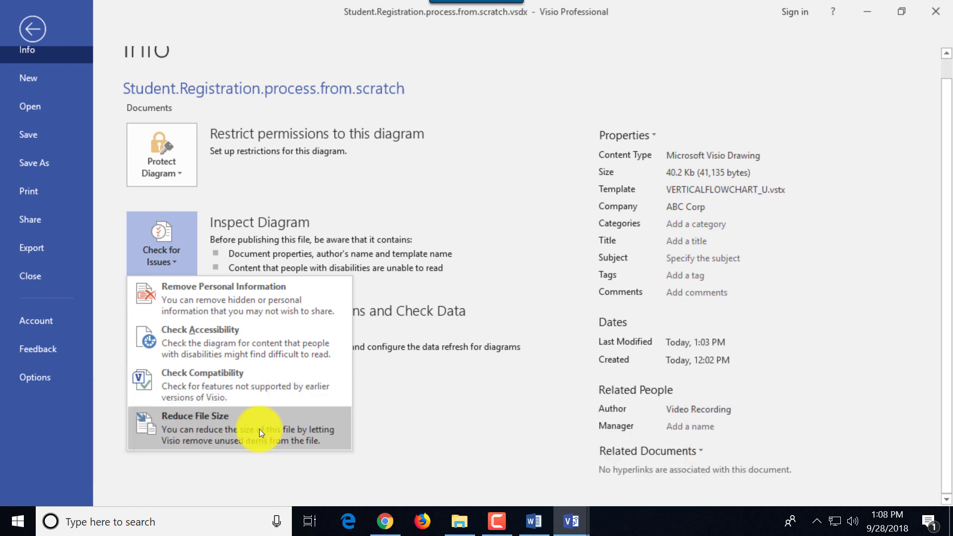
click(226, 302)
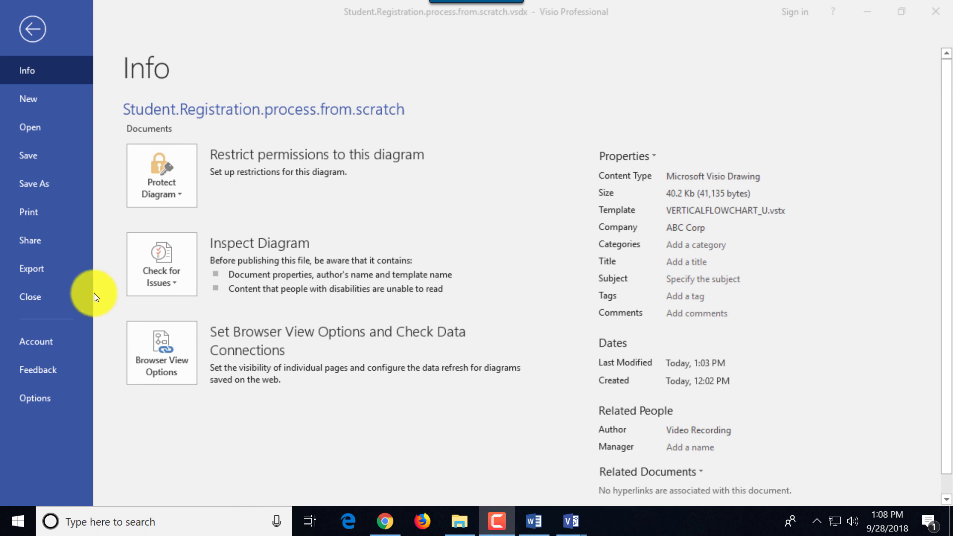
- Send the diagram by email as a PDF from File > Share > Email
click(34, 244)
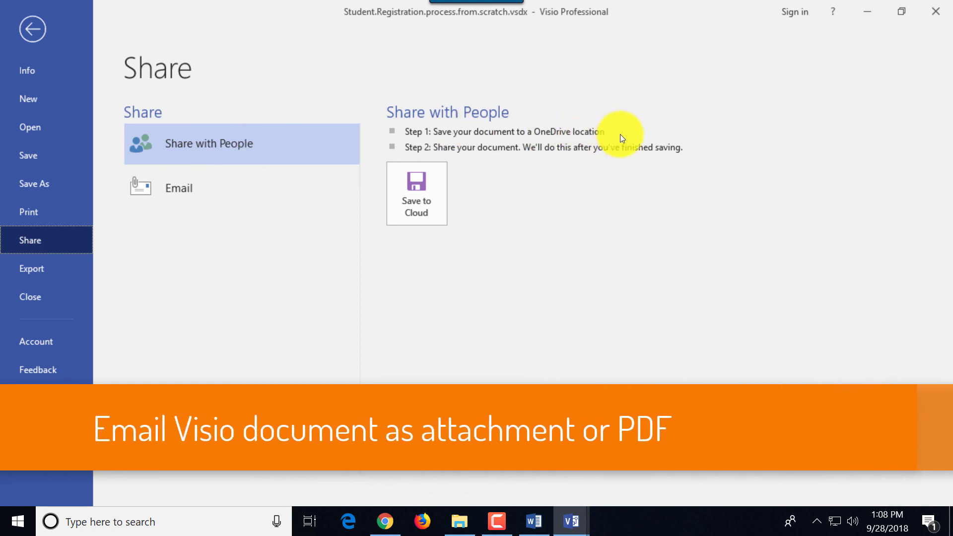
click(186, 189)
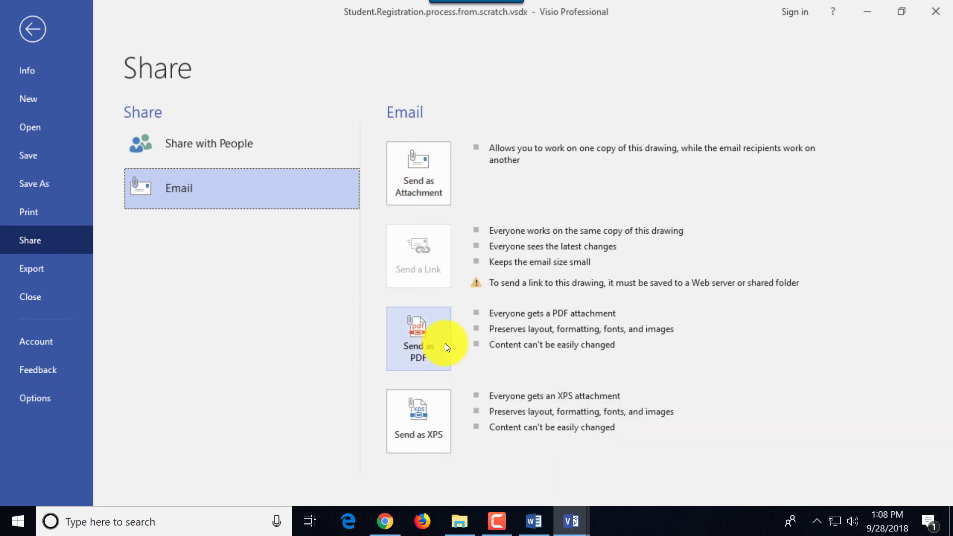
click(426, 346)
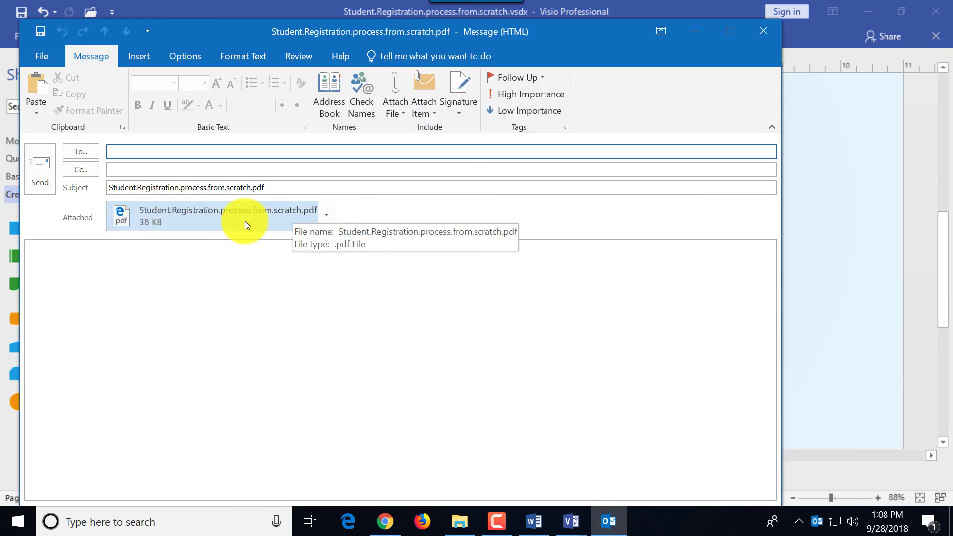
- Open the attached PDF in the new email to preview the flowchart
click(192, 206)
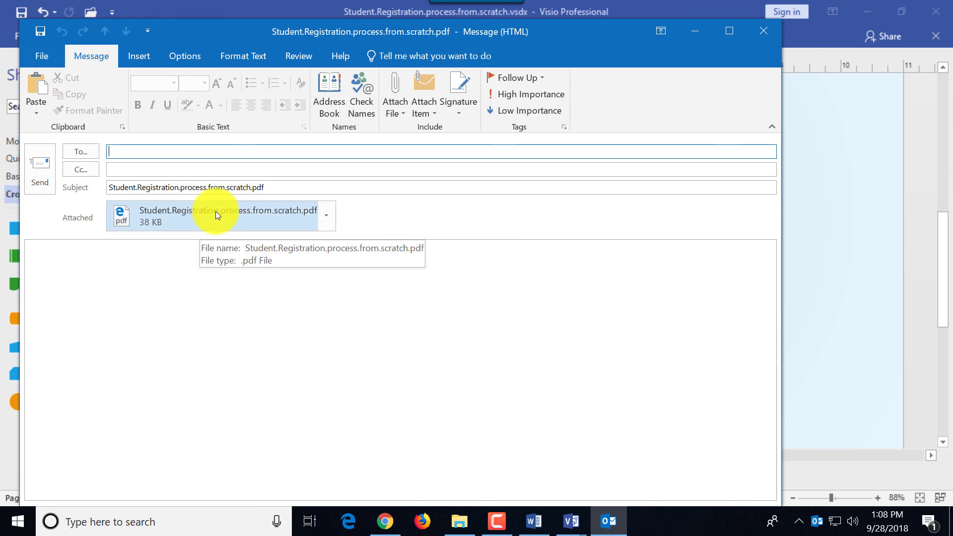
double_click(217, 214)
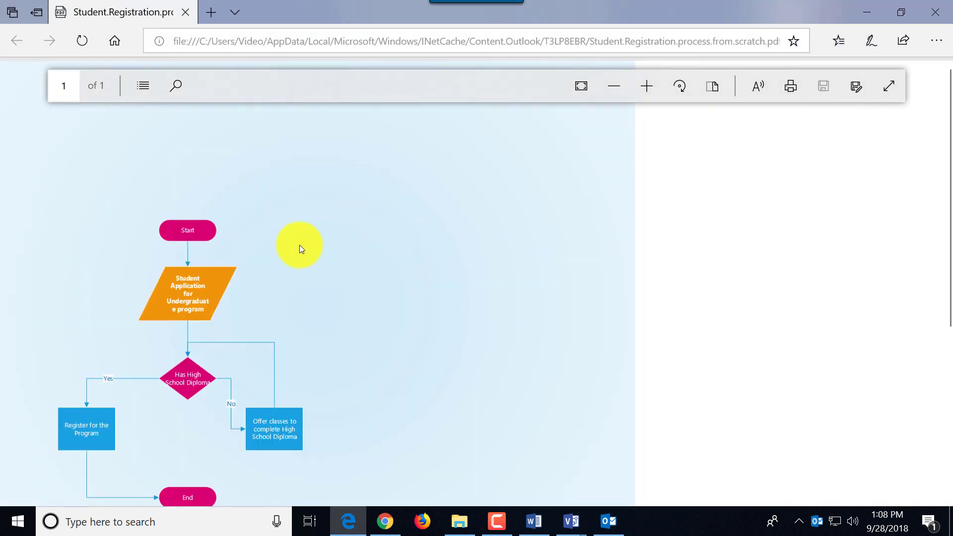
scroll(316, 244, down, 3)
scroll(314, 238, up, 3)
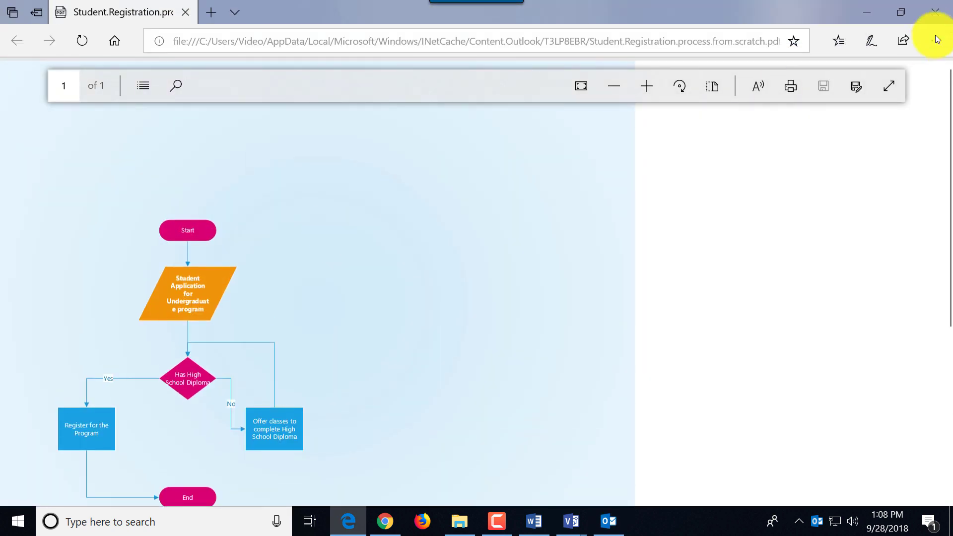
- Close the Edge PDF preview to return to the Outlook draft with the 38 KB attachment
click(936, 12)
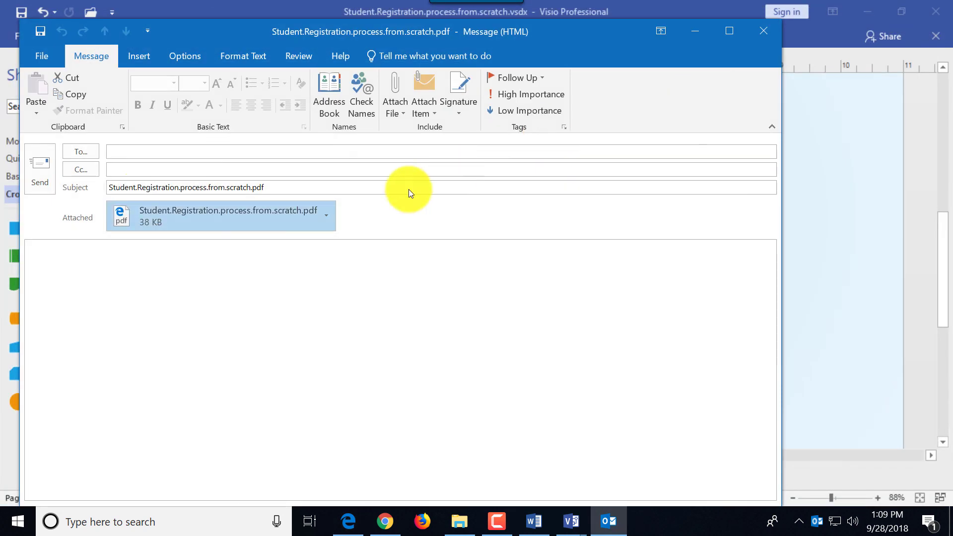